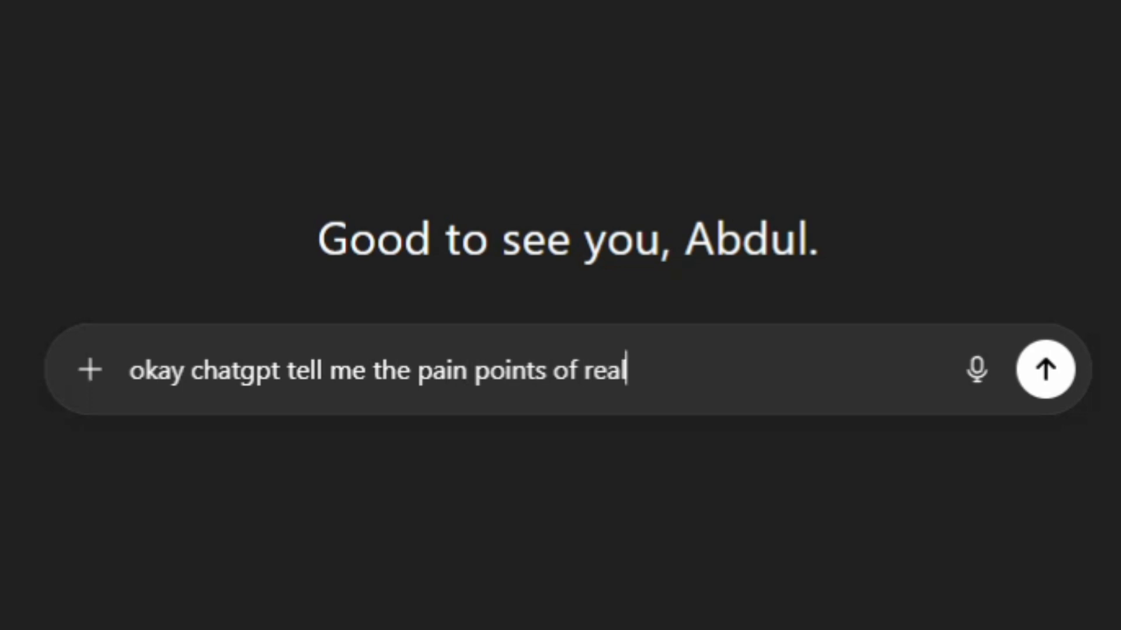
Complete the prompt asking ChatGPT for the pain points of real estate businesses which can be solved by AI Automations.
text(businesses w)
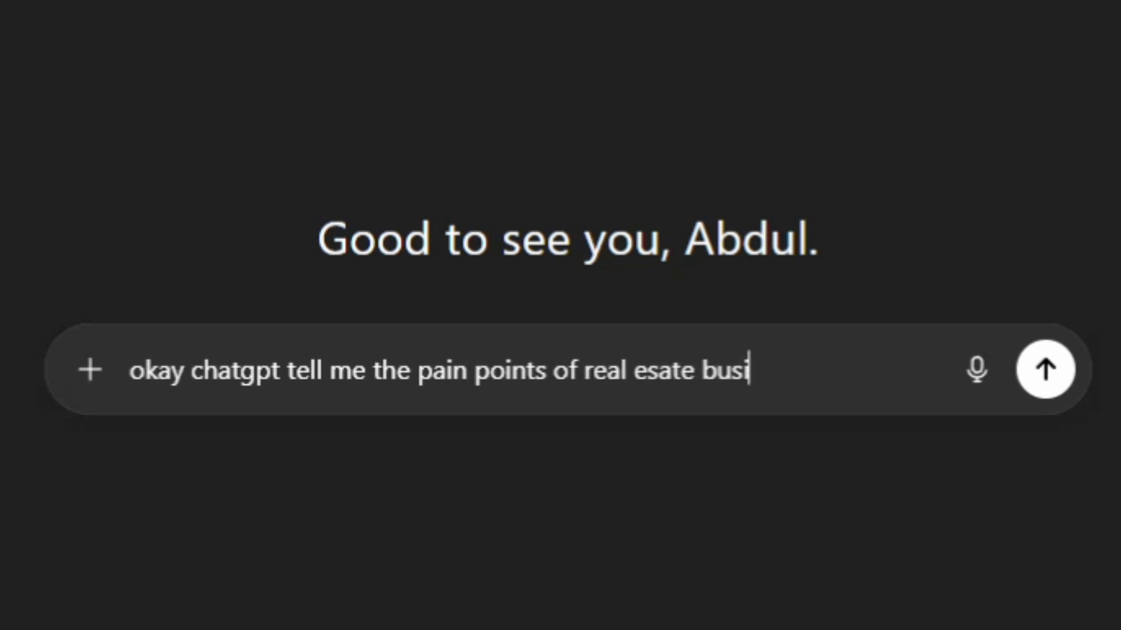
text(hich c)
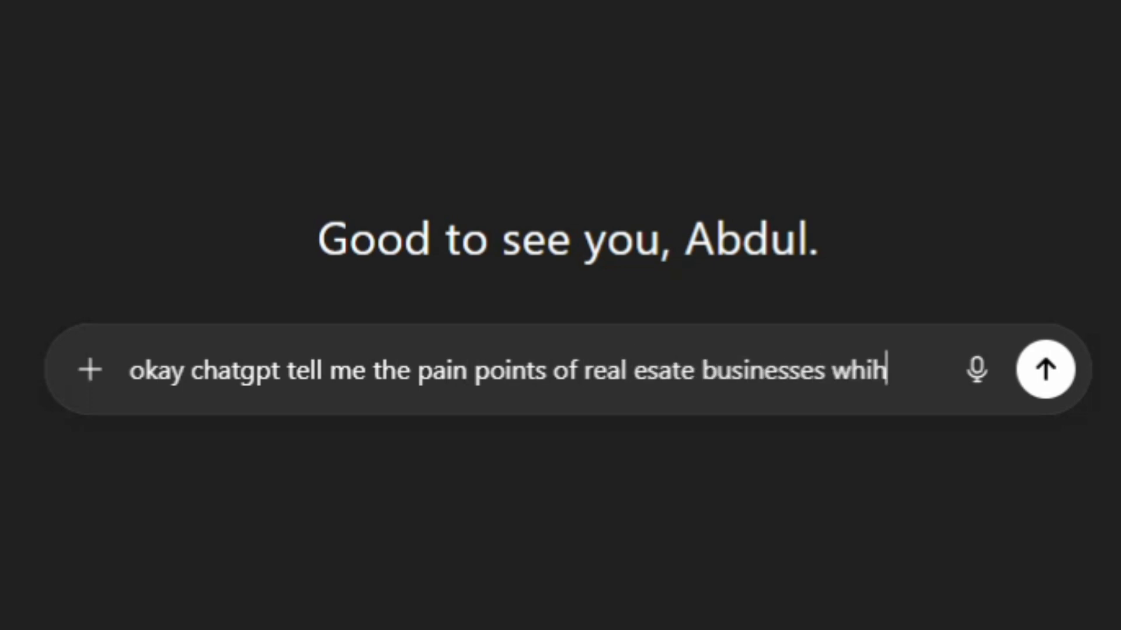
key(BackSpace)
key(BackSpace)
text(ch can be )
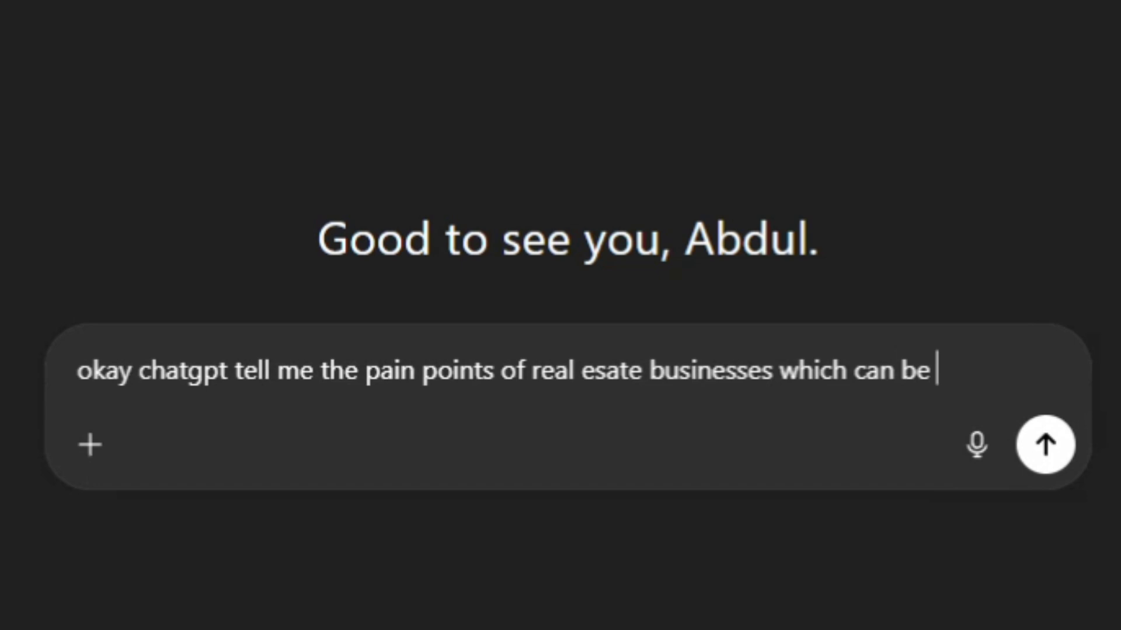
text(solved by Ai+)
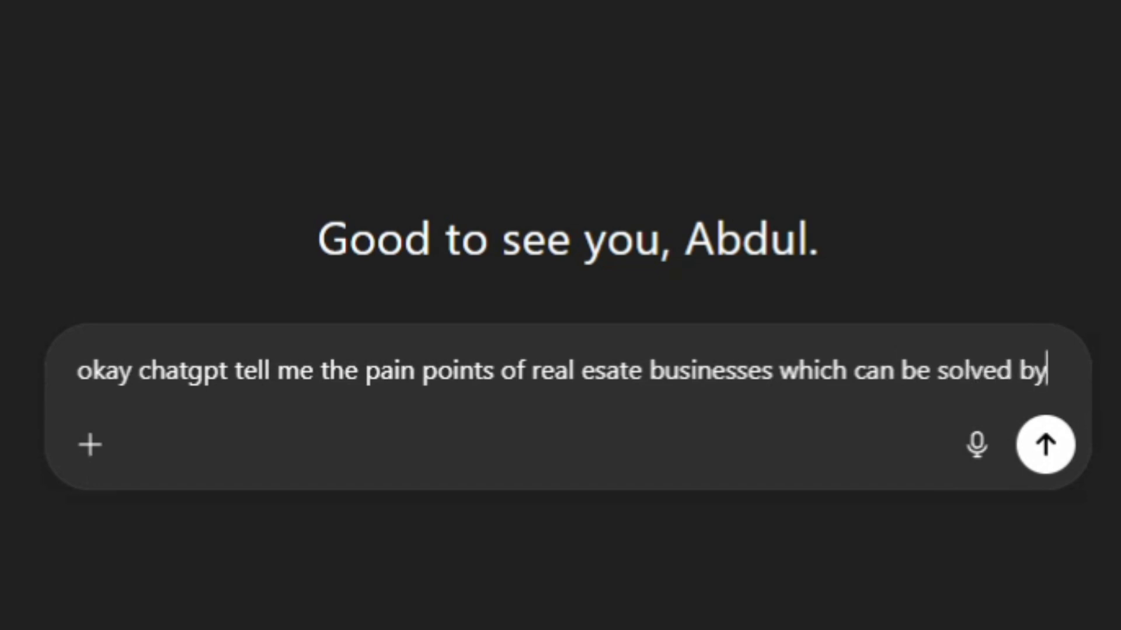
key(BackSpace)
key(BackSpace)
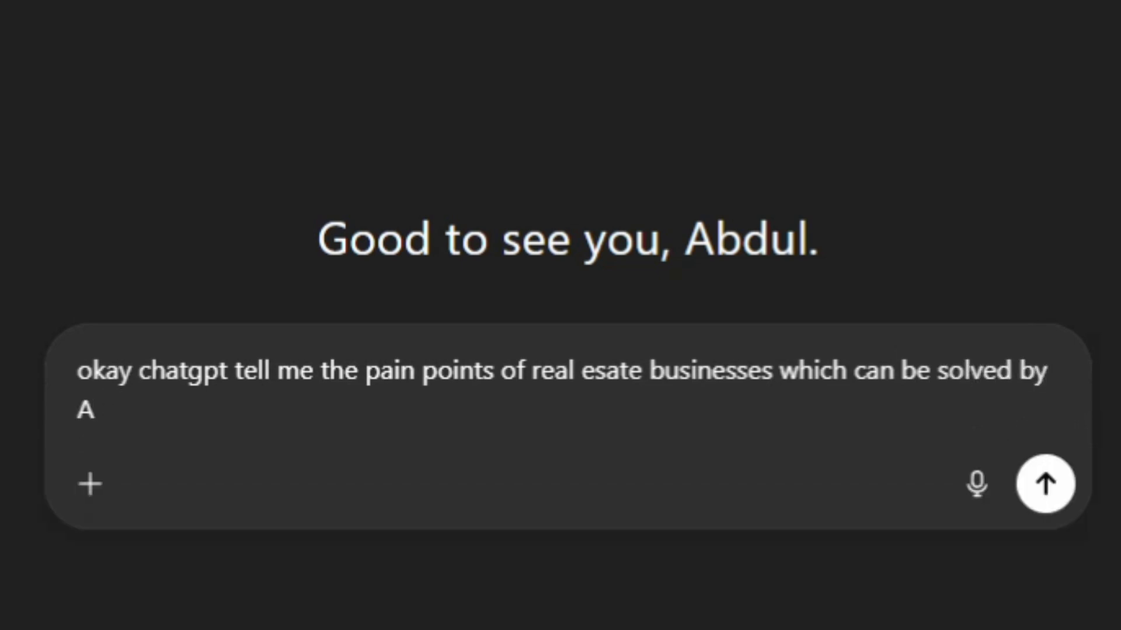
text(I Automati)
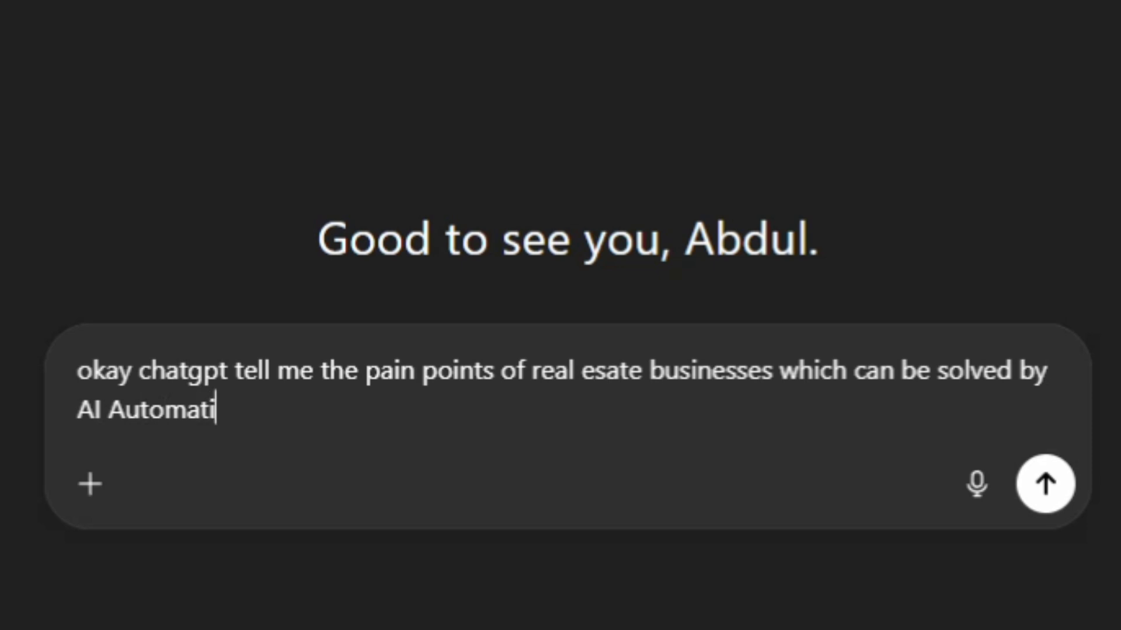
Add the request "Make a List of 14" to the end of the prompt and submit it.
text(ons.....Makr)
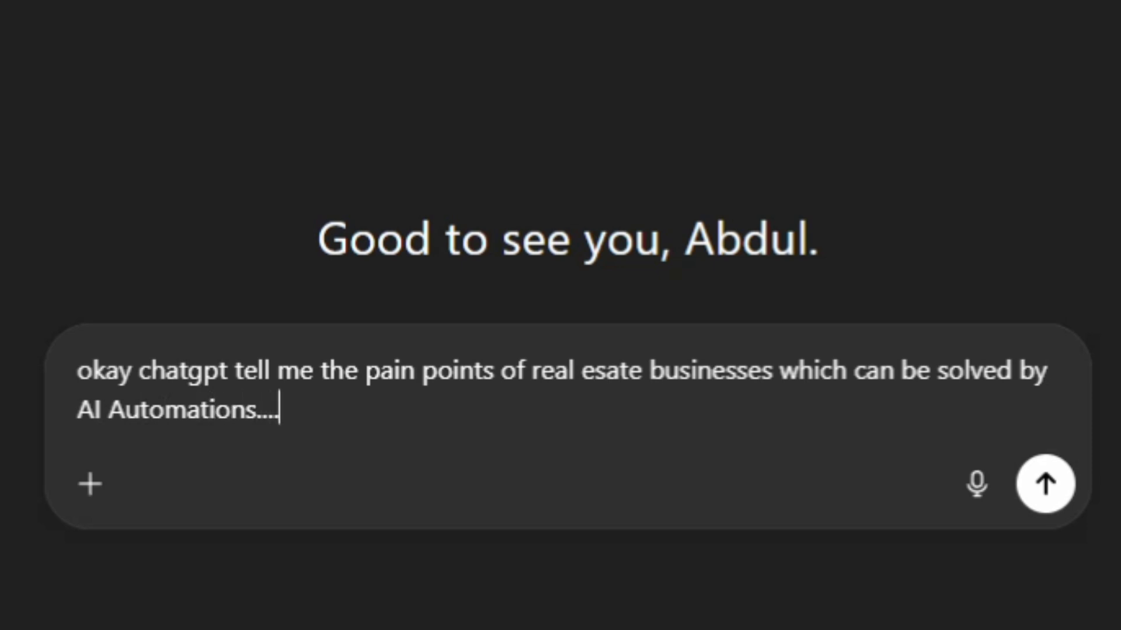
key(BackSpace)
key(BackSpace)
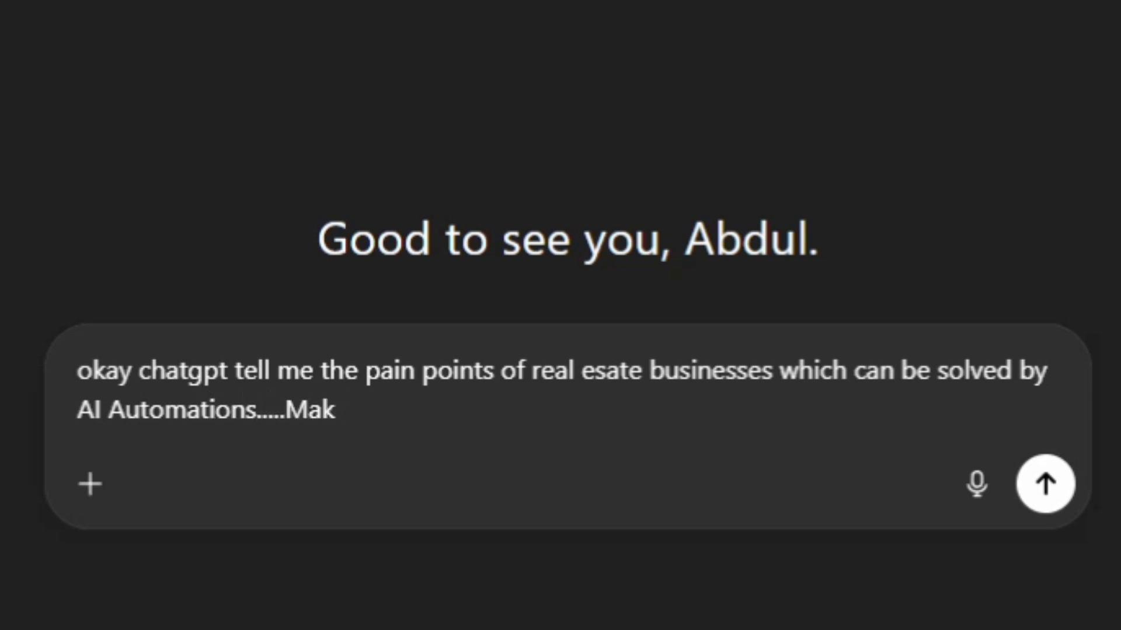
text(e a List of 14)
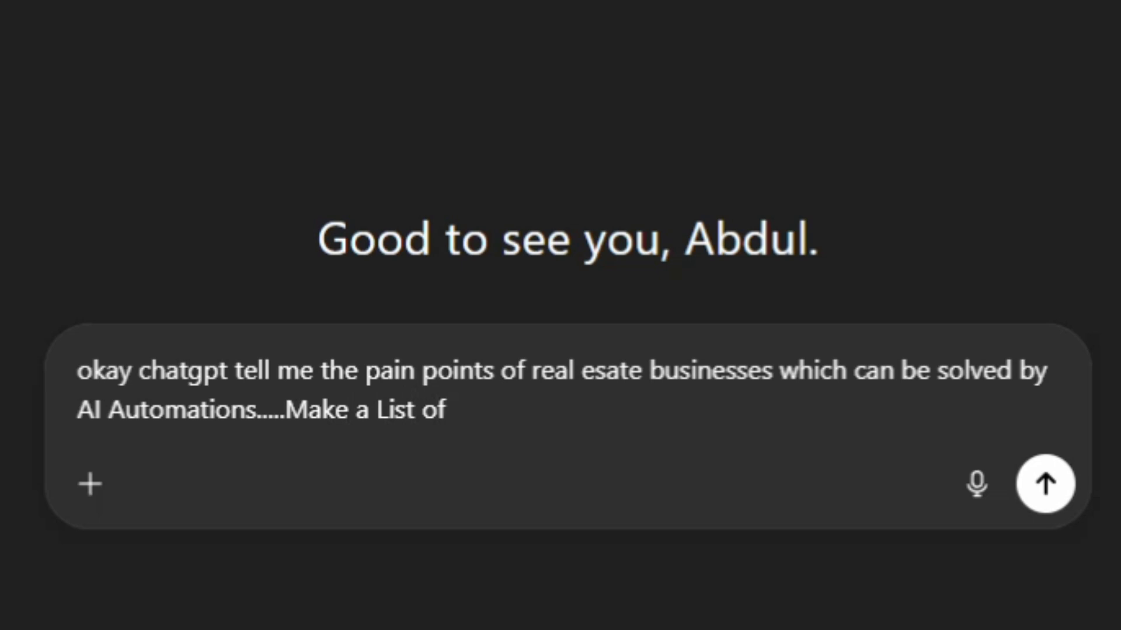
key(Return)
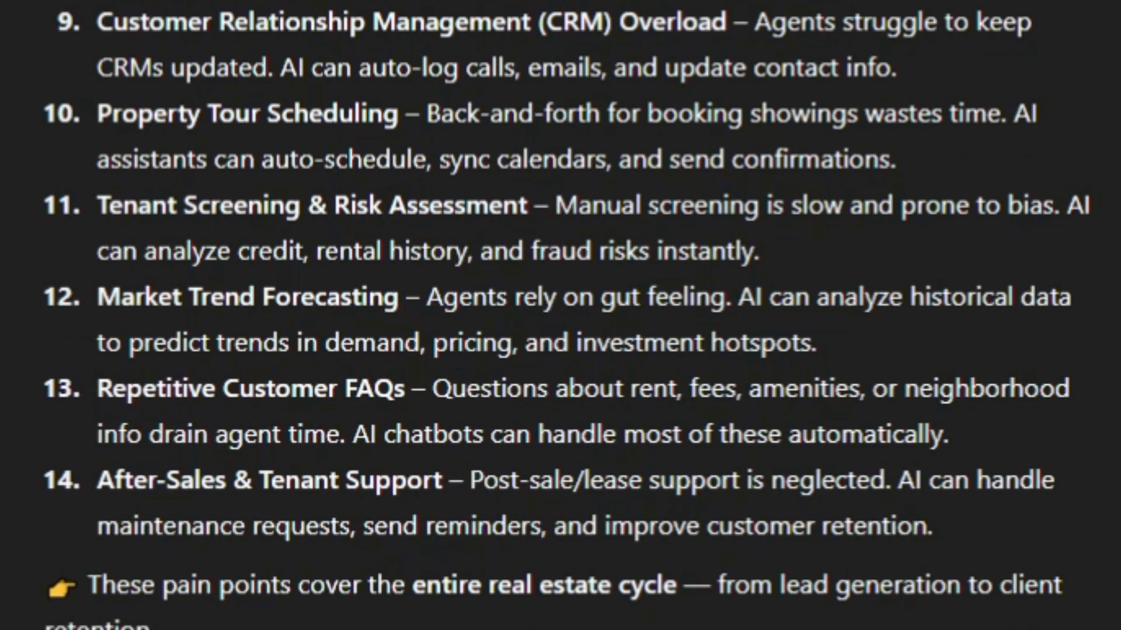
Save a PNG screenshot of the numbered pain points list under the suggested file name.
scroll(560, 315, up, 10)
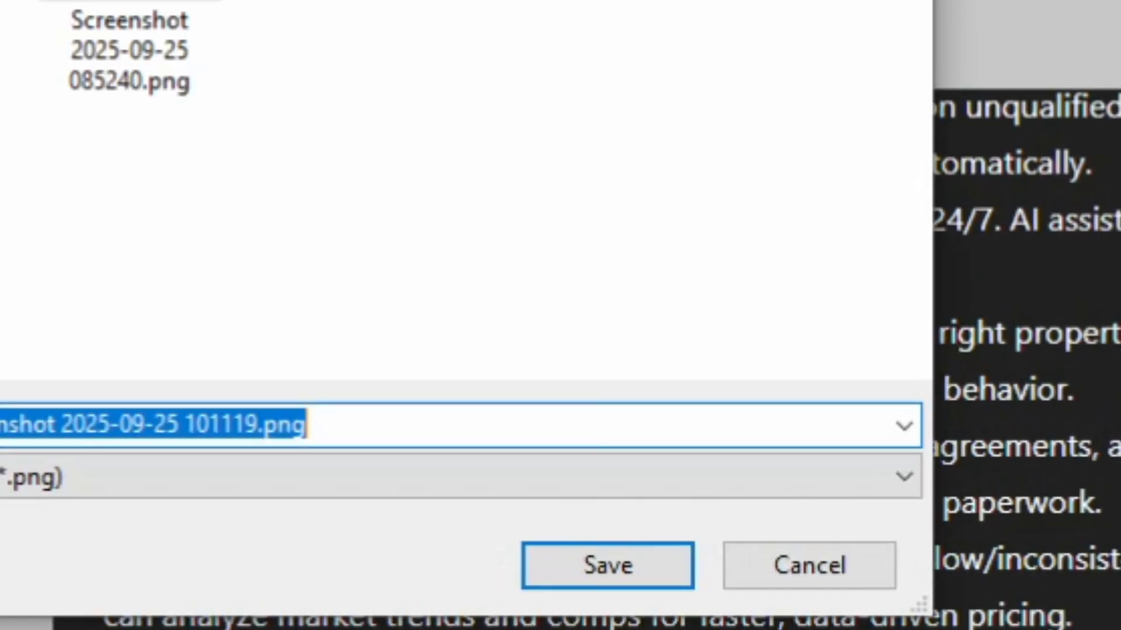
click(608, 563)
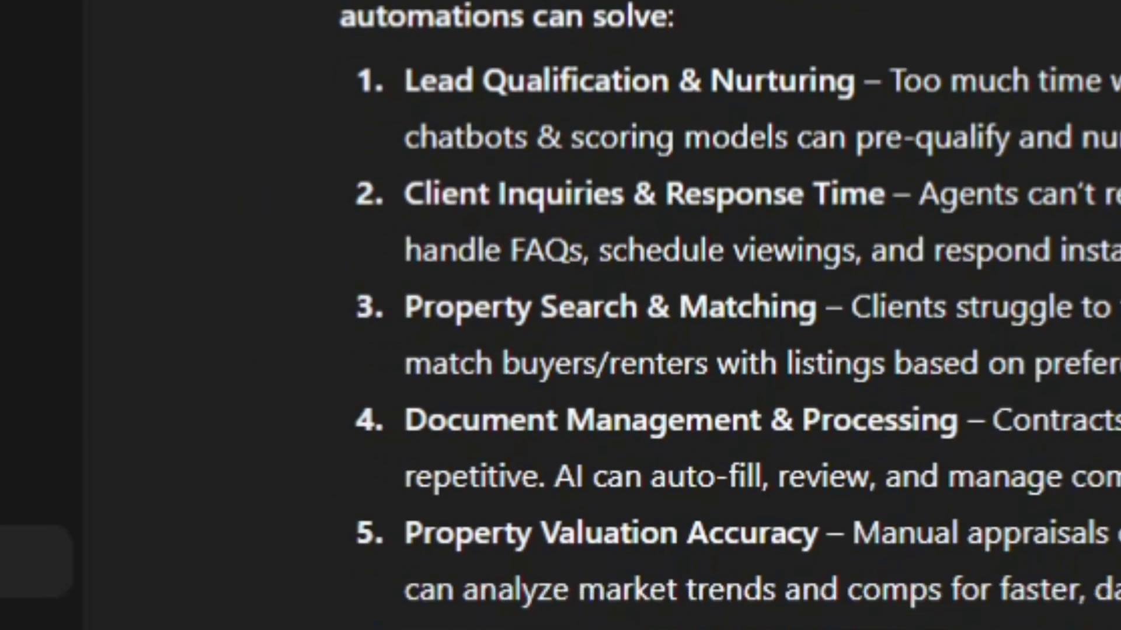
scroll(584, 350, down, 10)
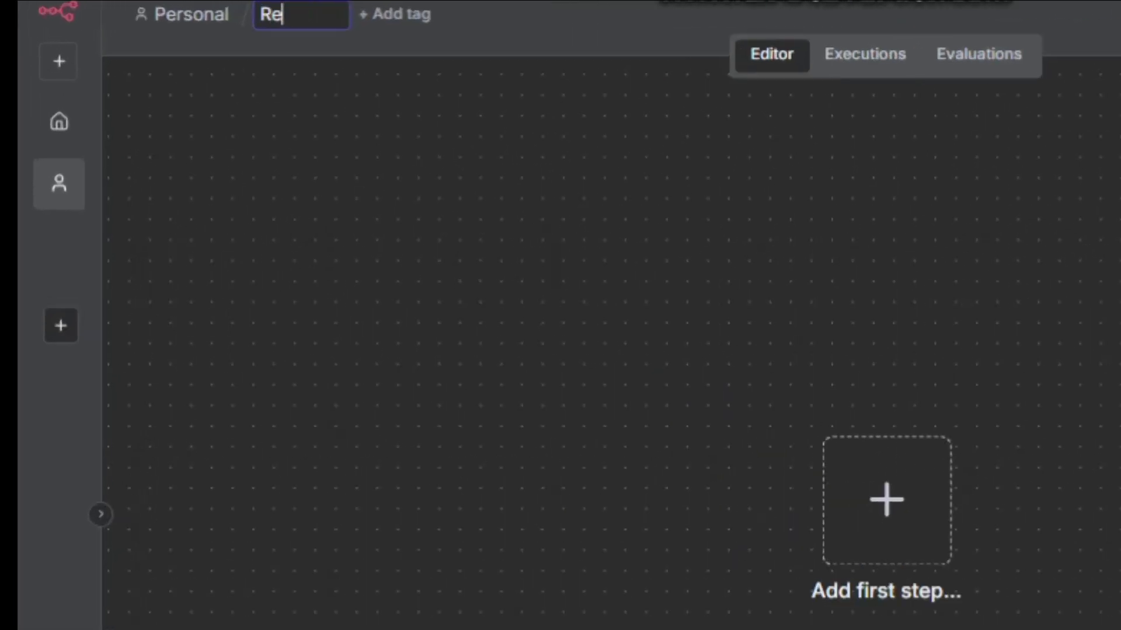
In n8n, name the new workflow "Real Estate Problem 1 : Lead Gen".
text(al Es)
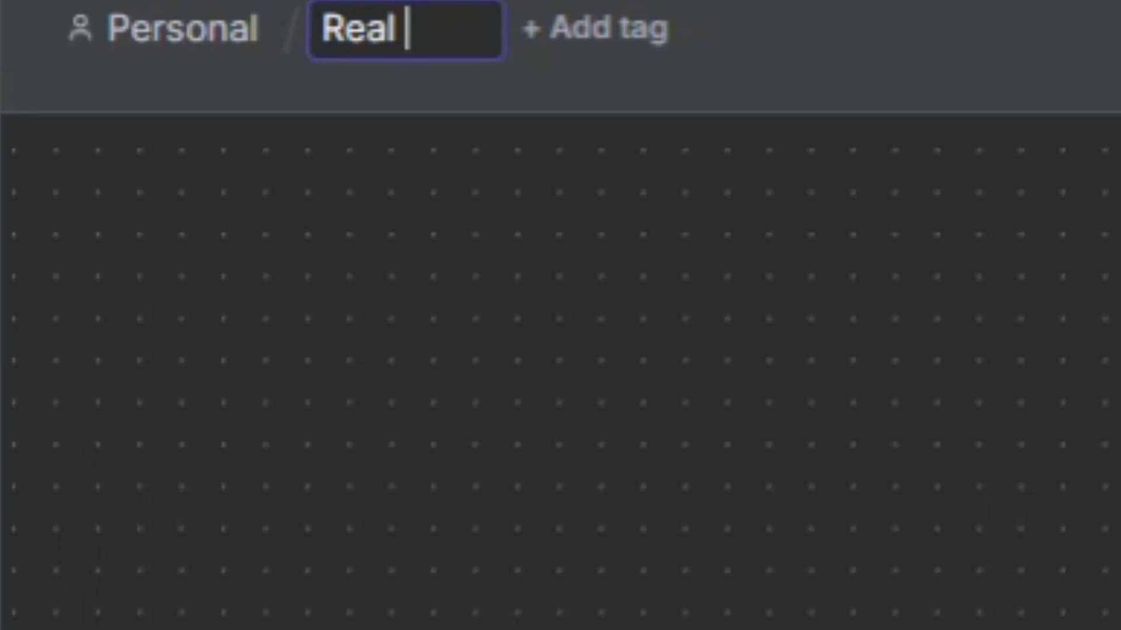
text(tate Problem)
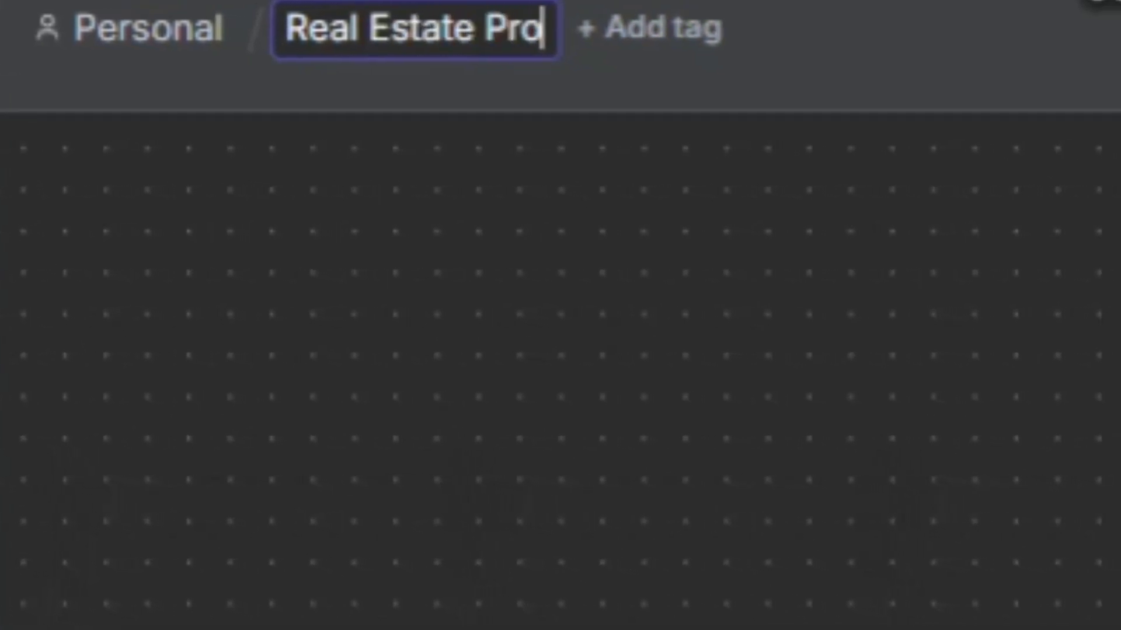
text( 1)
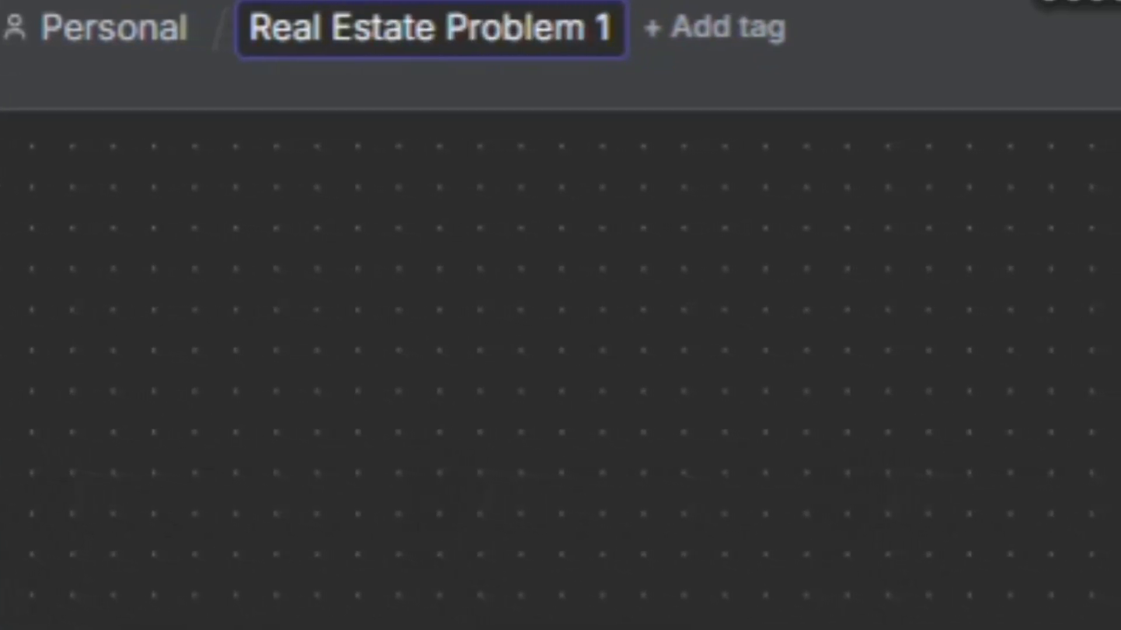
text( :)
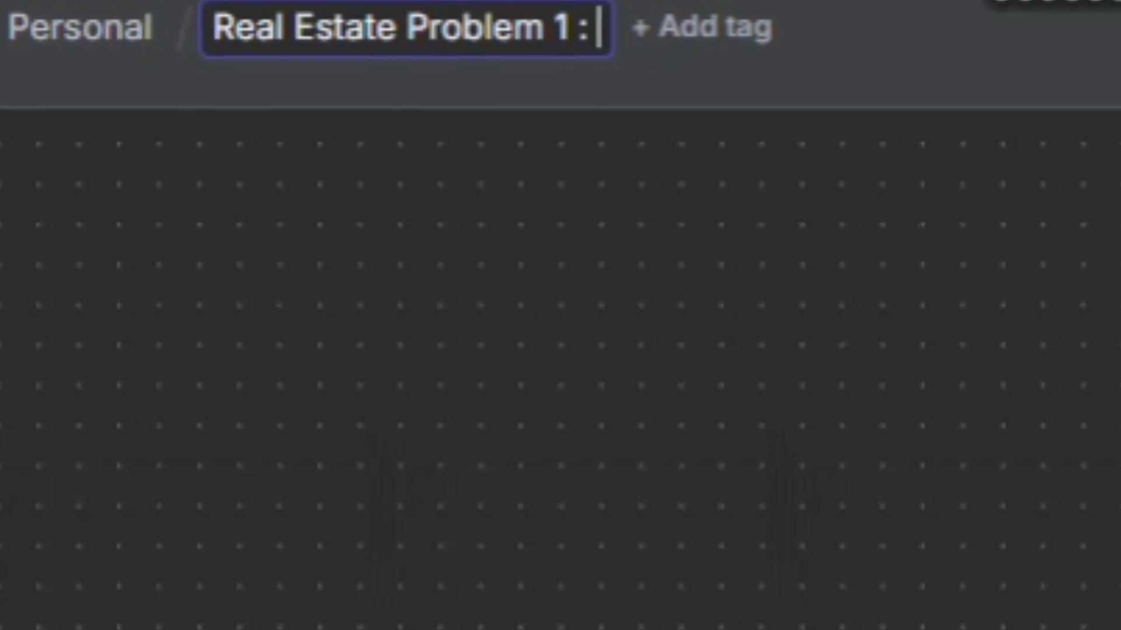
text( Lead Gen)
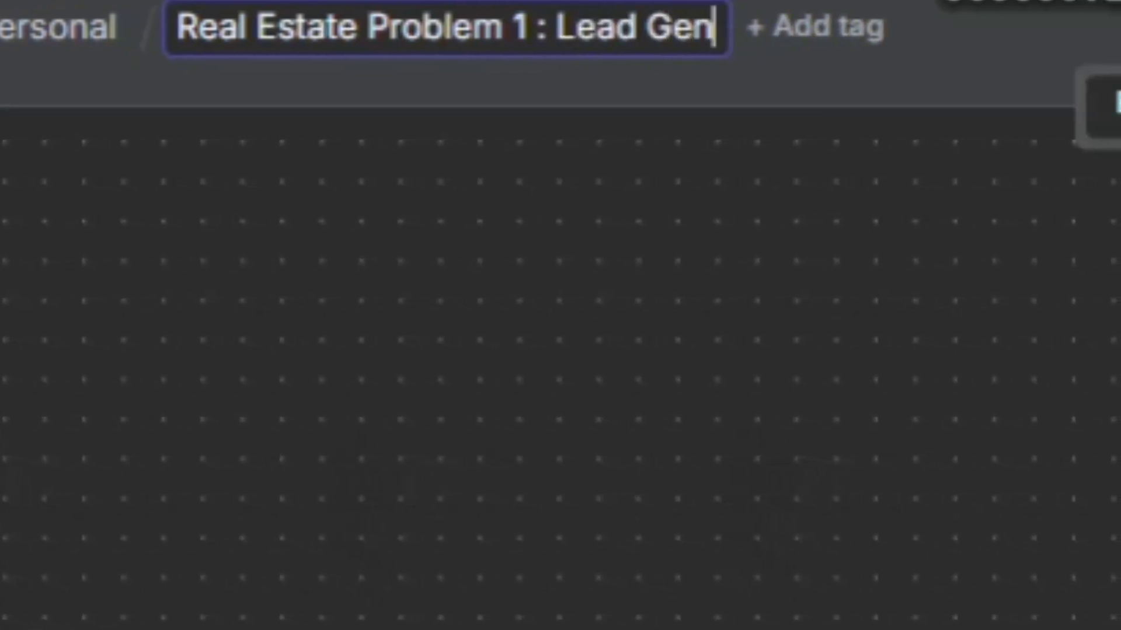
key(Return)
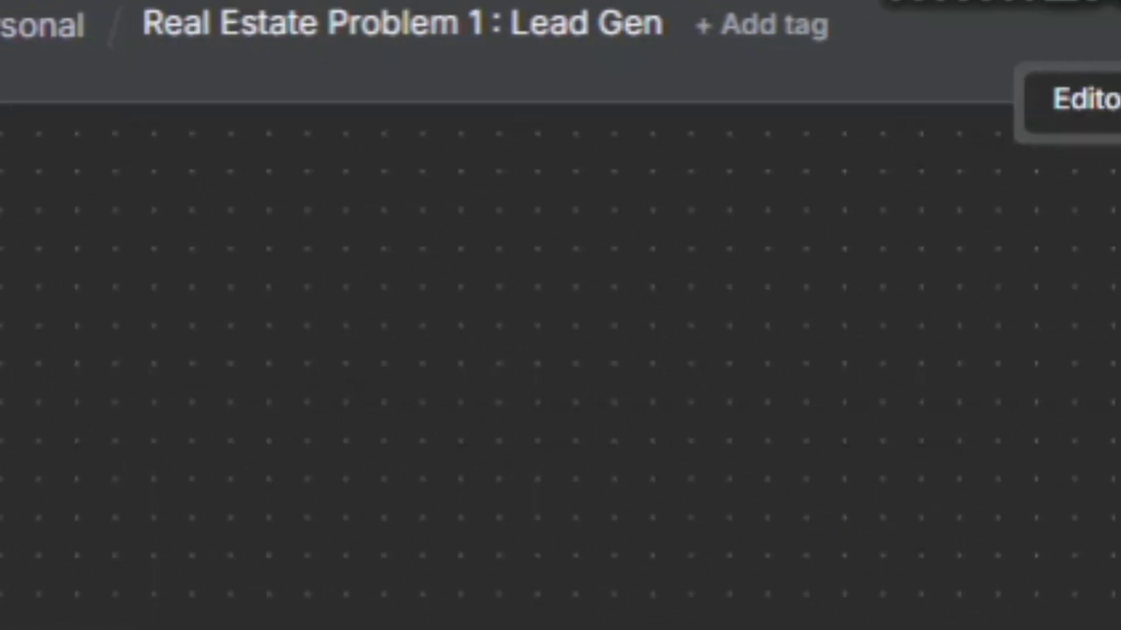
Add a Chat Trigger as the workflow's first node, keeping its default settings.
key(Tab)
text(Cha)
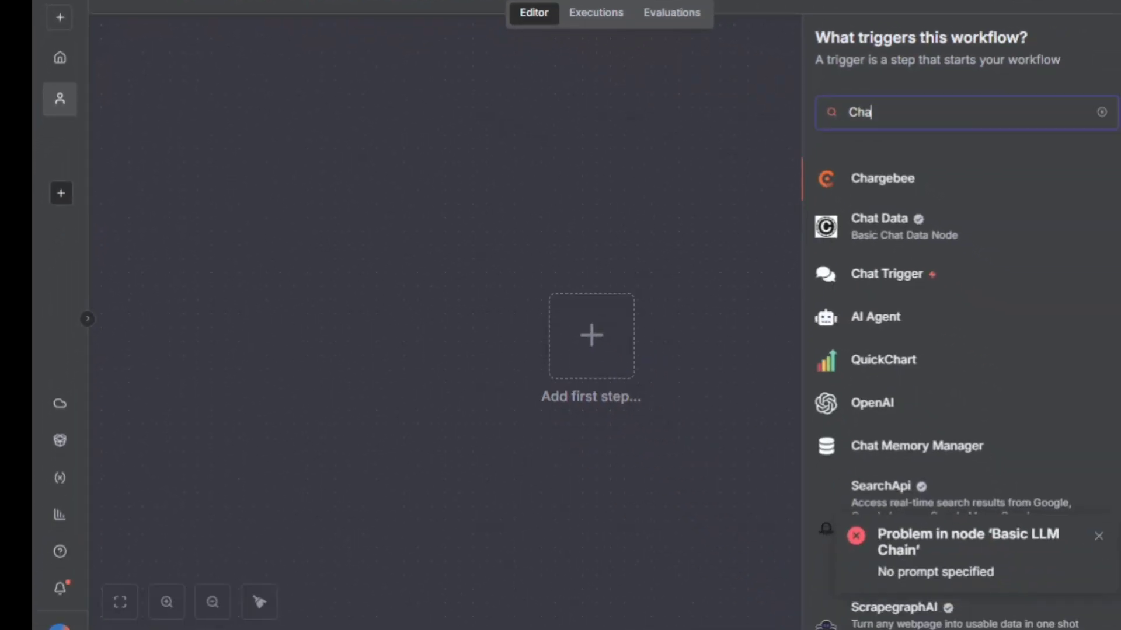
key(Down)
key(Down)
key(Return)
key(Escape)
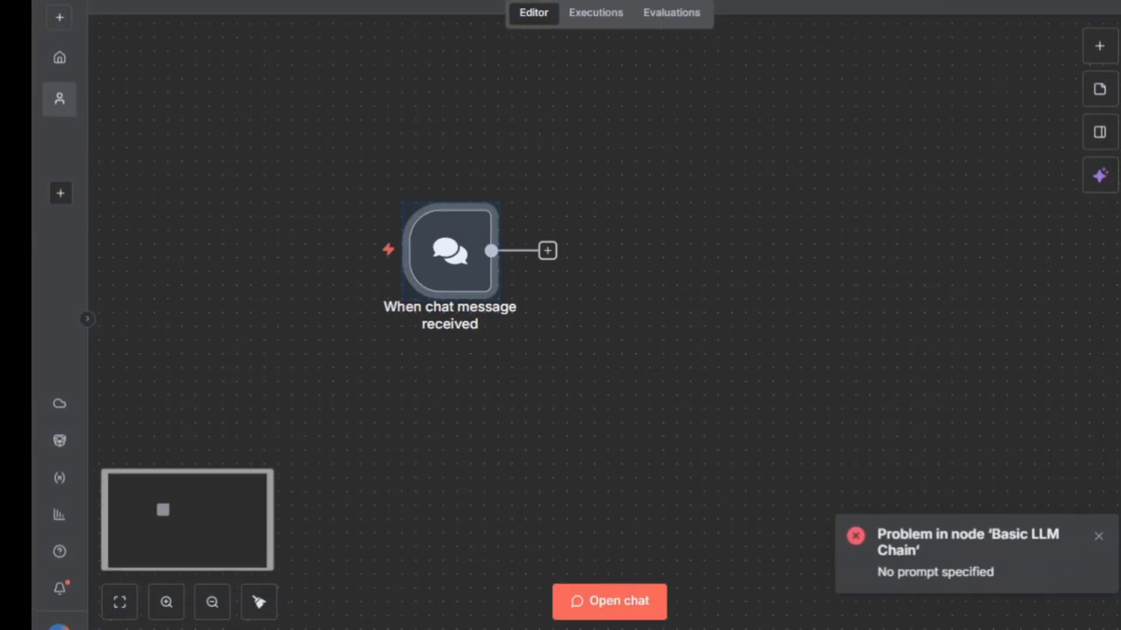
Add the n8n Form trigger "On new n8n Form event" as a second trigger, leaving its parameters unfilled.
key(Tab)
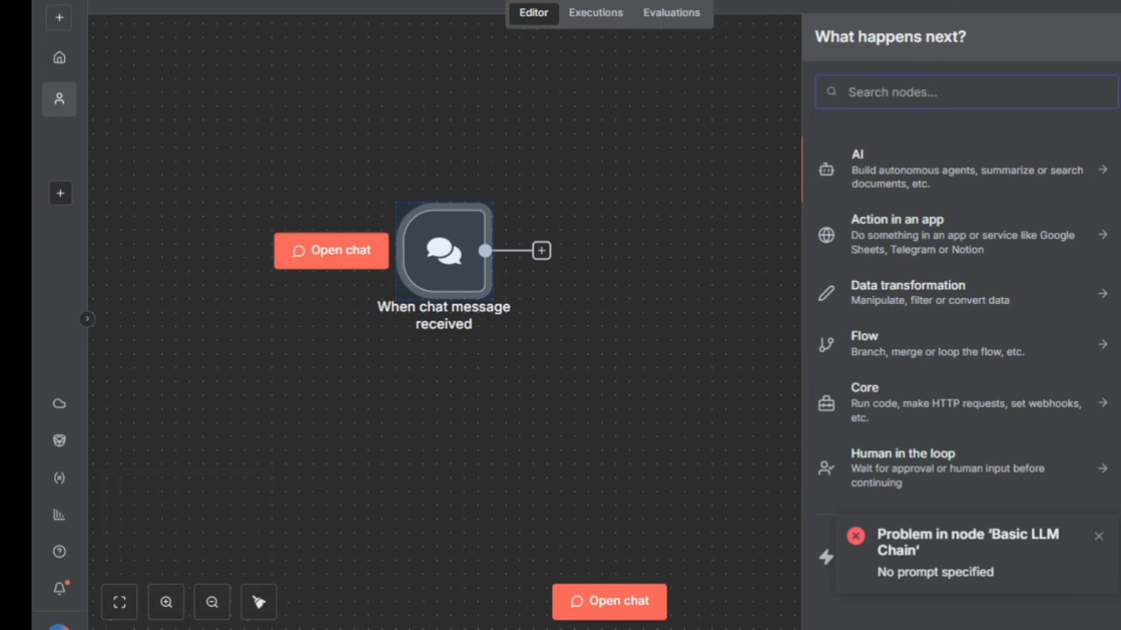
click(443, 251)
click(542, 251)
text(form)
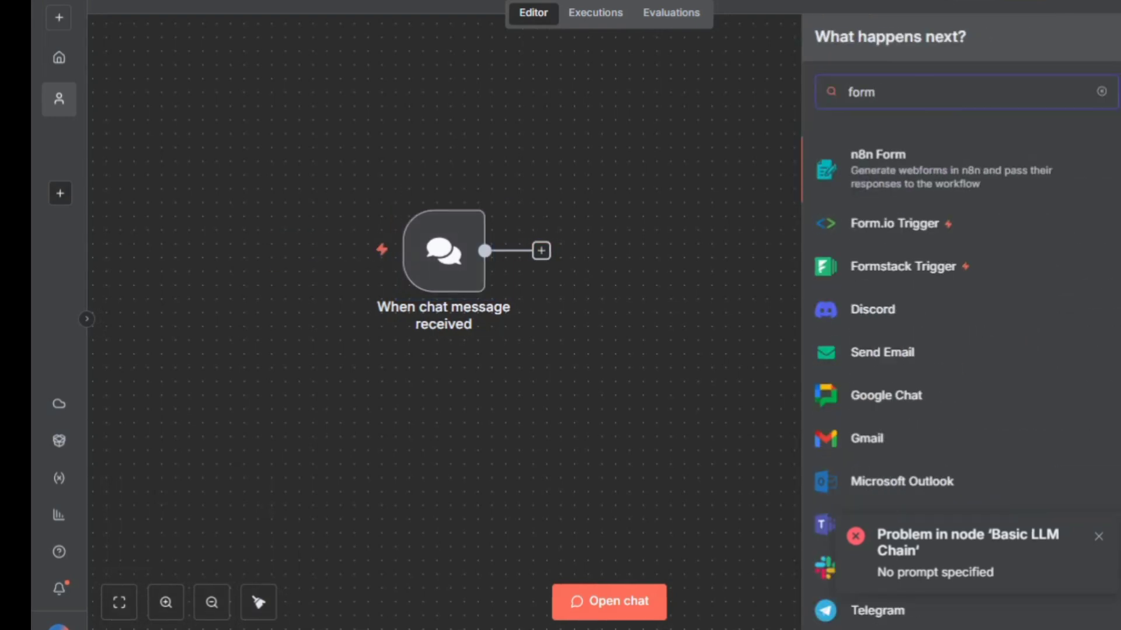
key(Return)
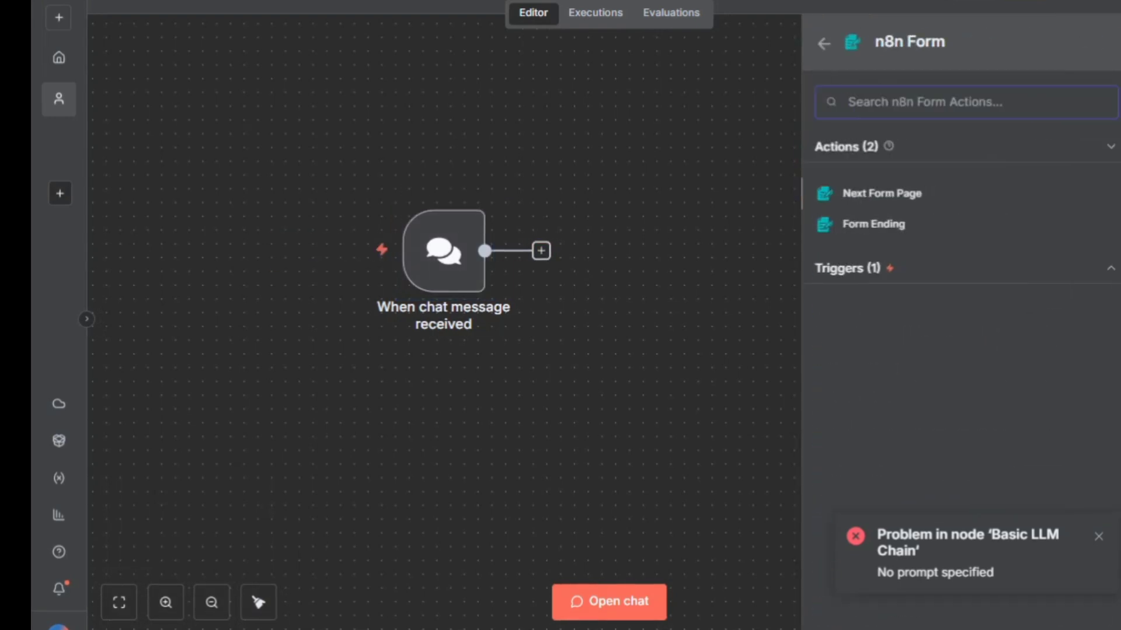
click(846, 268)
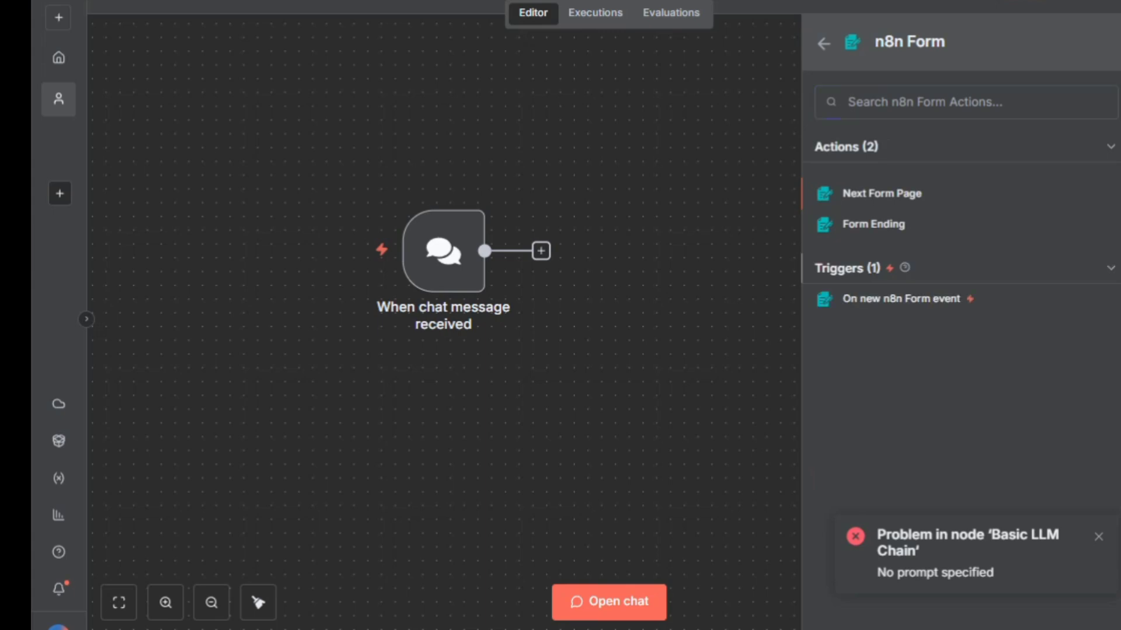
click(901, 299)
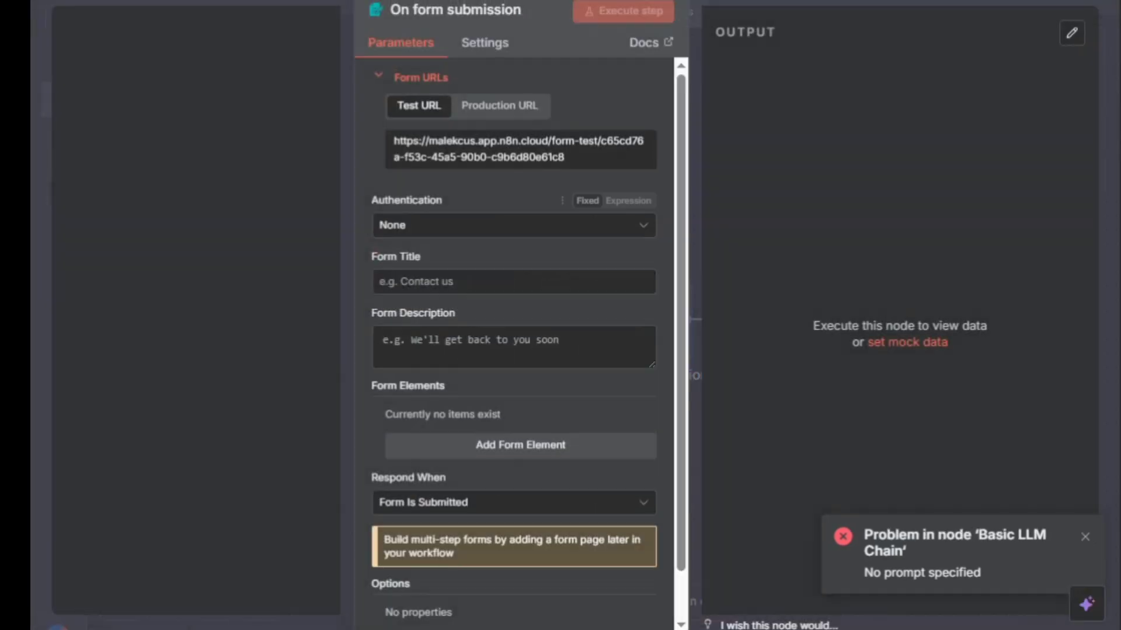
key(Escape)
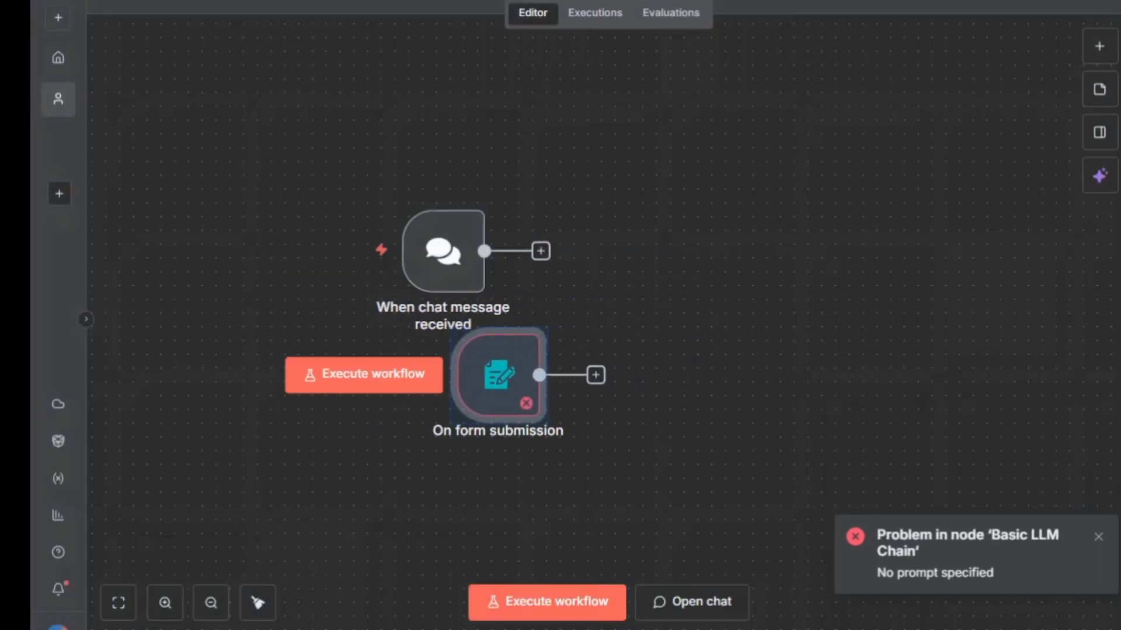
Add an AI Agent node fed by the chat message trigger, with its default parameters.
key(Tab)
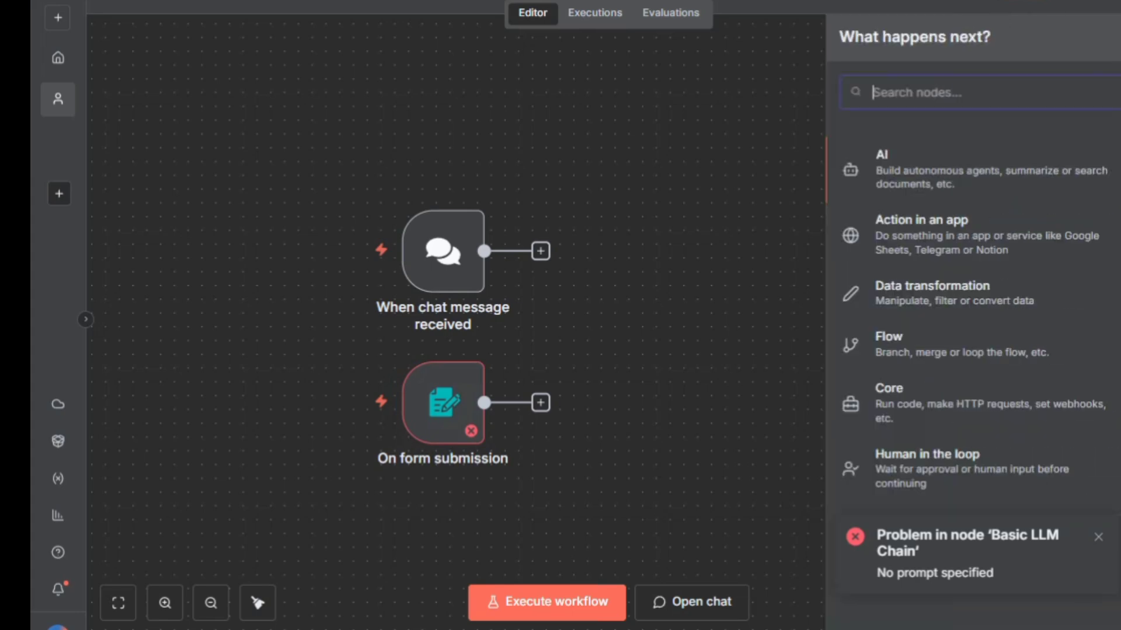
key(Return)
key(Down)
key(Return)
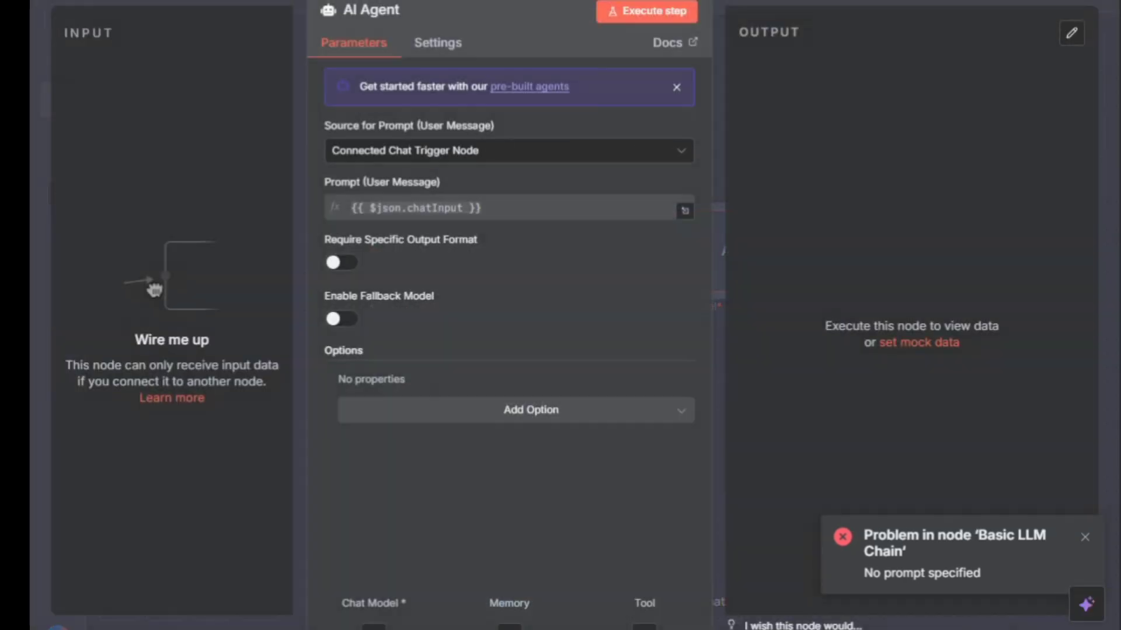
key(Escape)
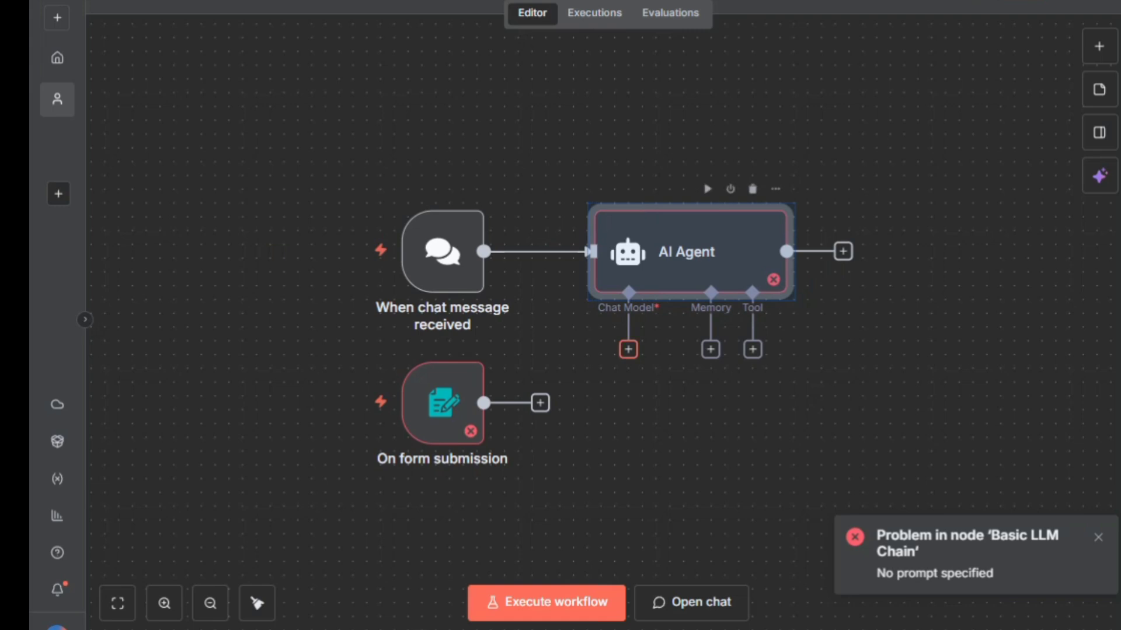
Attach an OpenRouter Chat Model to the AI Agent's chat model connection.
click(628, 349)
text(open)
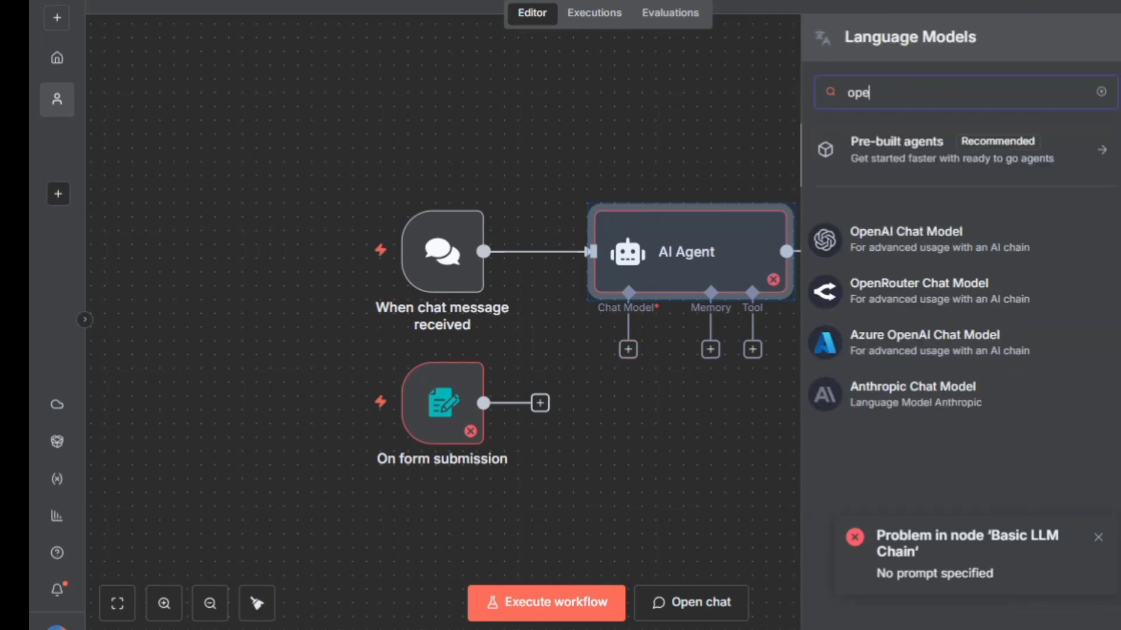
key(Down)
key(Down)
key(Return)
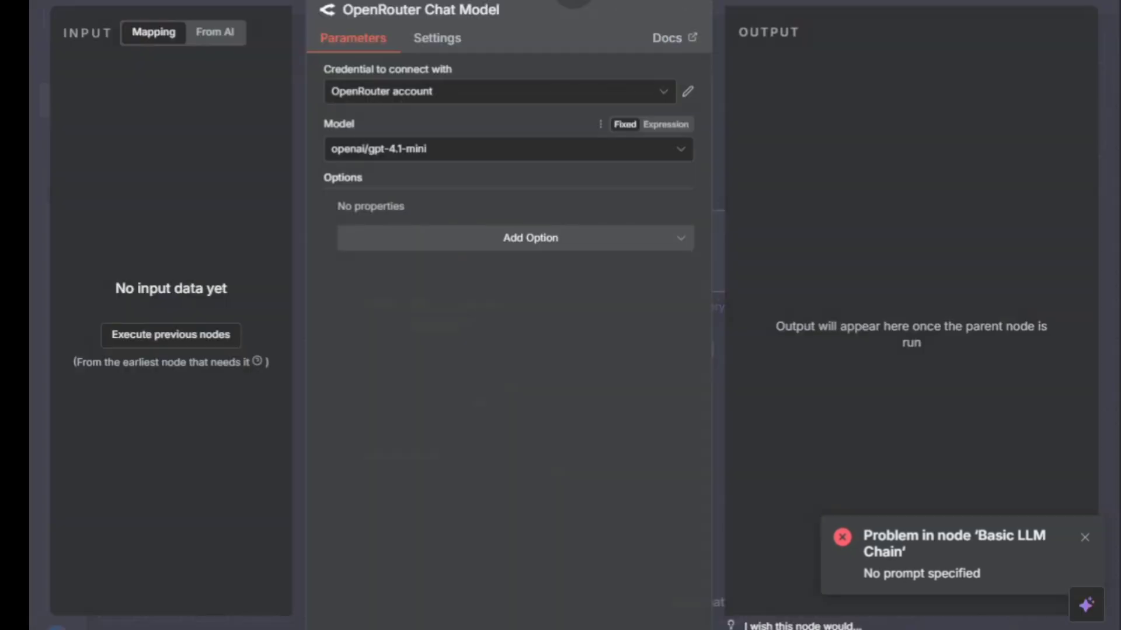
Set the OpenRouter Chat Model to use the OpenRouter account credential and the mistralai/mistral-small-3.2-24b-instruct:free model.
click(502, 149)
click(497, 92)
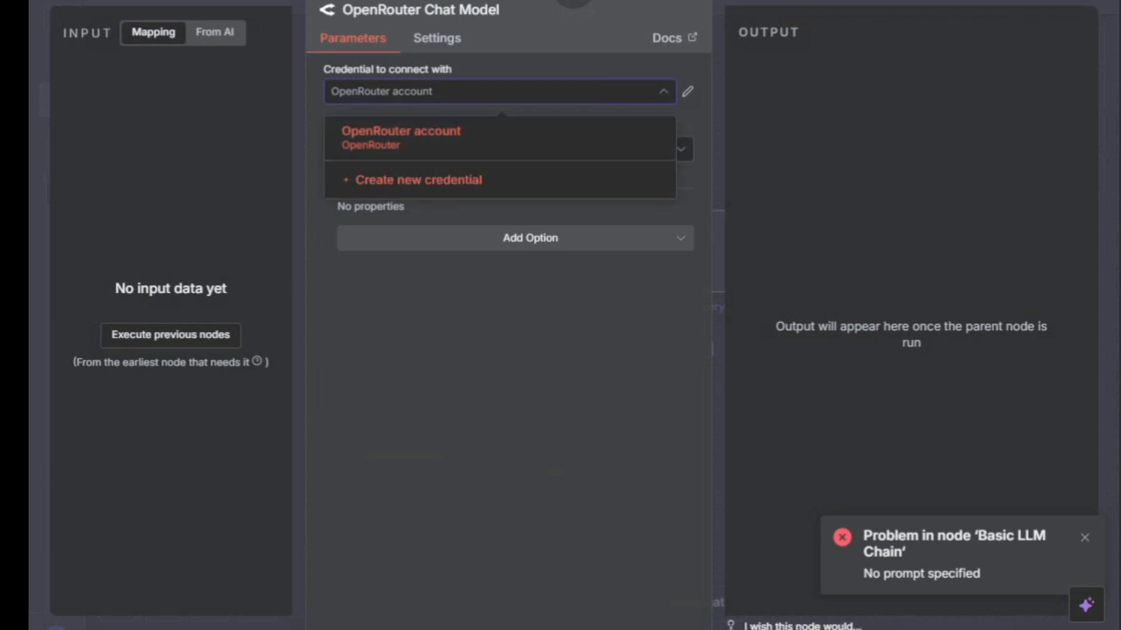
click(497, 135)
click(502, 149)
scroll(455, 242, up, 5)
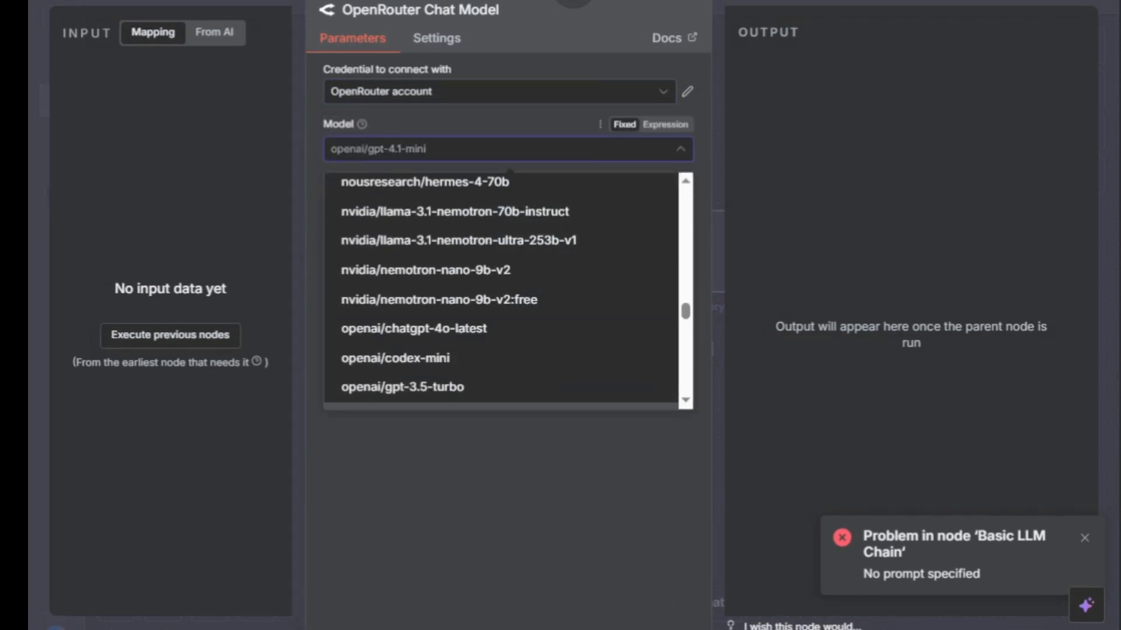
scroll(456, 336, up, 3)
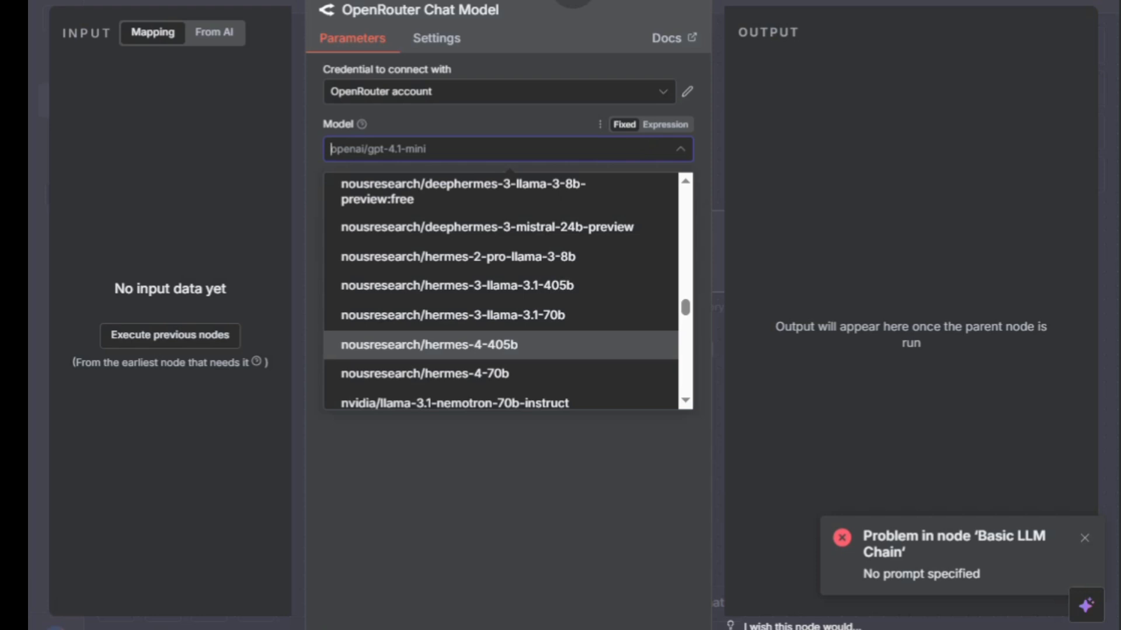
scroll(455, 339, up, 5)
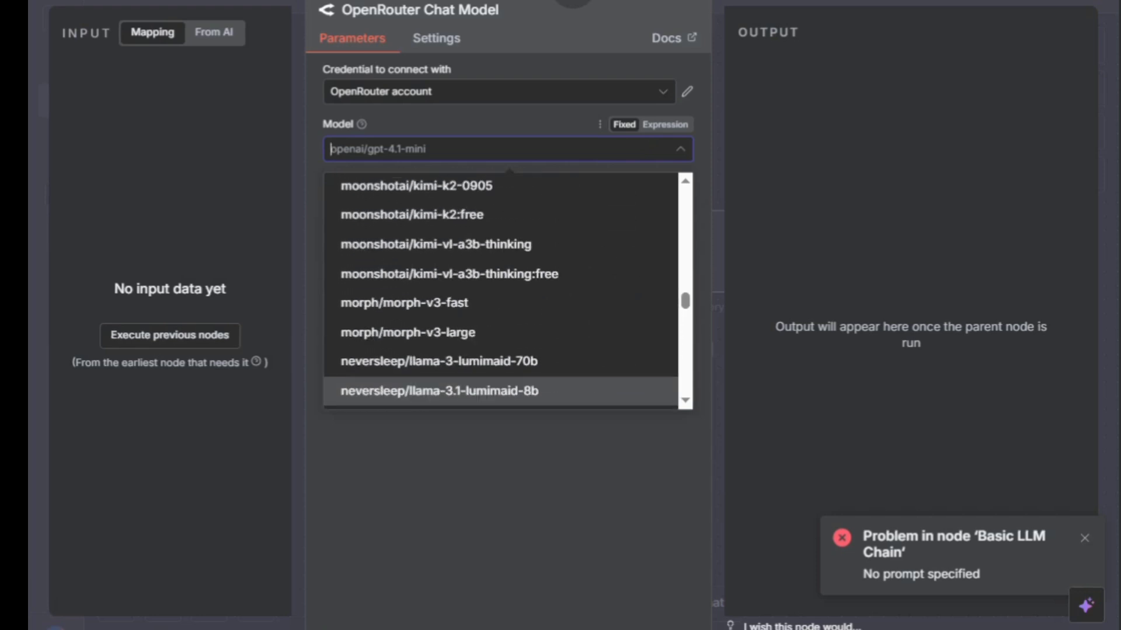
scroll(456, 333, down, 3)
scroll(456, 334, up, 3)
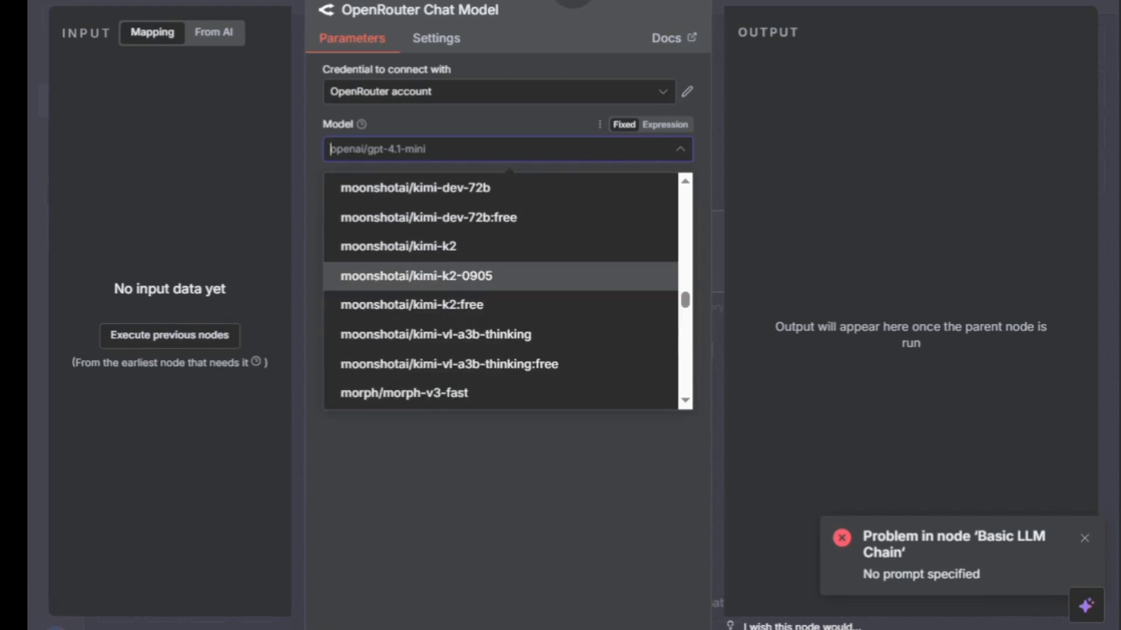
scroll(502, 292, up, 4)
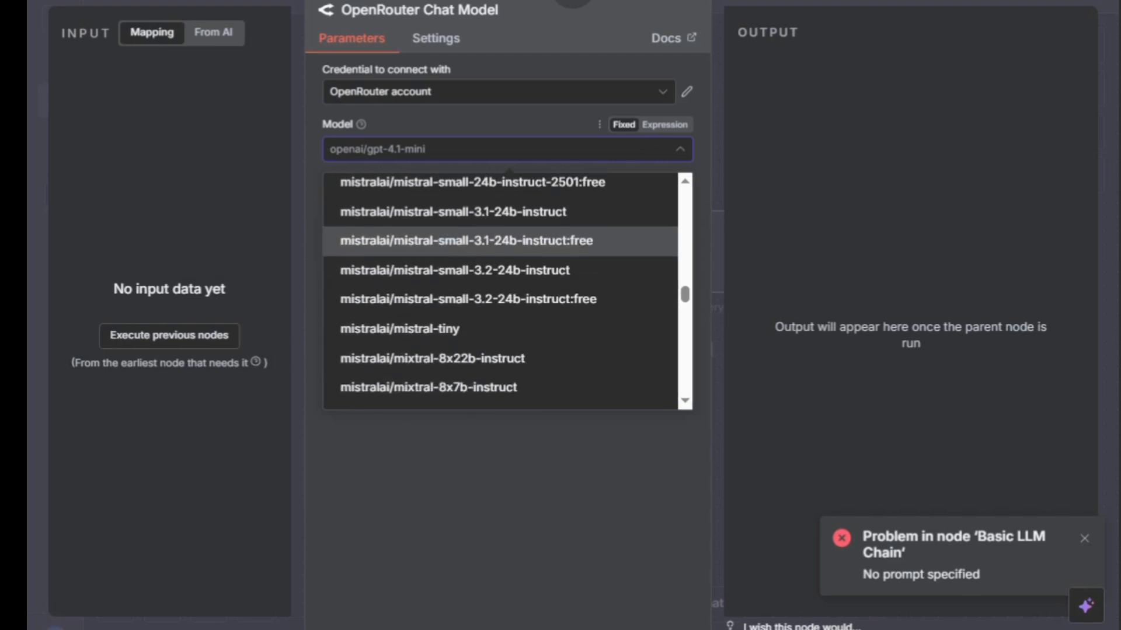
click(468, 299)
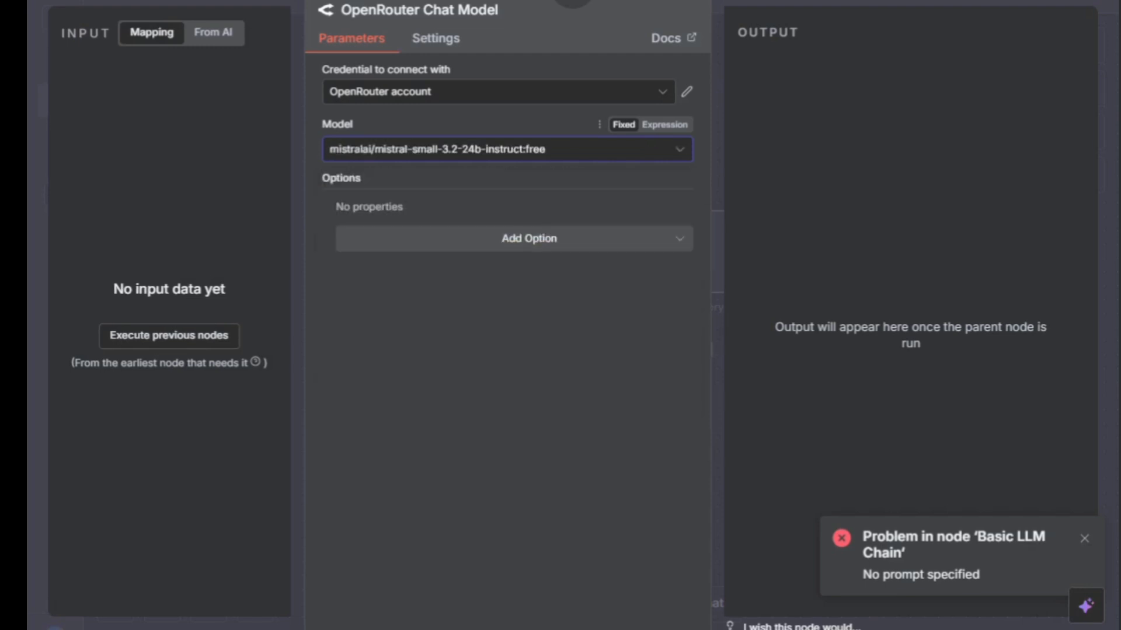
key(Escape)
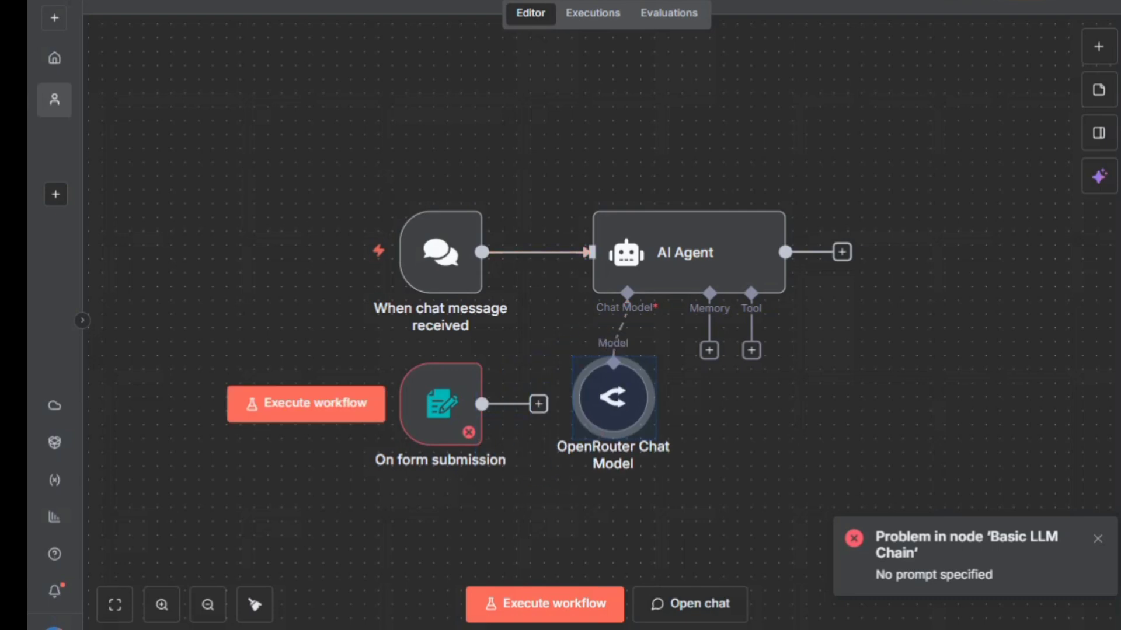
Add the System Message option to the AI Agent node's parameters.
double_click(689, 252)
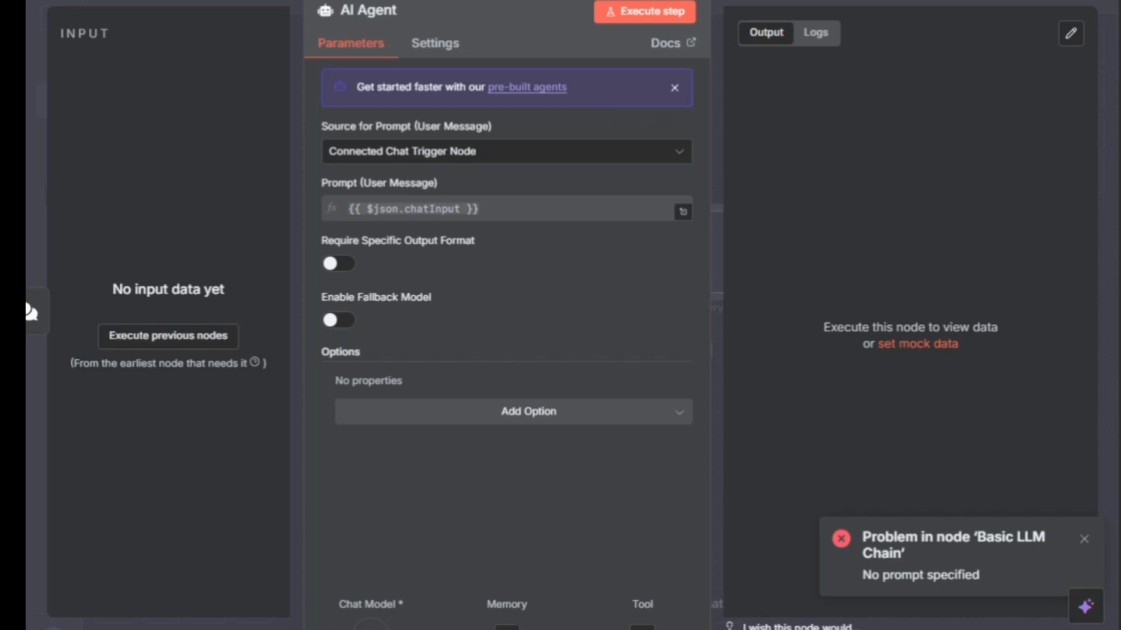
click(528, 411)
click(403, 453)
In the expanded expression editor, replace the default system message with "The user is going to give you the place name for scraping the data from.".
key(ctrl+a)
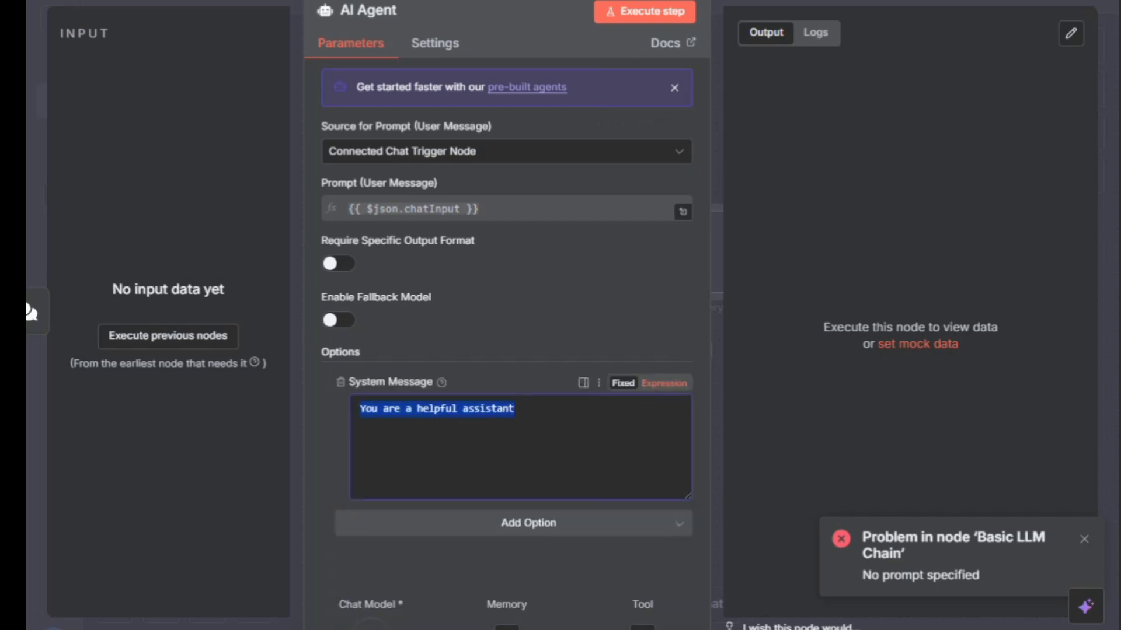
key(ctrl+a)
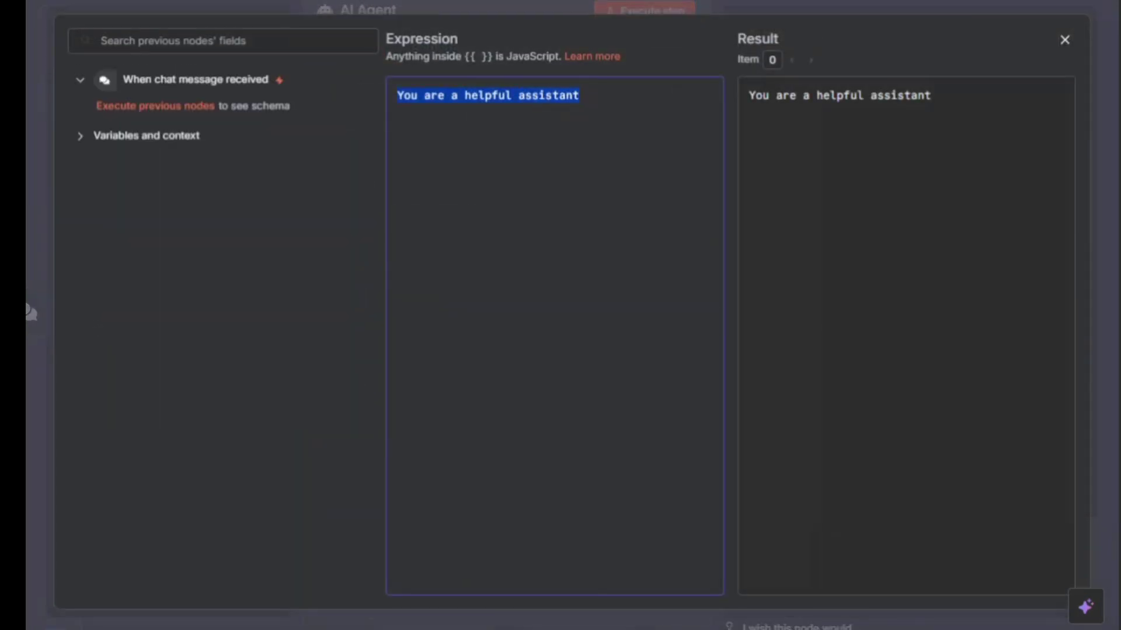
text(Th )
text(user )
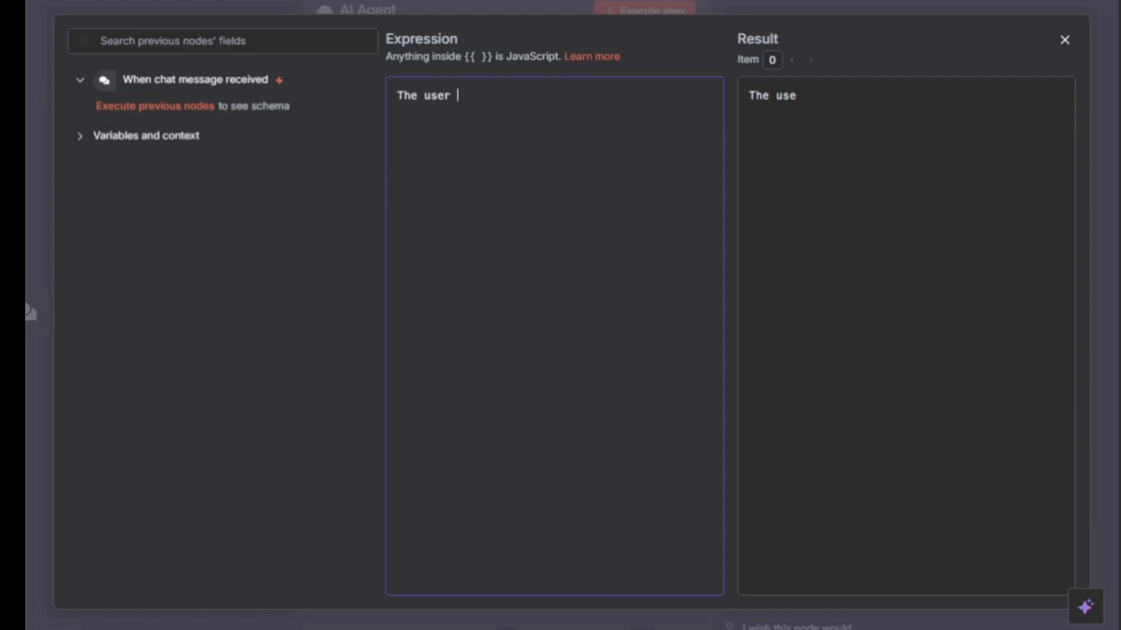
text(i sgoing to )
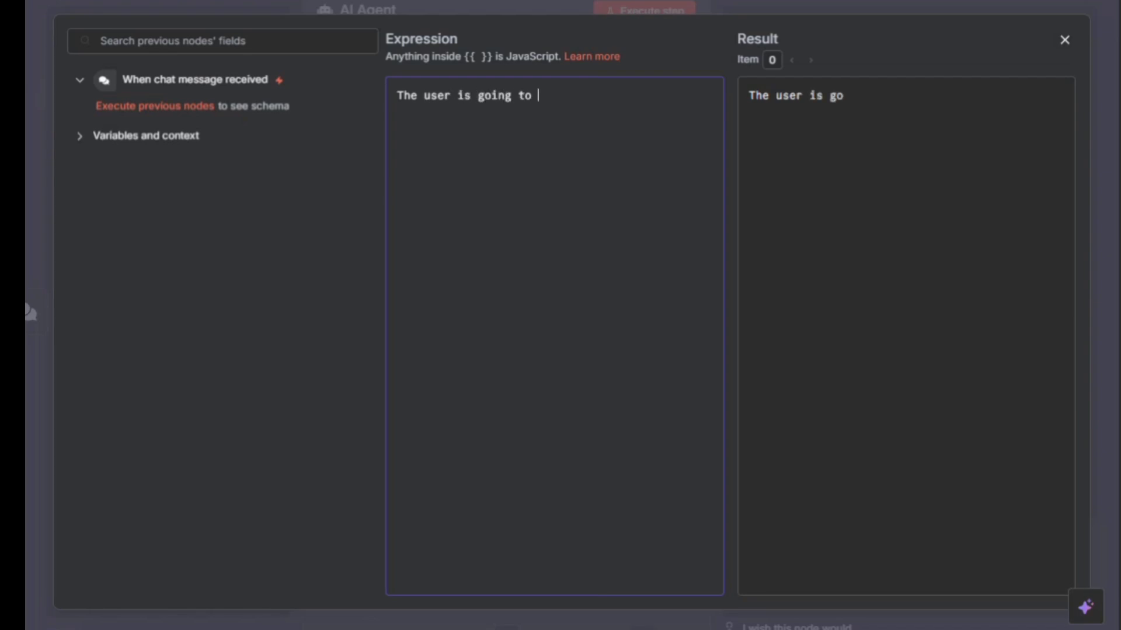
text(give t)
key(BackSpace)
text(yo u)
key(BackSpace)
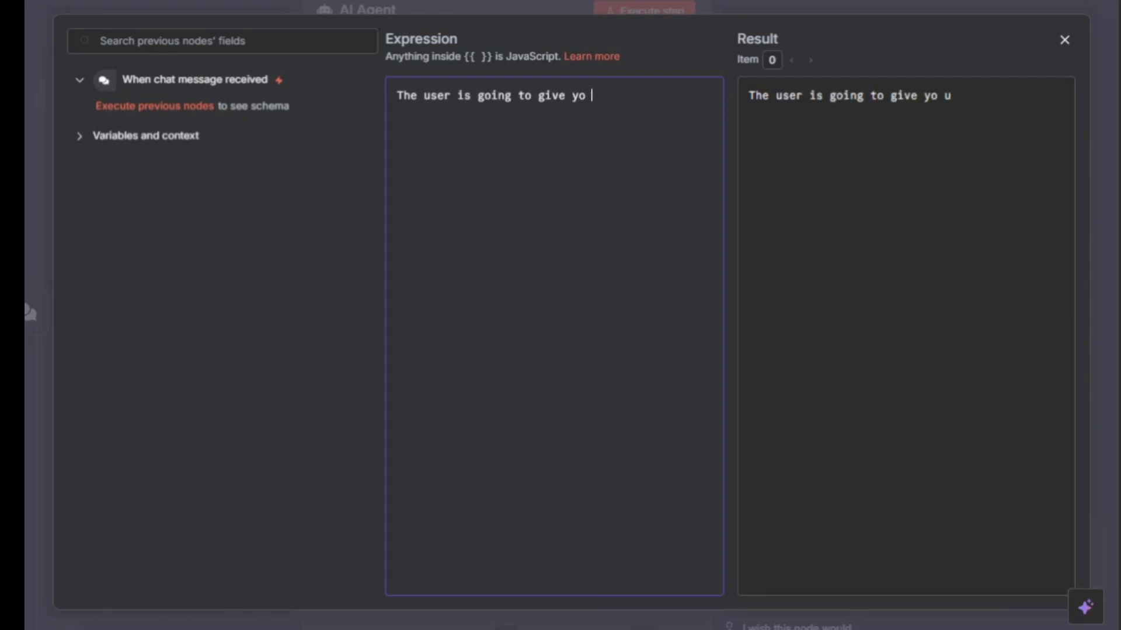
text(u the)
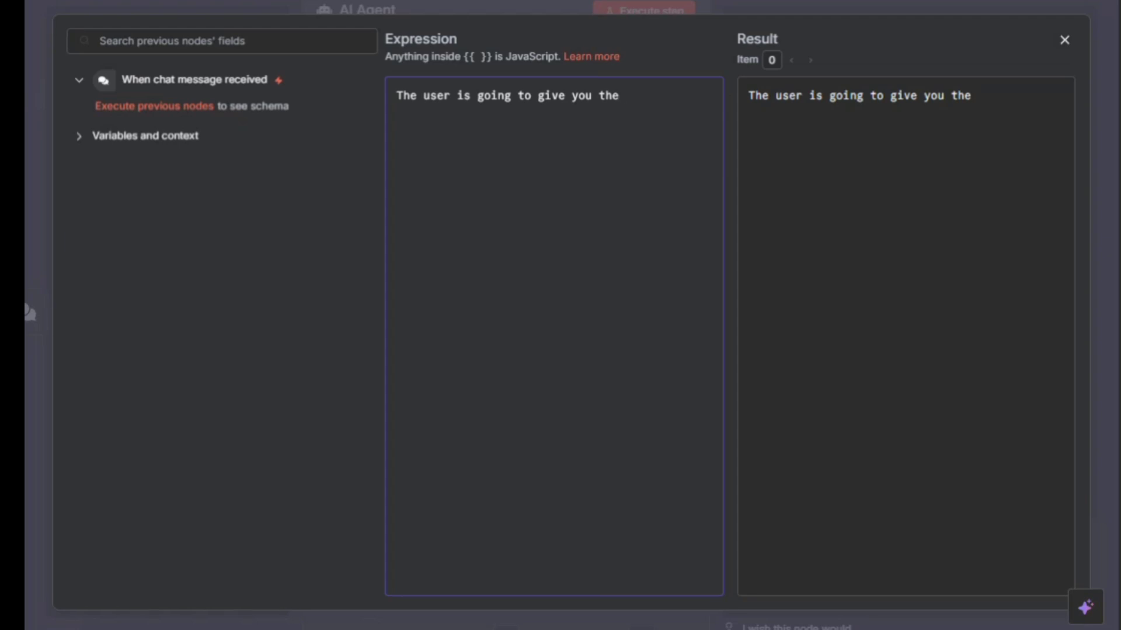
text( the)
key(BackSpace)
key(BackSpace)
key(BackSpace)
key(BackSpace)
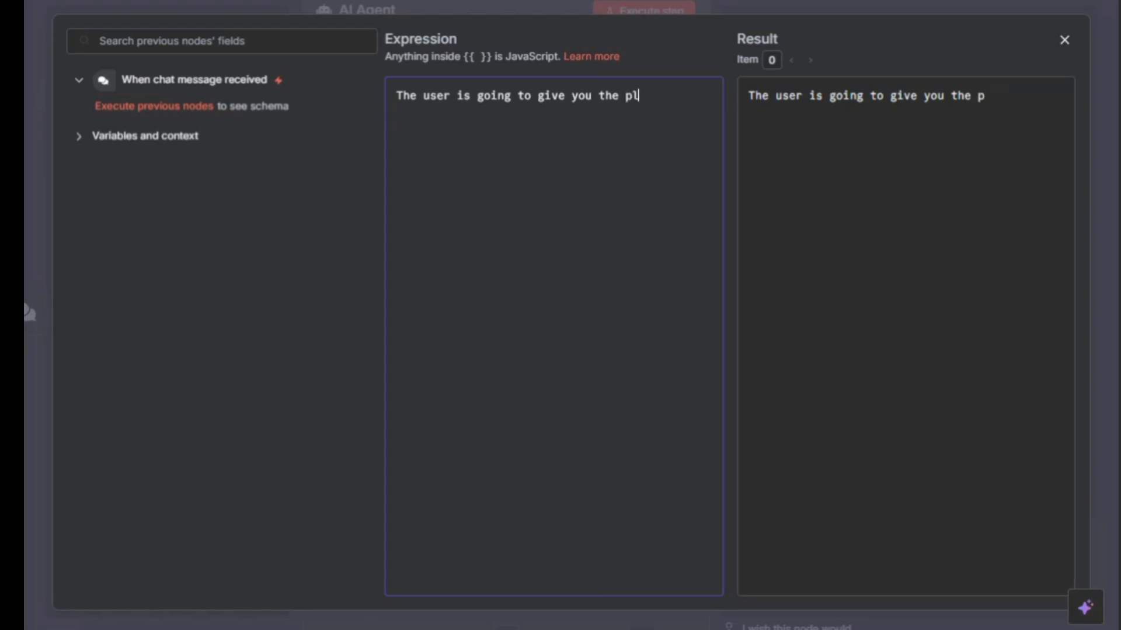
text(place name f)
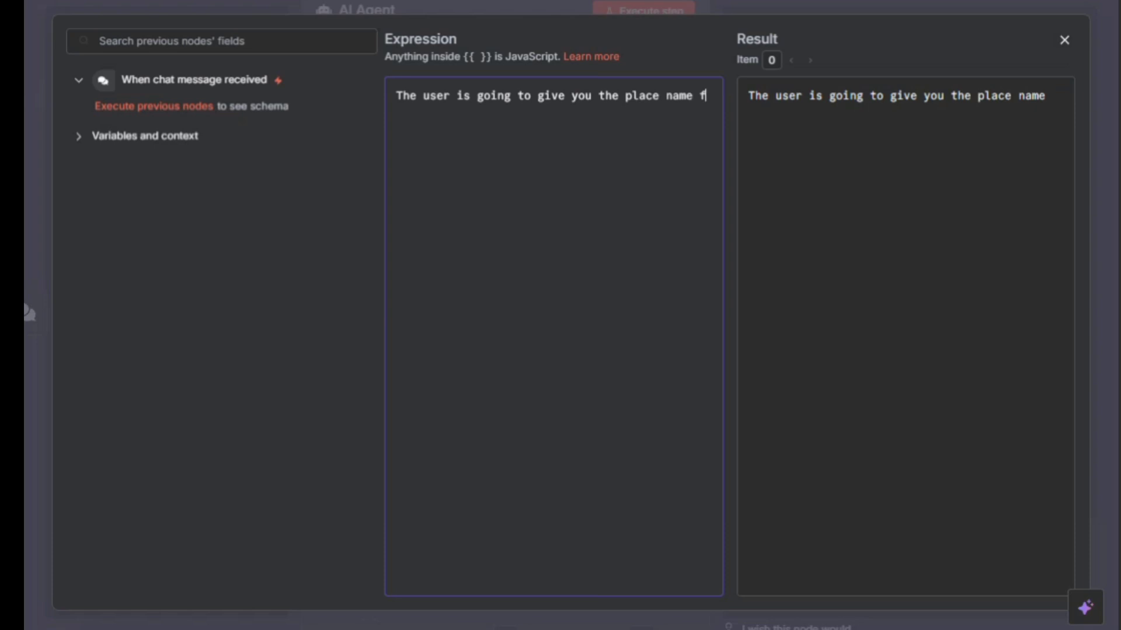
text(or sc)
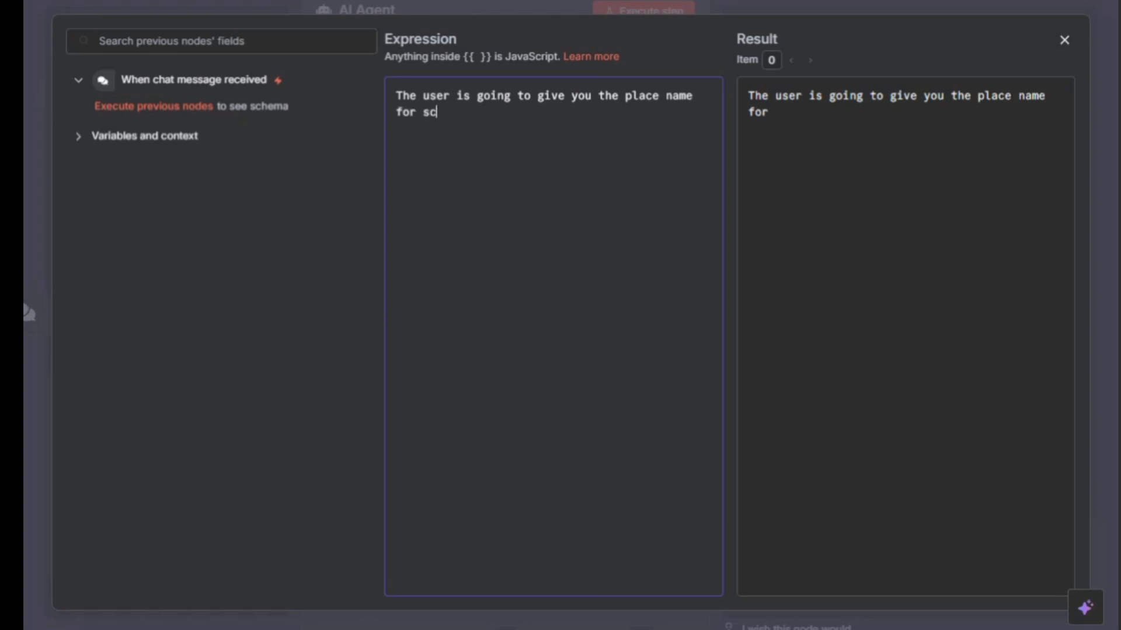
text(raping the data)
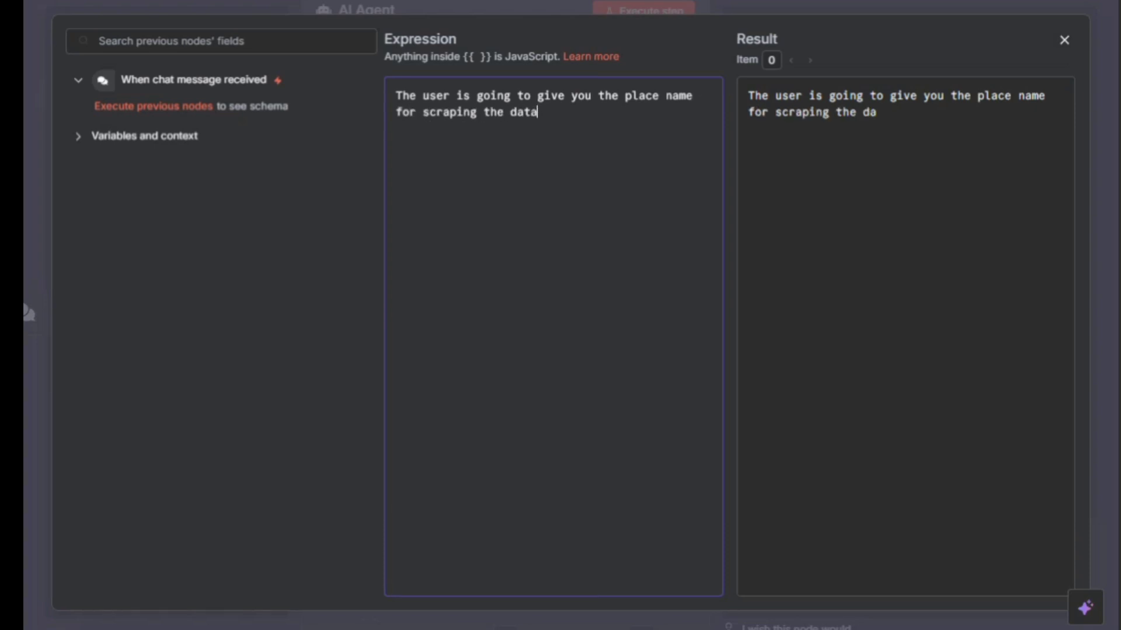
text( from...y)
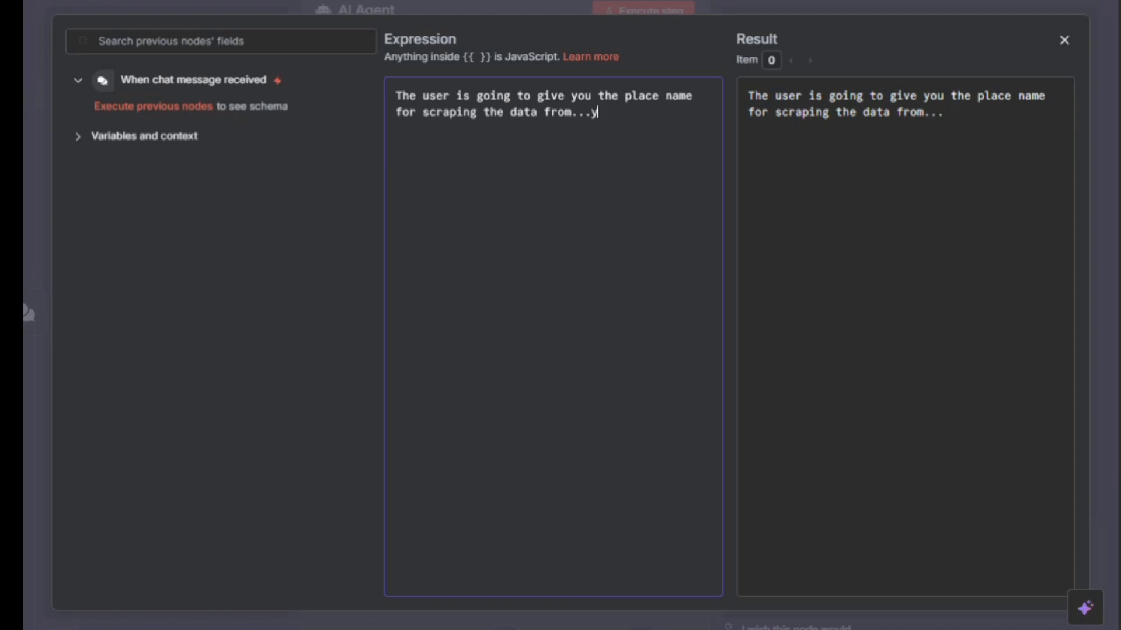
key(BackSpace)
key(BackSpace)
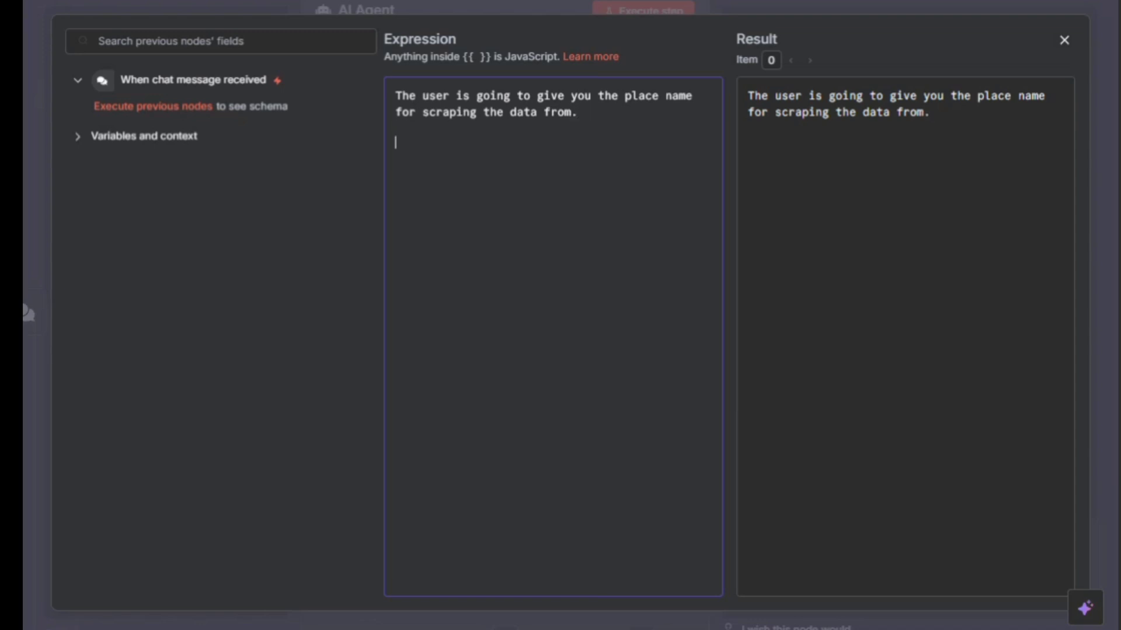
Add a second paragraph to the system message: "you are a assistant is only responsible to recongnize the city from all over the us".
text(you are )
text(a as)
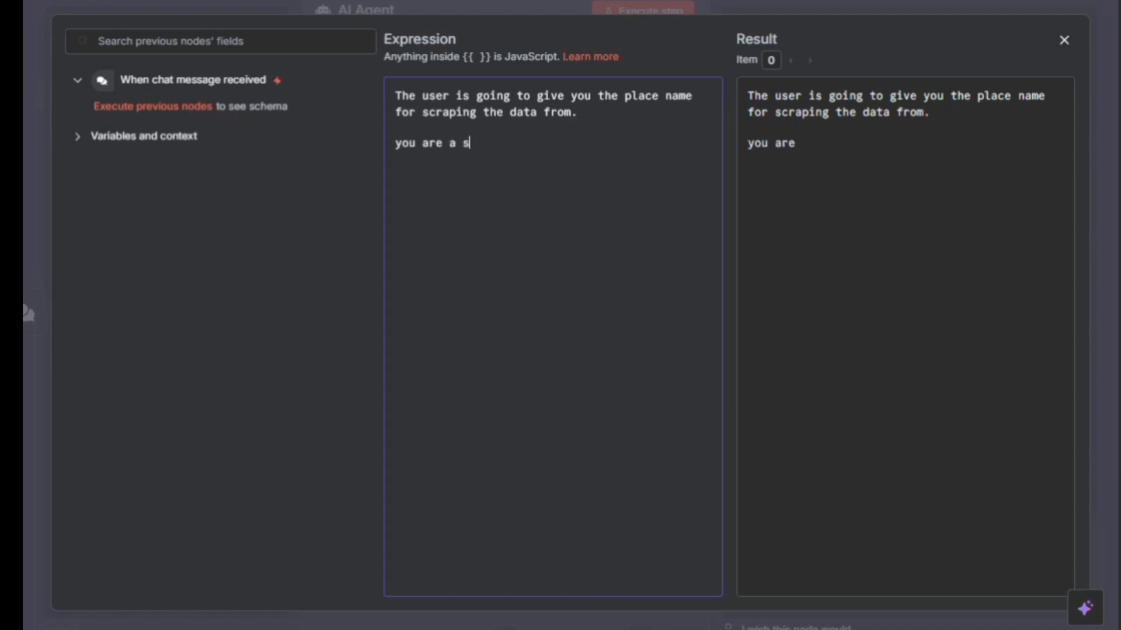
key(BackSpace)
text(asssi)
key(BackSpace)
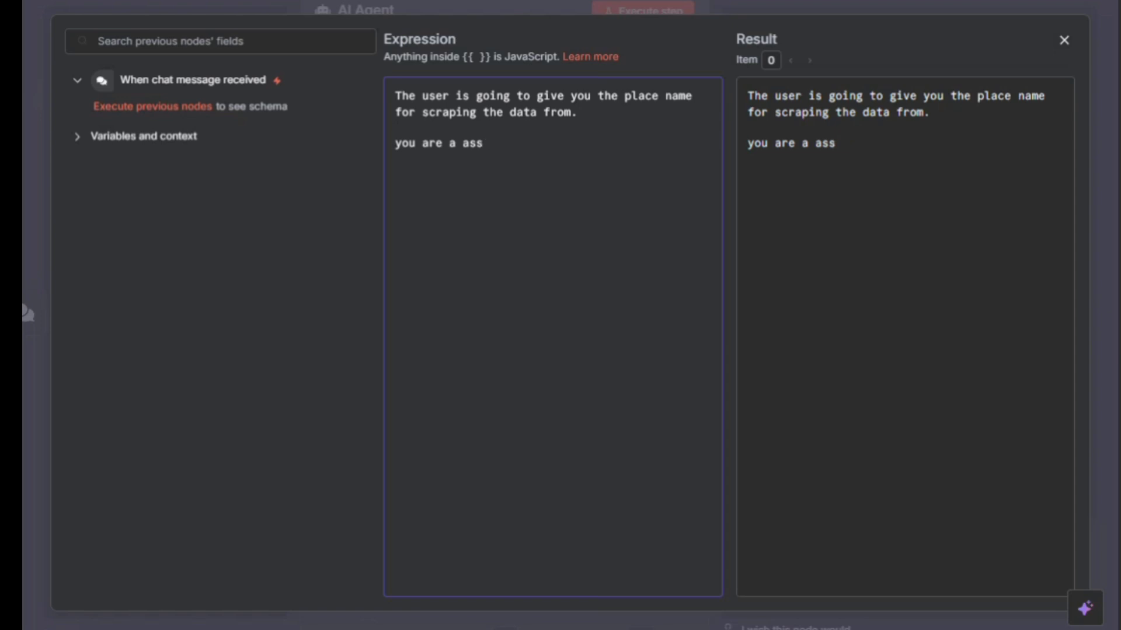
text(istant is onl)
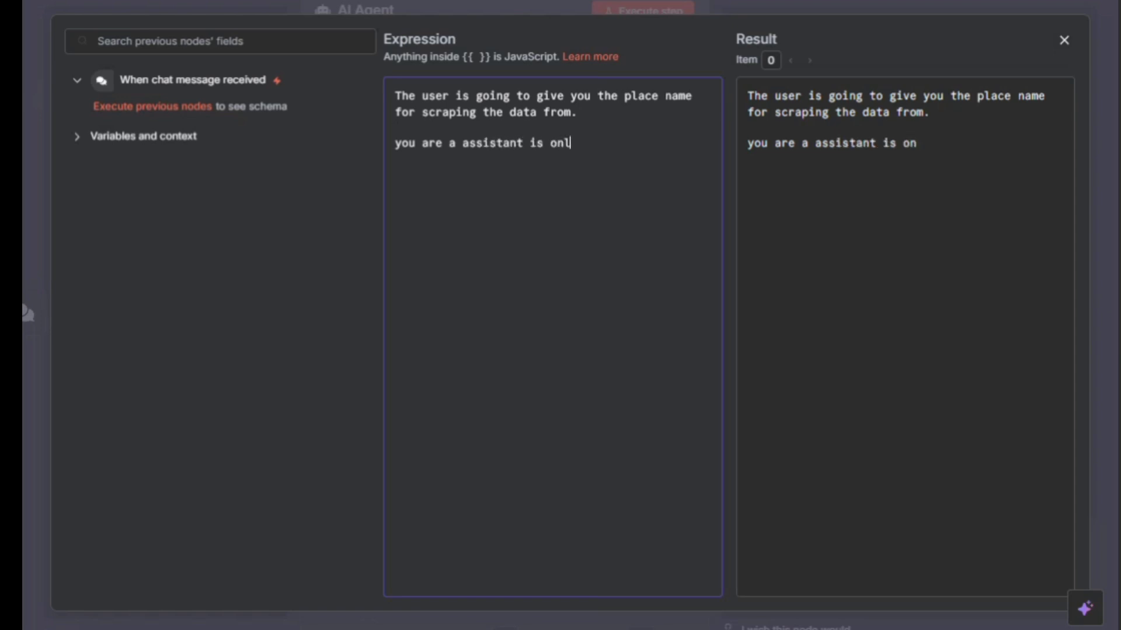
text(y responsi)
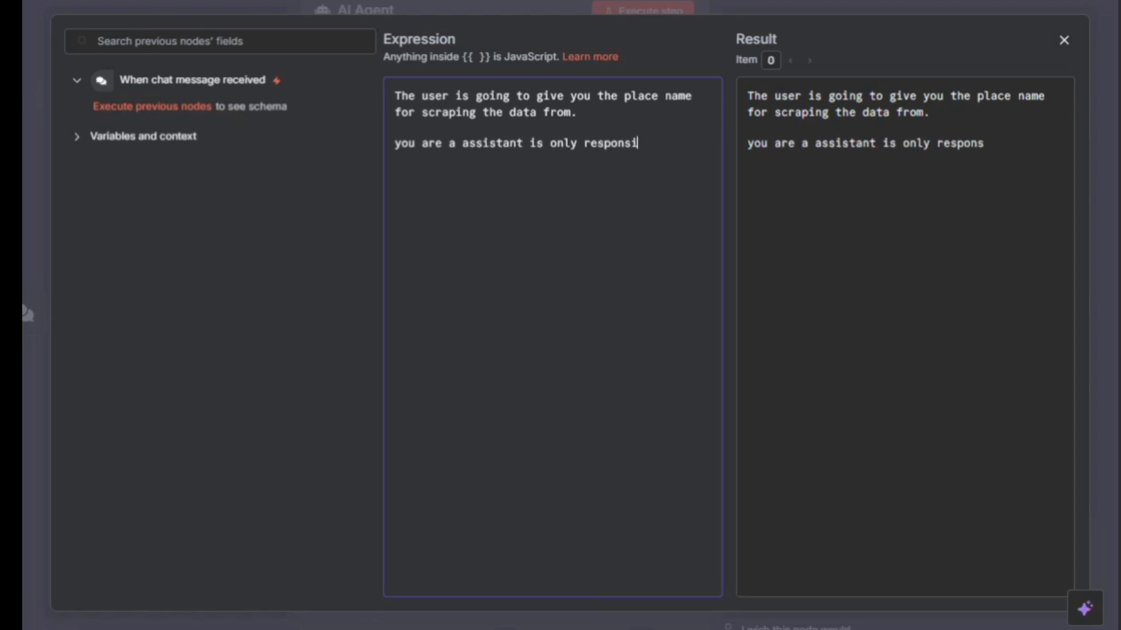
text(ble to reco)
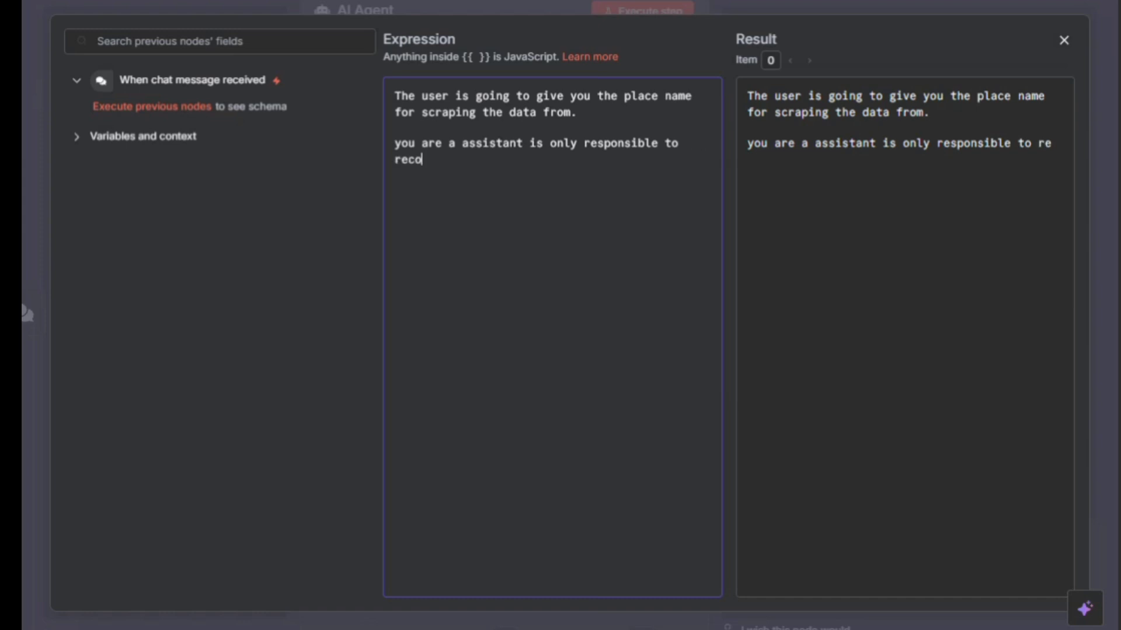
text(ngnize the )
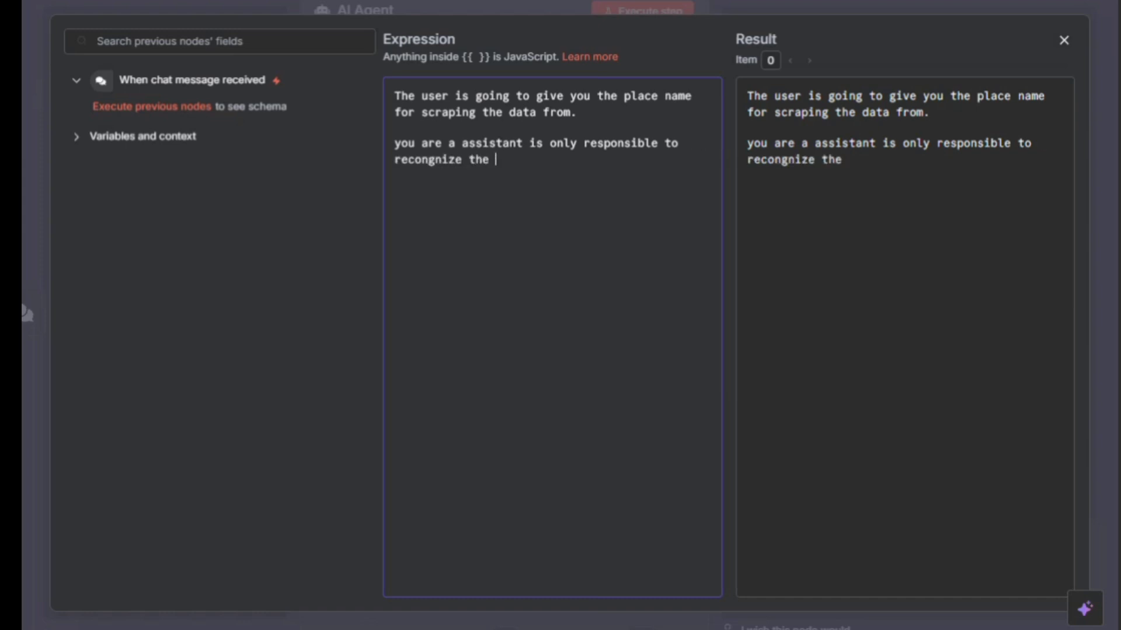
text(city from a)
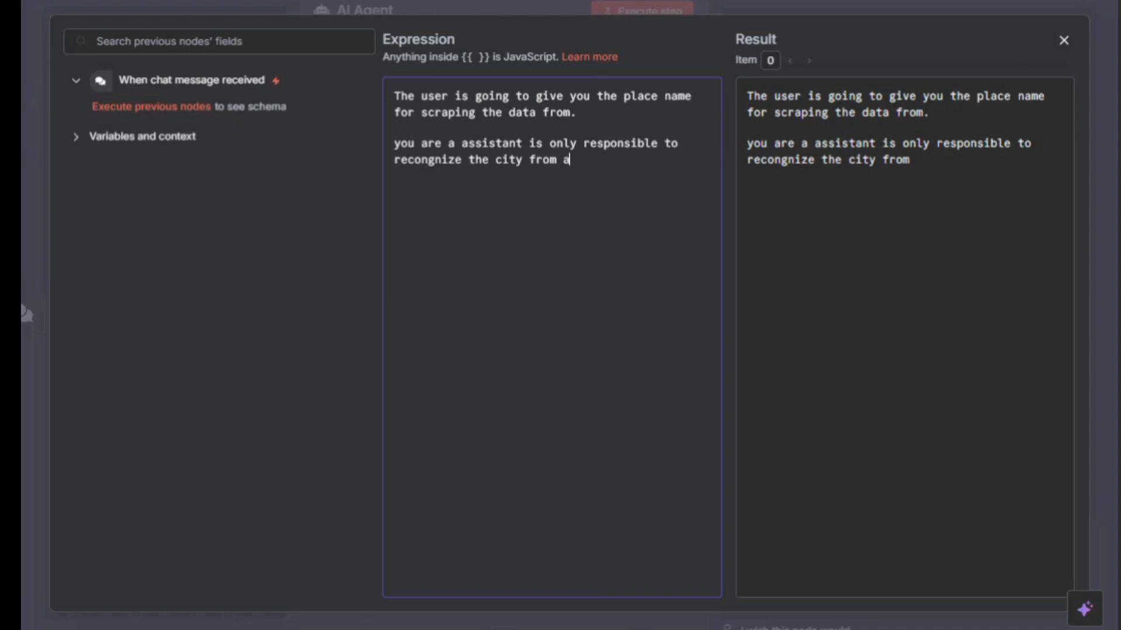
text(ll over th)
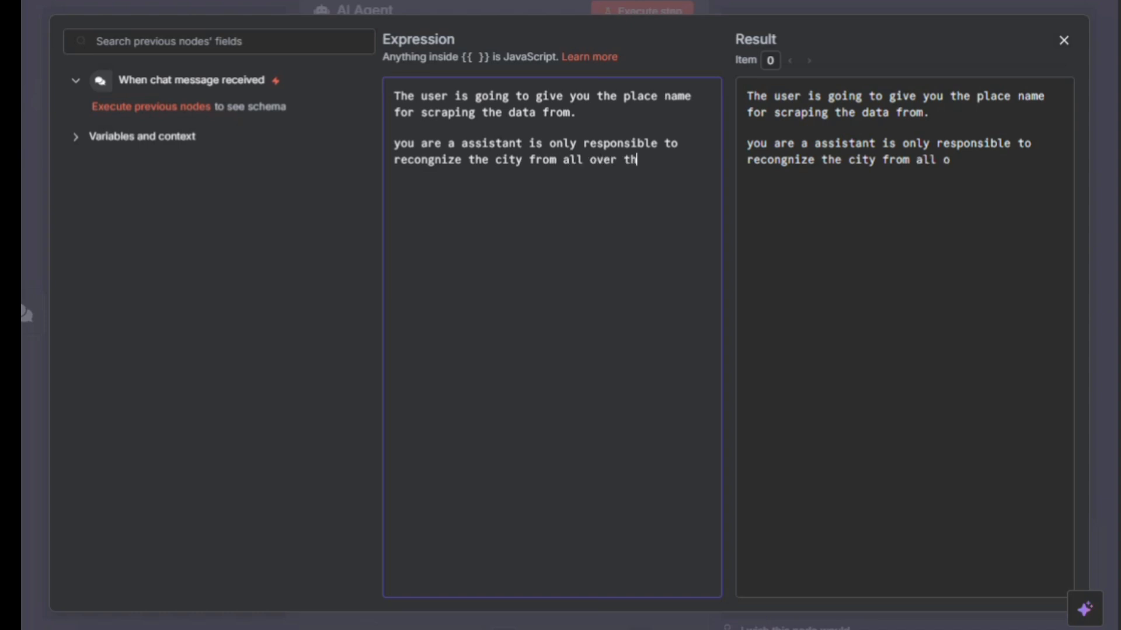
text(e us  )
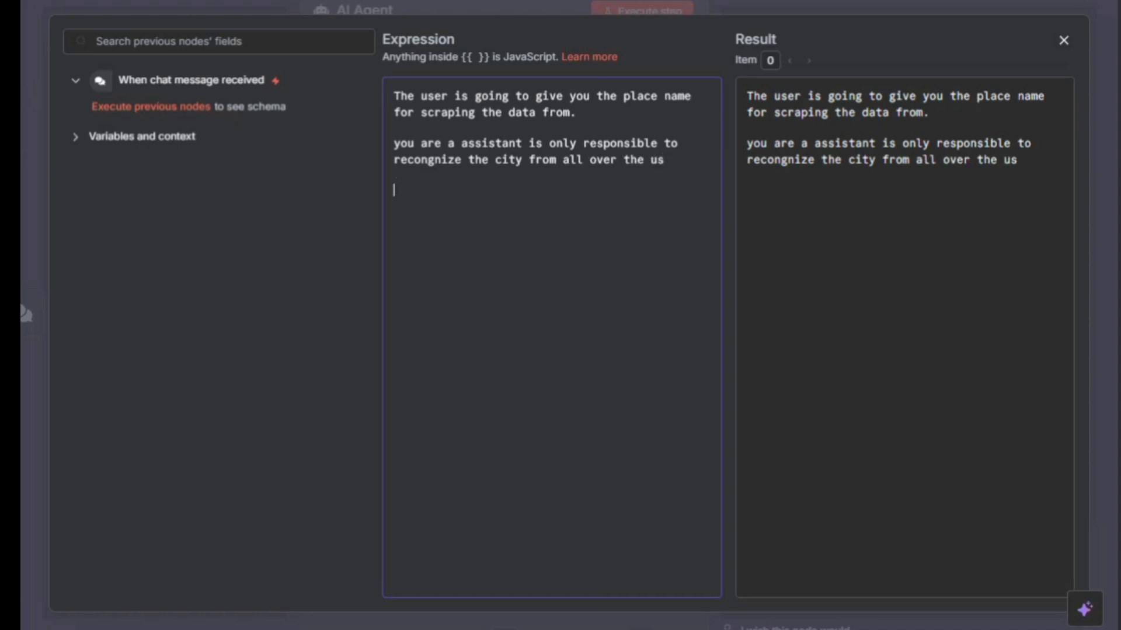
Add a third paragraph to the system message: "you will go to realor.com website and see the correct format".
text(you will go )
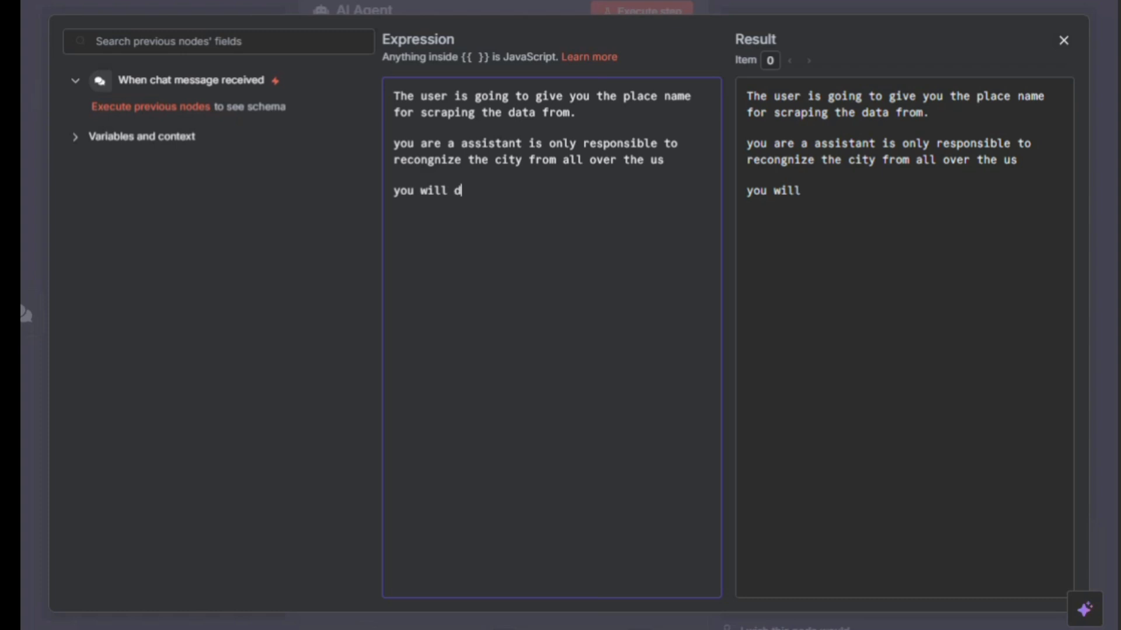
text(to real)
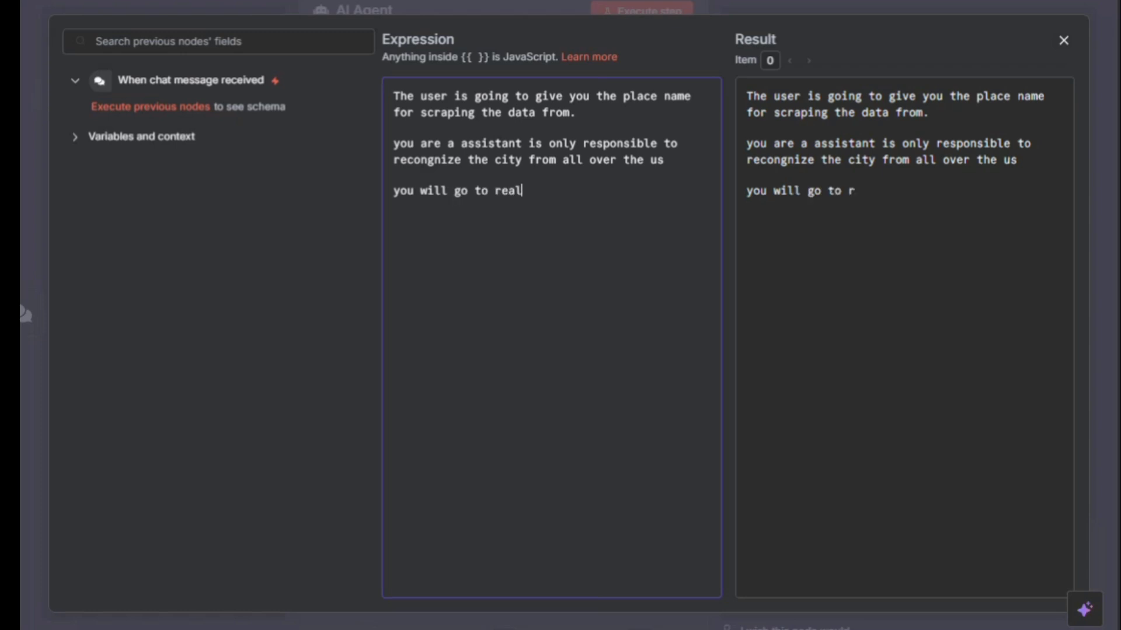
text(or.com )
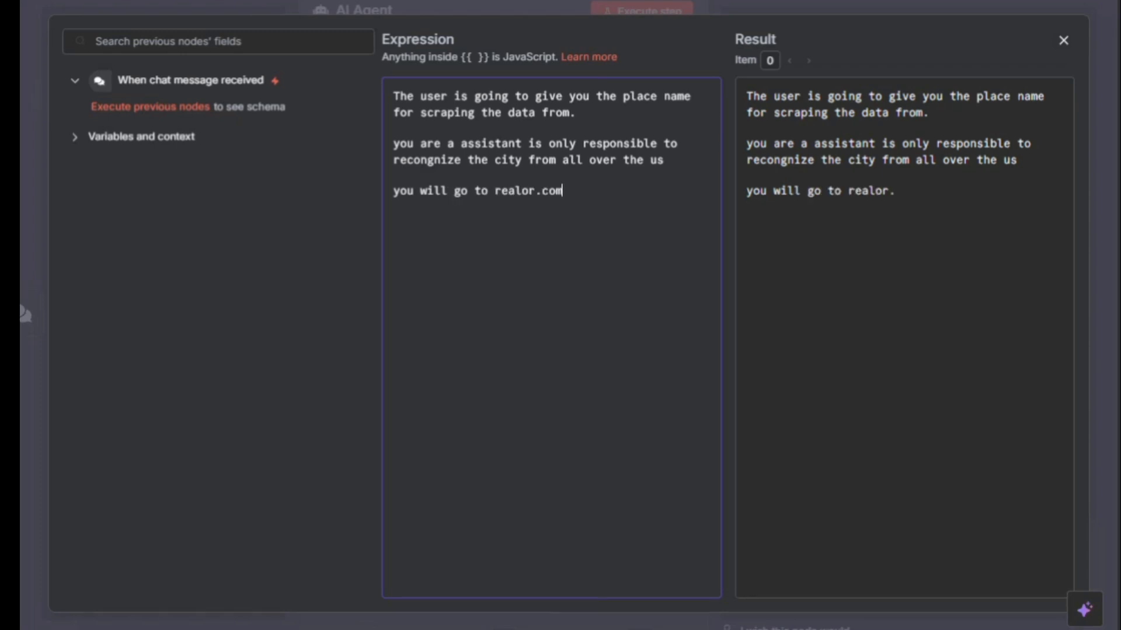
text(website)
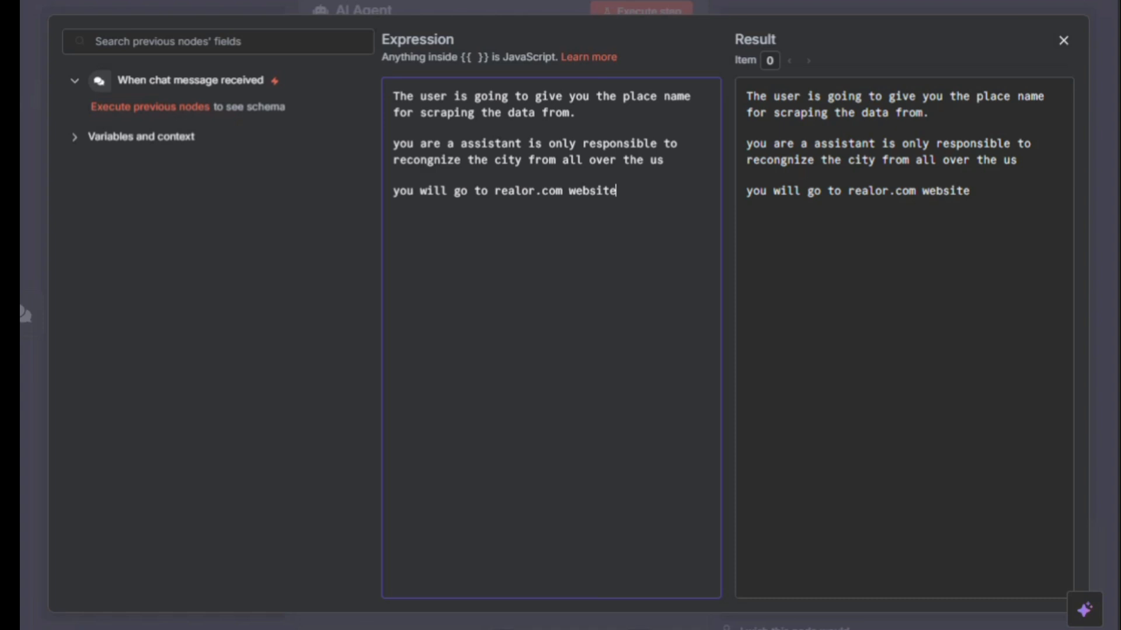
text( and see t)
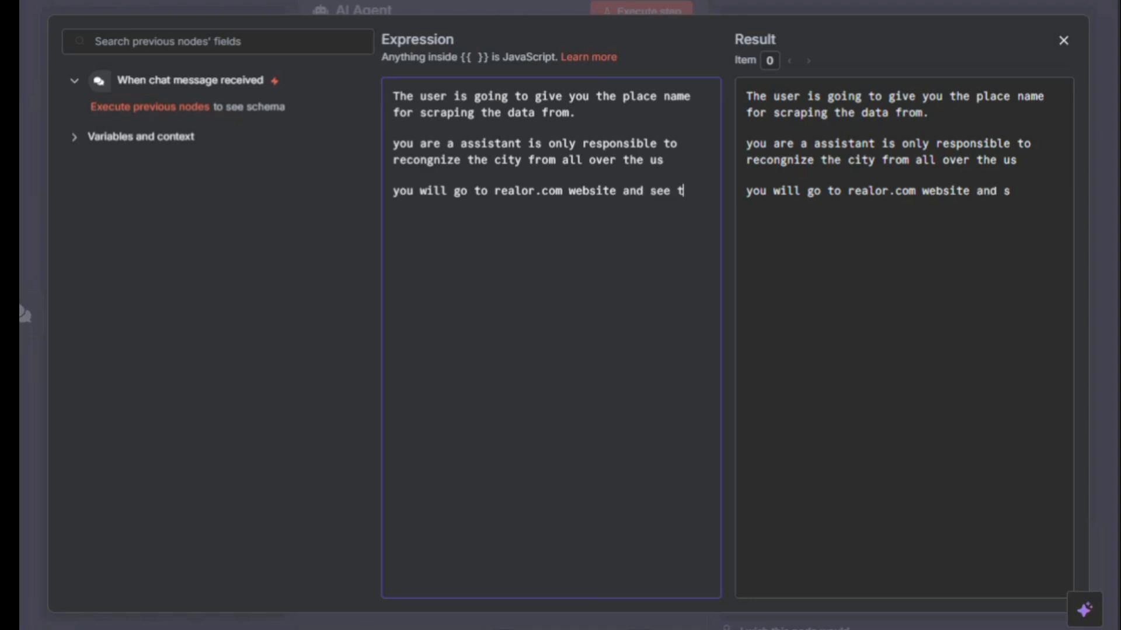
text(he correct )
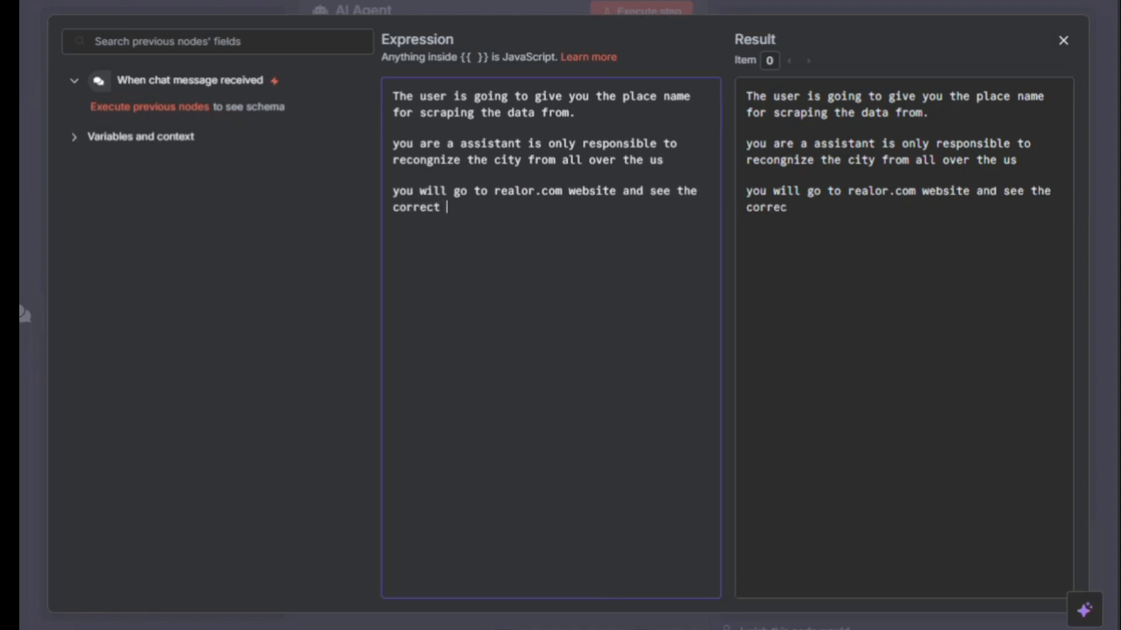
text(format)
key(BackSpace)
key(BackSpace)
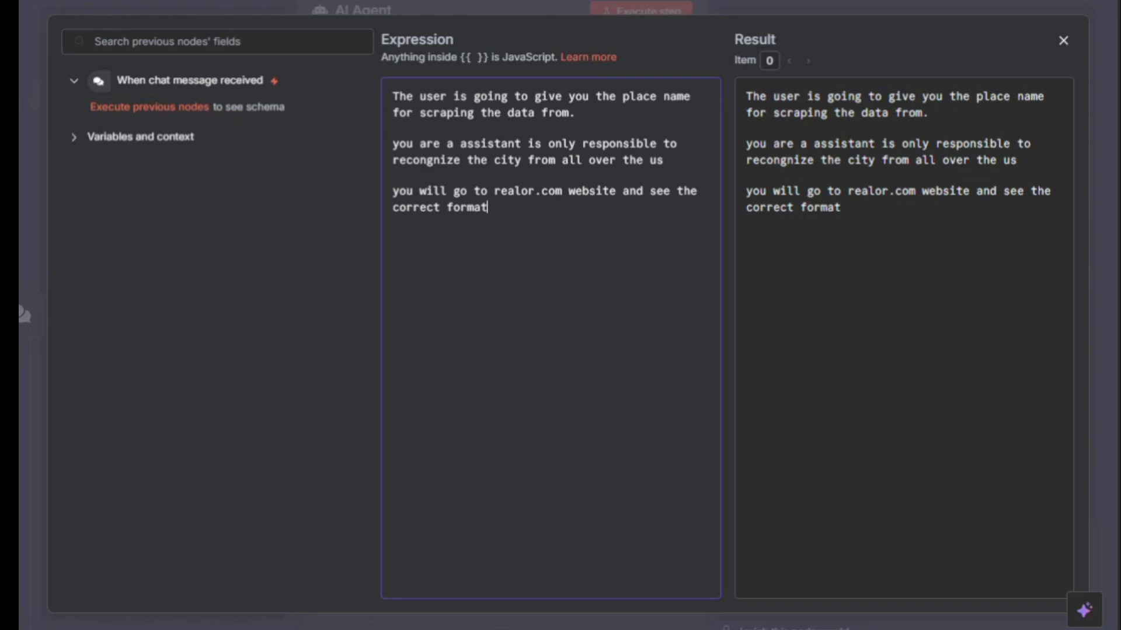
Add the final system message paragraph "then you will send the complete link as output" and return to the workflow canvas.
text(then w)
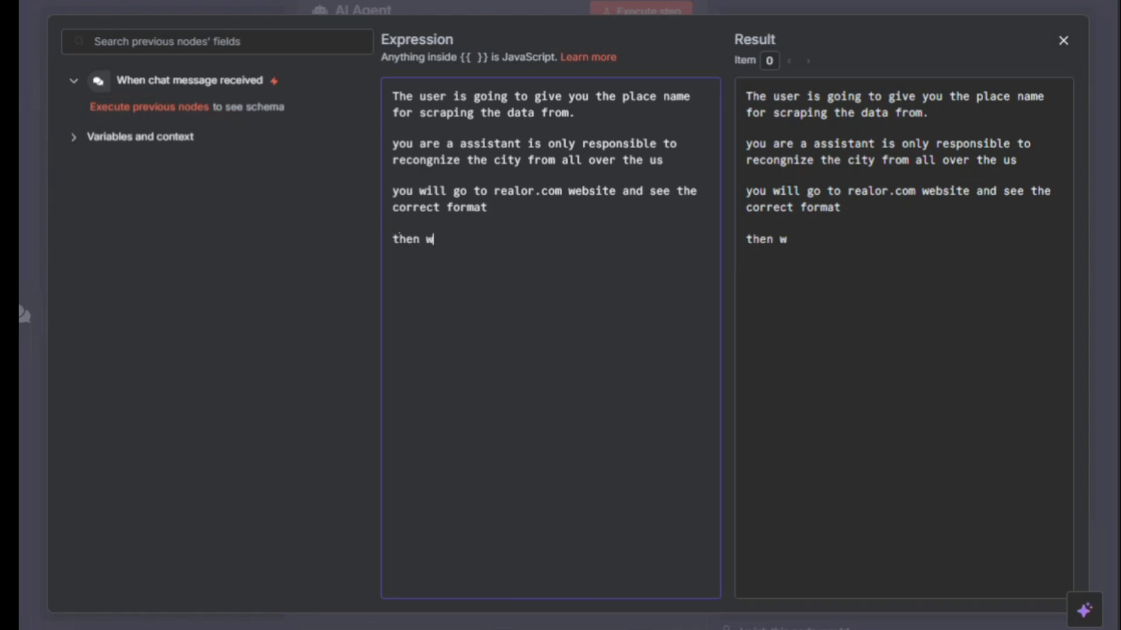
key(BackSpace)
text(you will)
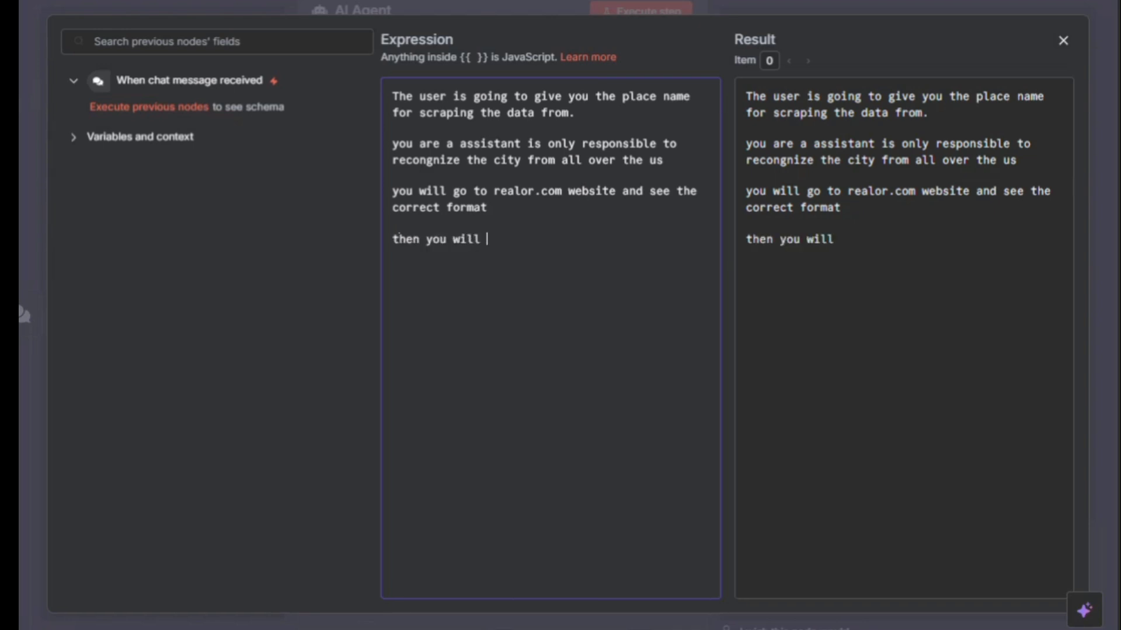
text( send the)
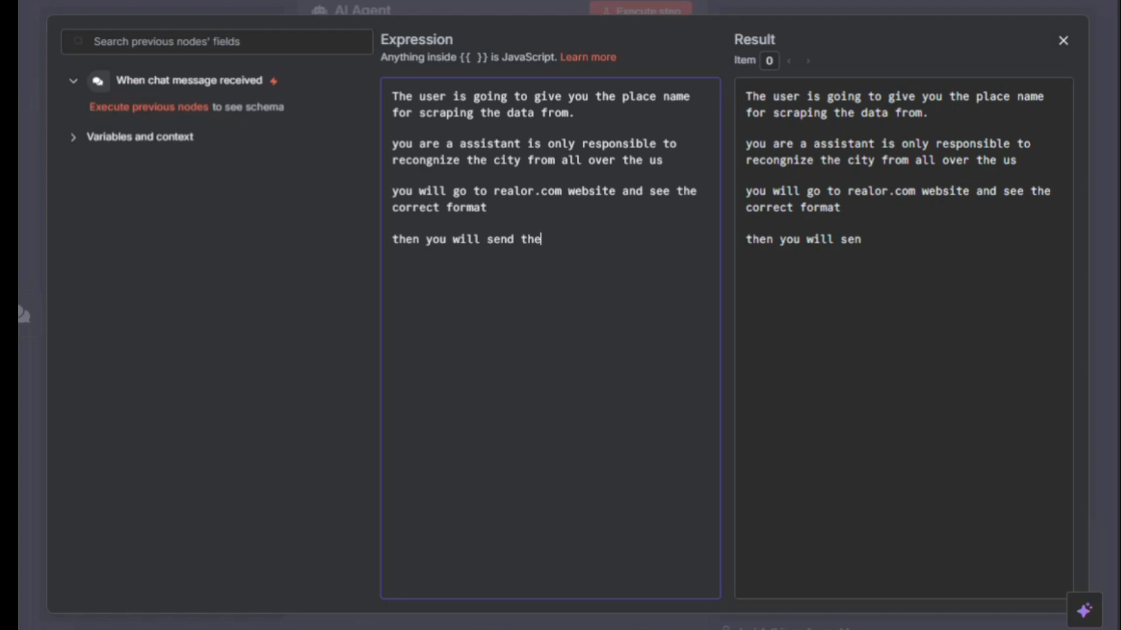
text( comp)
text(l)
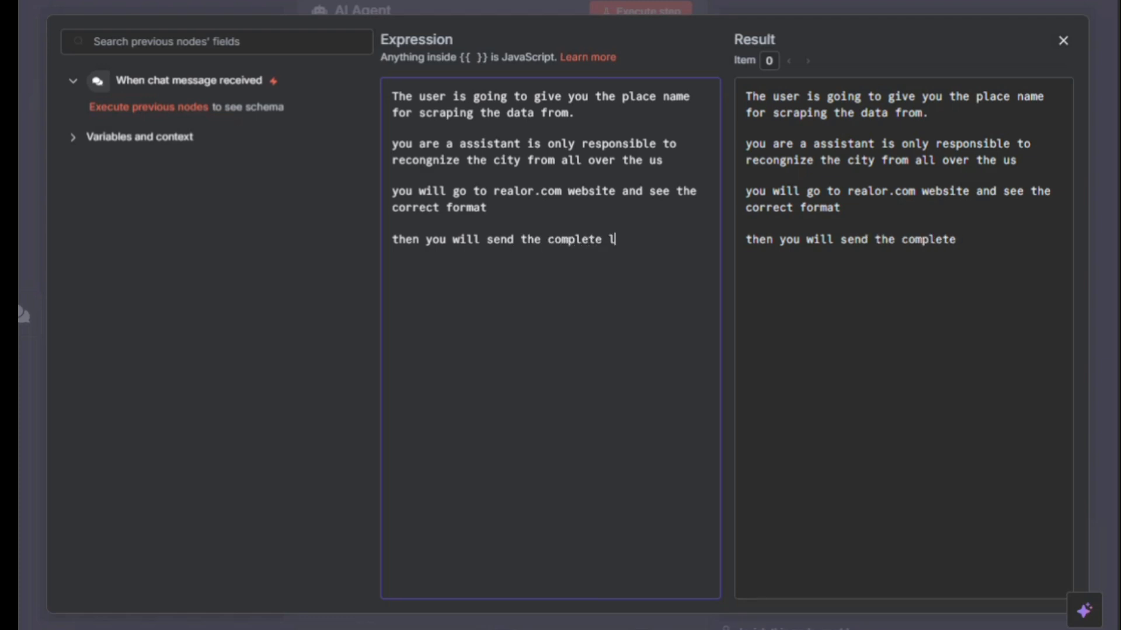
text(inke tto)
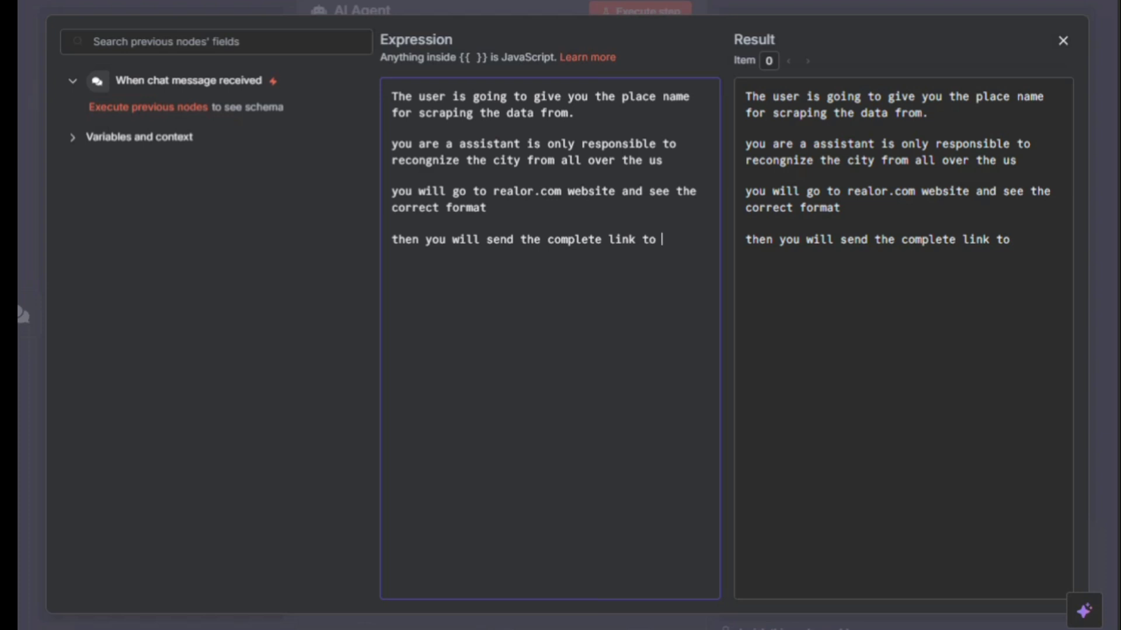
key(BackSpace)
key(BackSpace)
text(as putput)
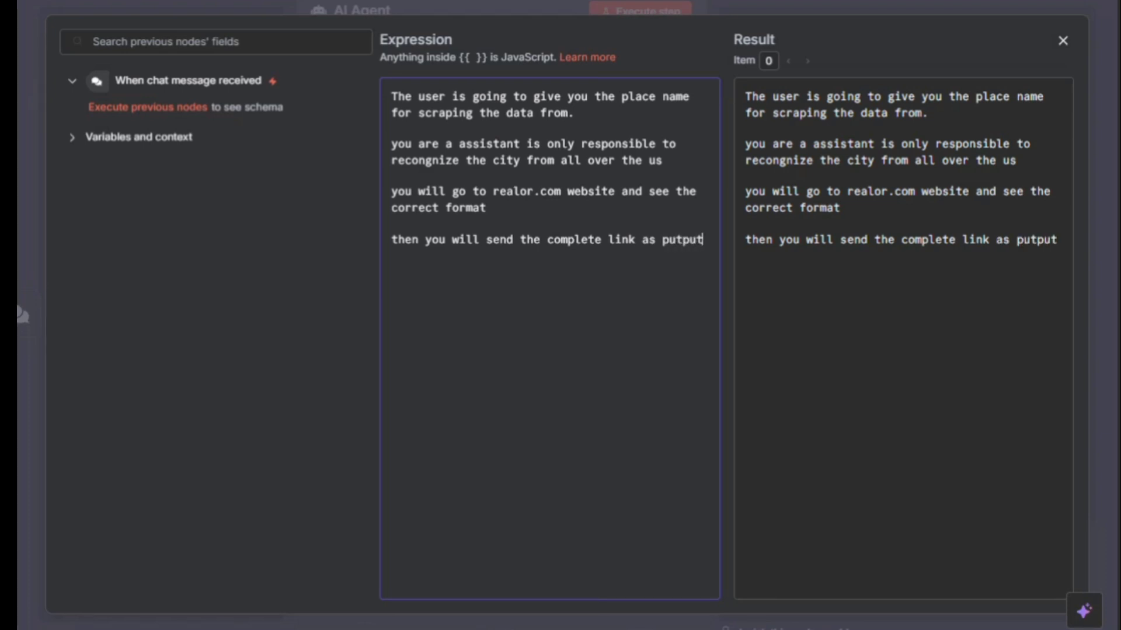
key(BackSpace)
text(o)
key(Escape)
key(Escape)
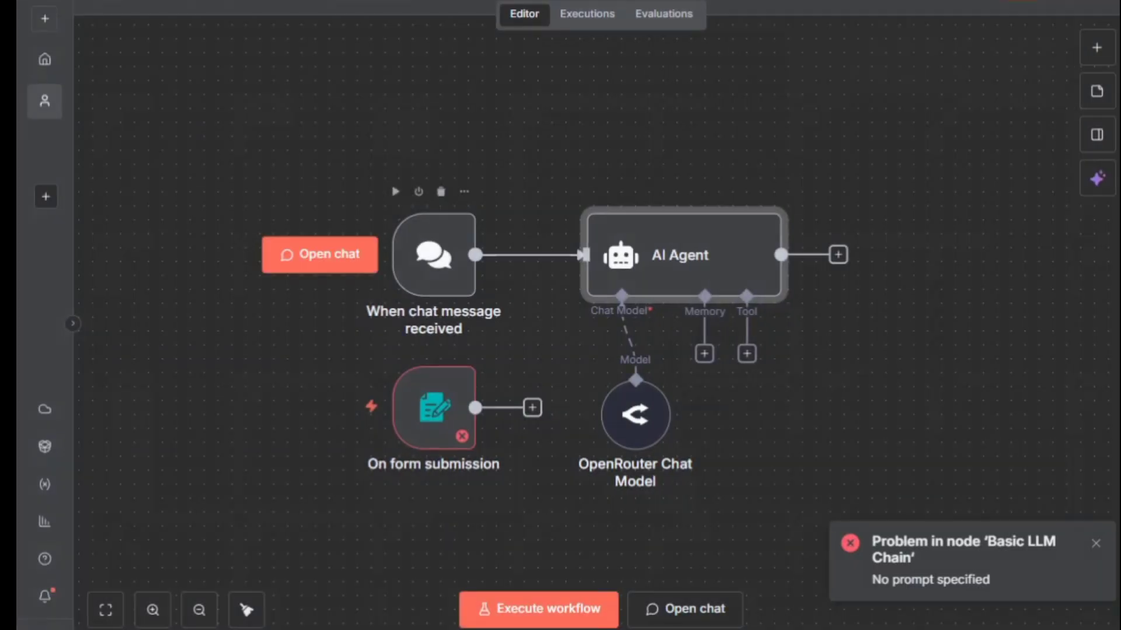
Open the workflow chat and send the message "miami" to test the AI Agent.
double_click(434, 255)
key(Escape)
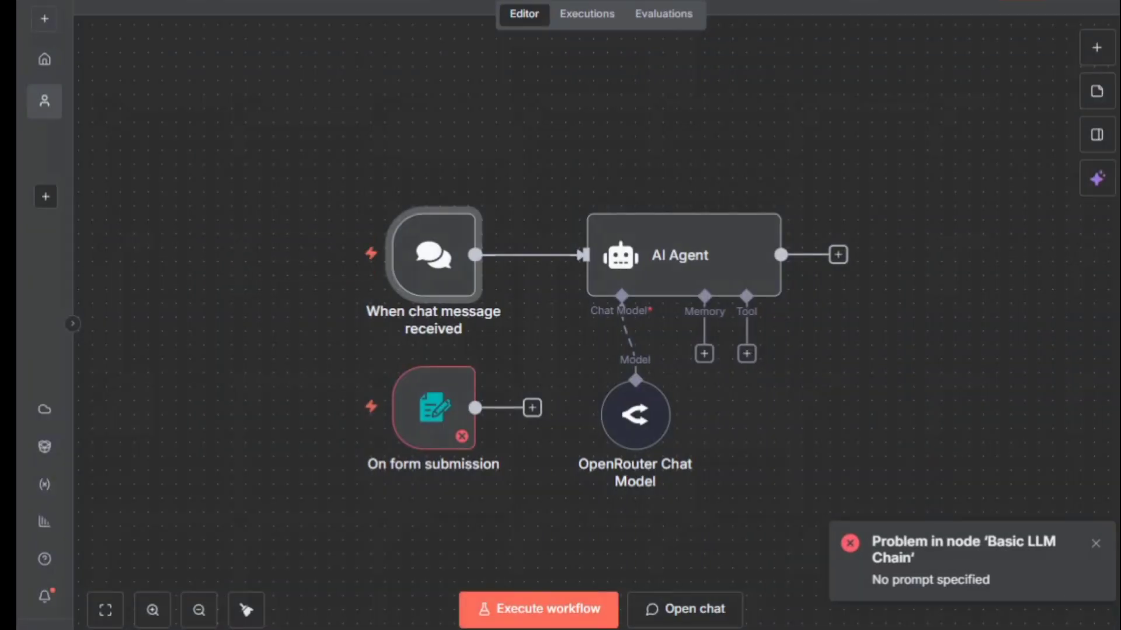
click(685, 609)
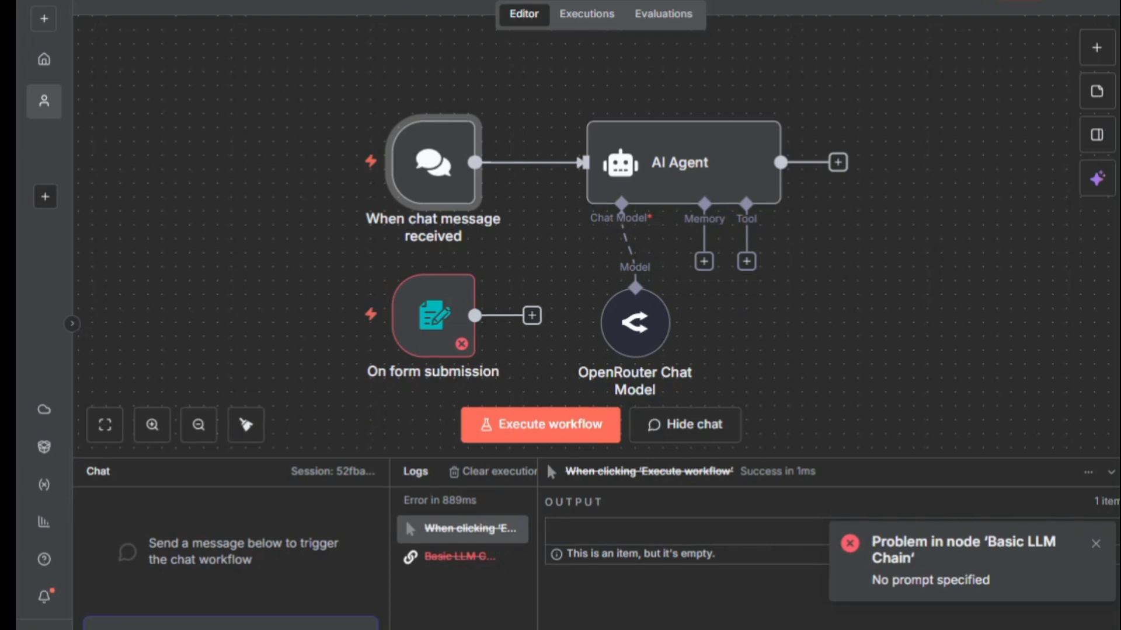
key(Return)
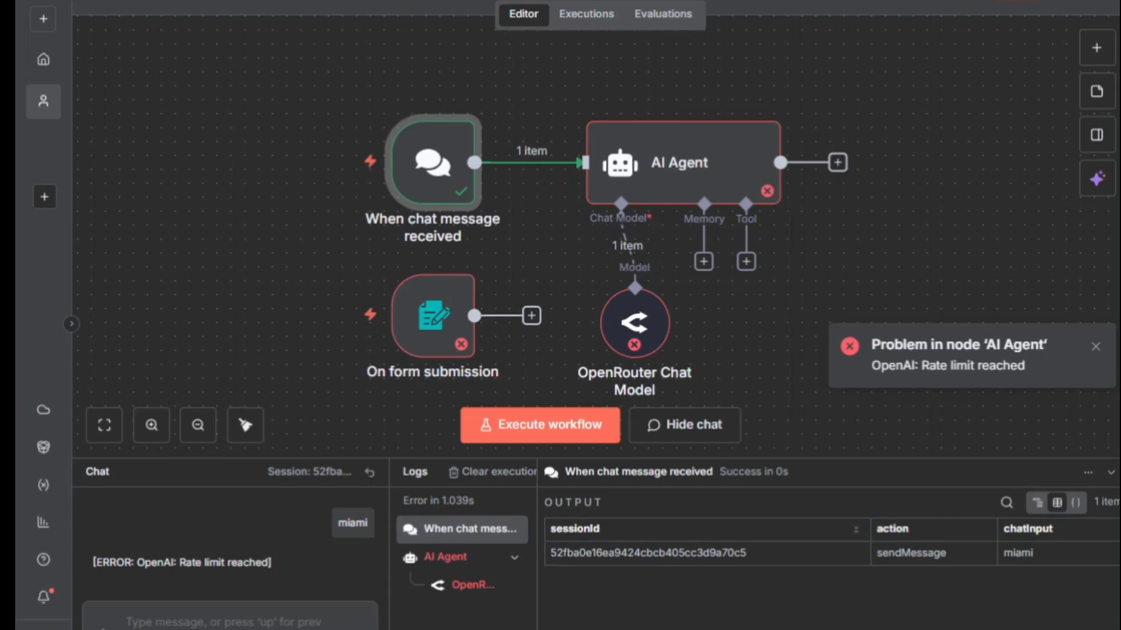
key(ctrl+minus)
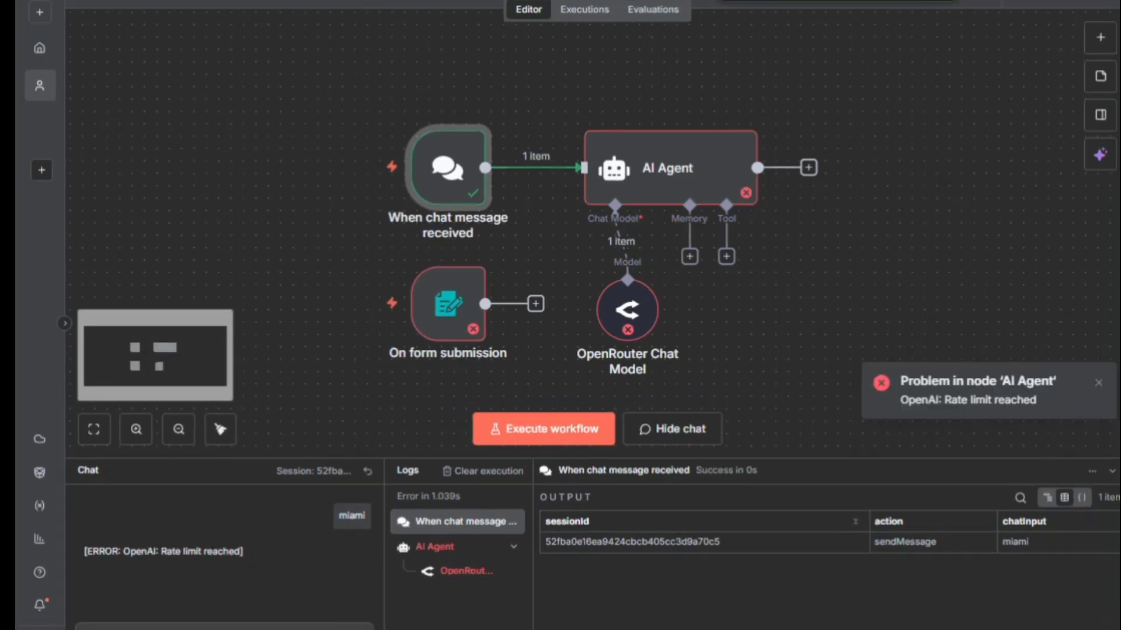
double_click(672, 166)
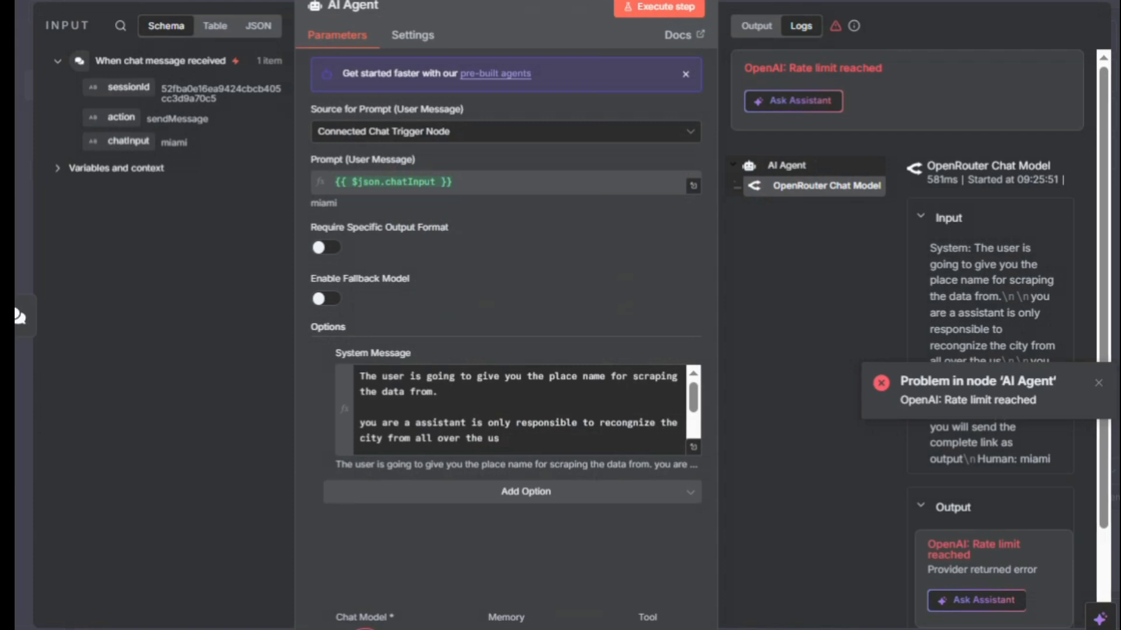
scroll(520, 409, down, 2)
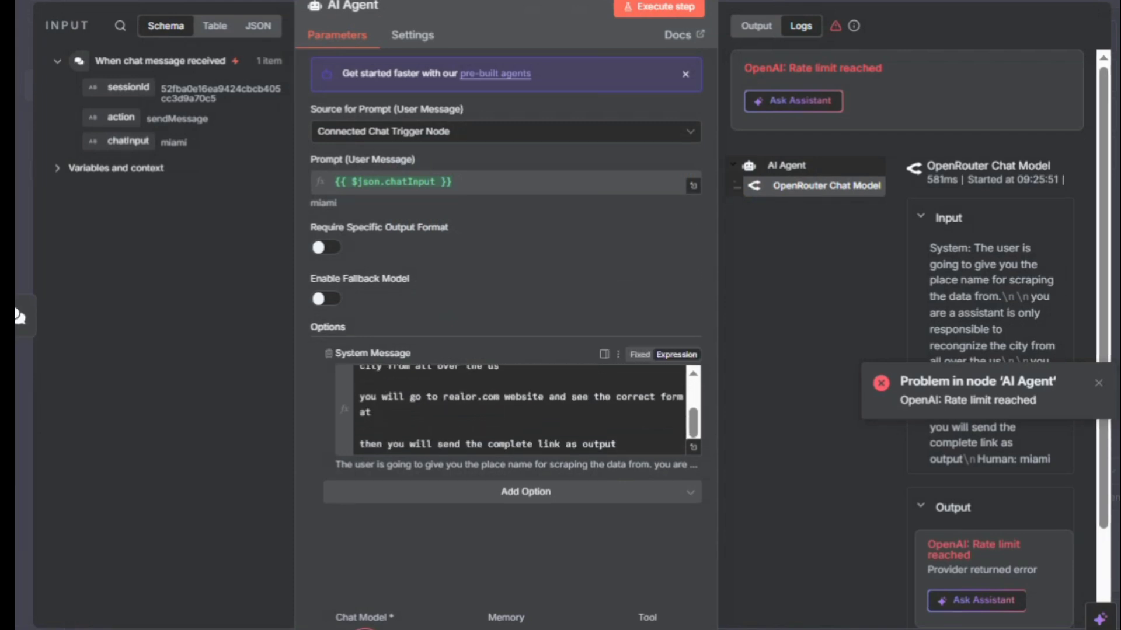
scroll(519, 409, up, 2)
click(364, 628)
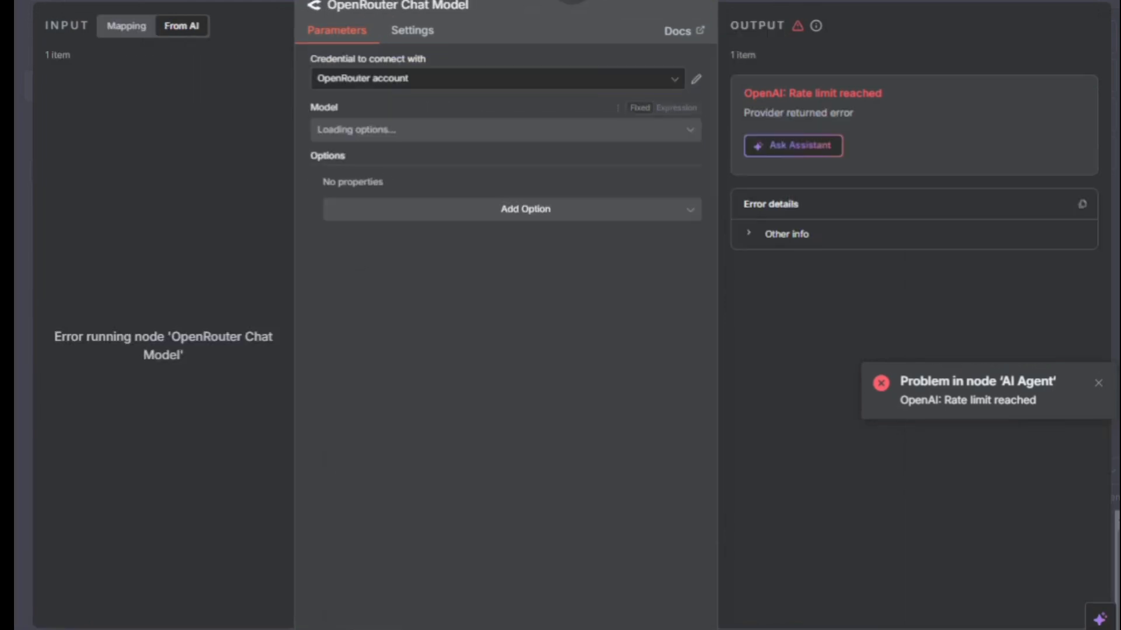
click(505, 130)
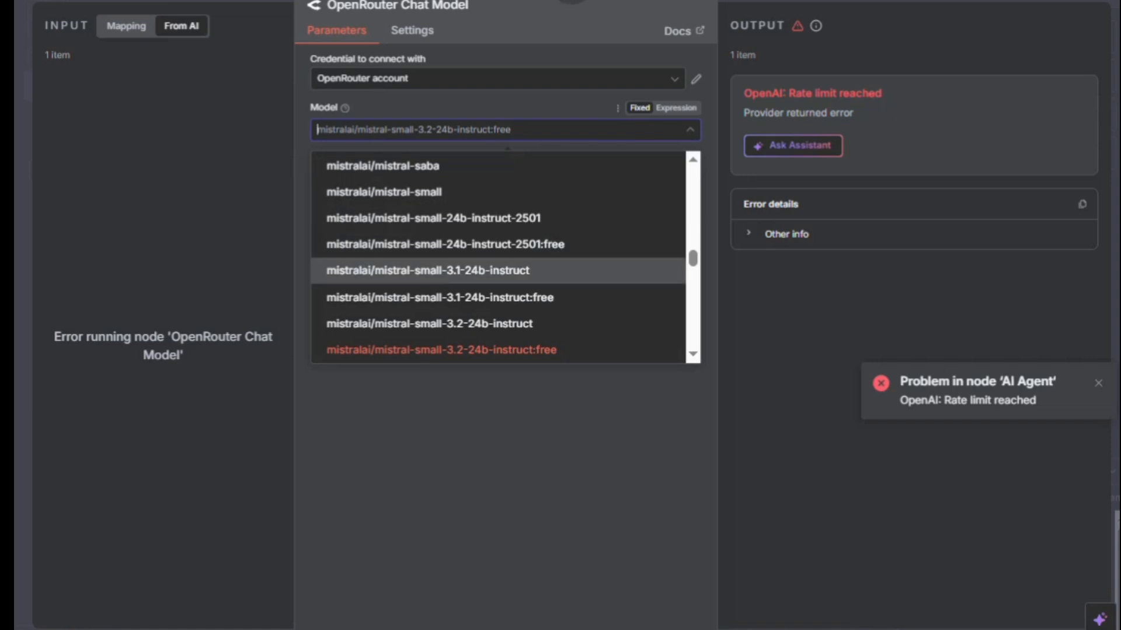
scroll(438, 245, up, 6)
scroll(438, 239, up, 10)
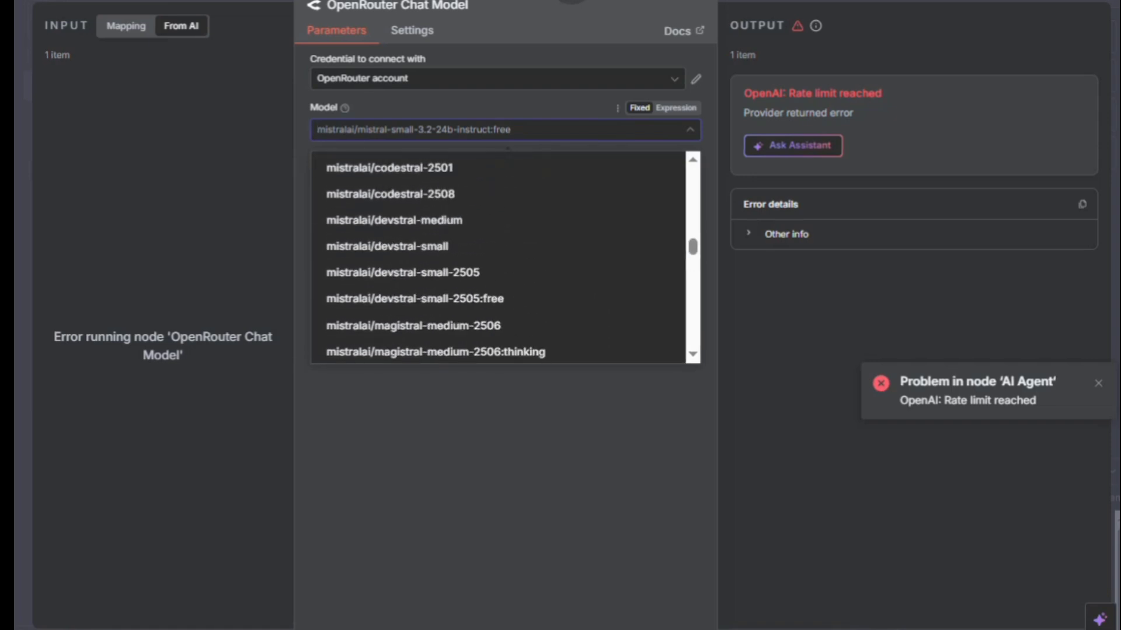
text(ope)
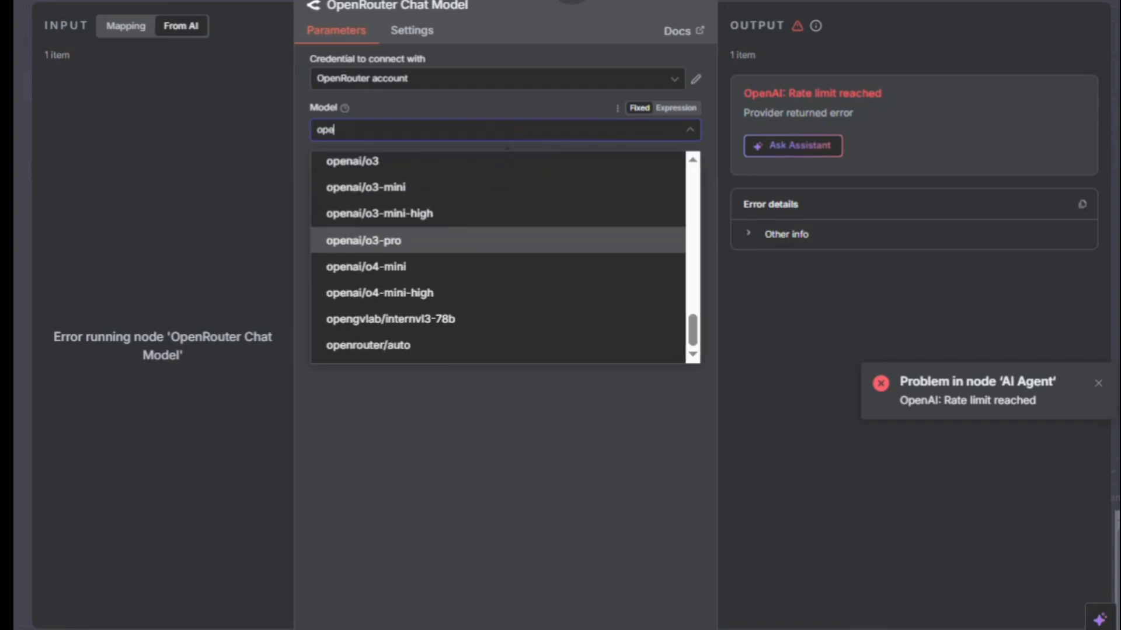
key(Escape)
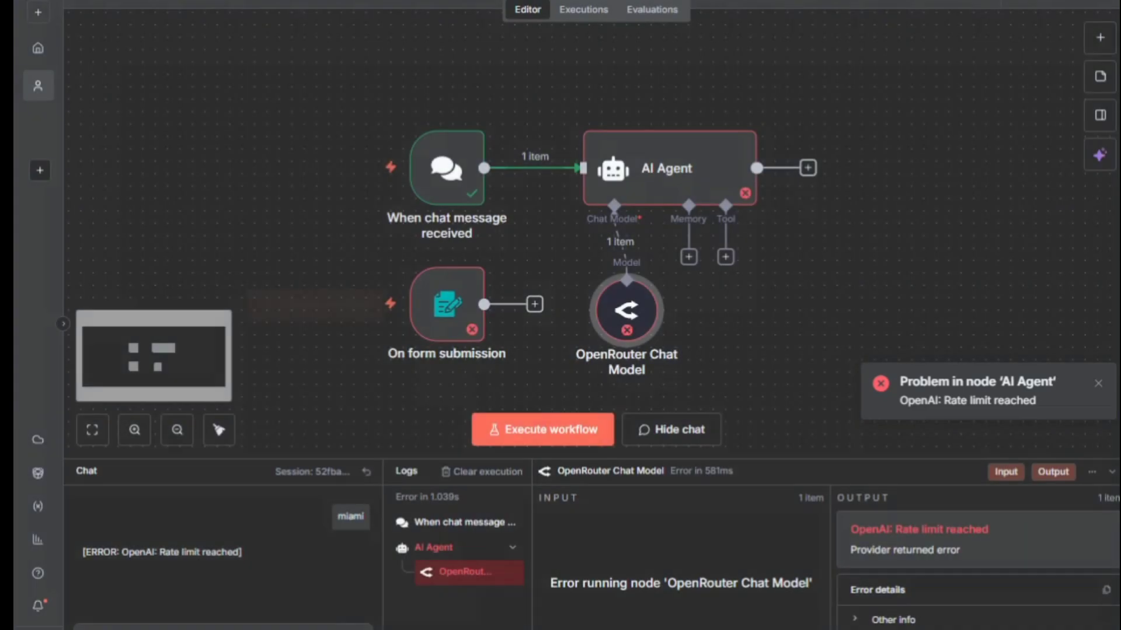
Delete the OpenRouter Chat Model node and attach an OpenAI Chat Model to the AI Agent in its place.
key(Delete)
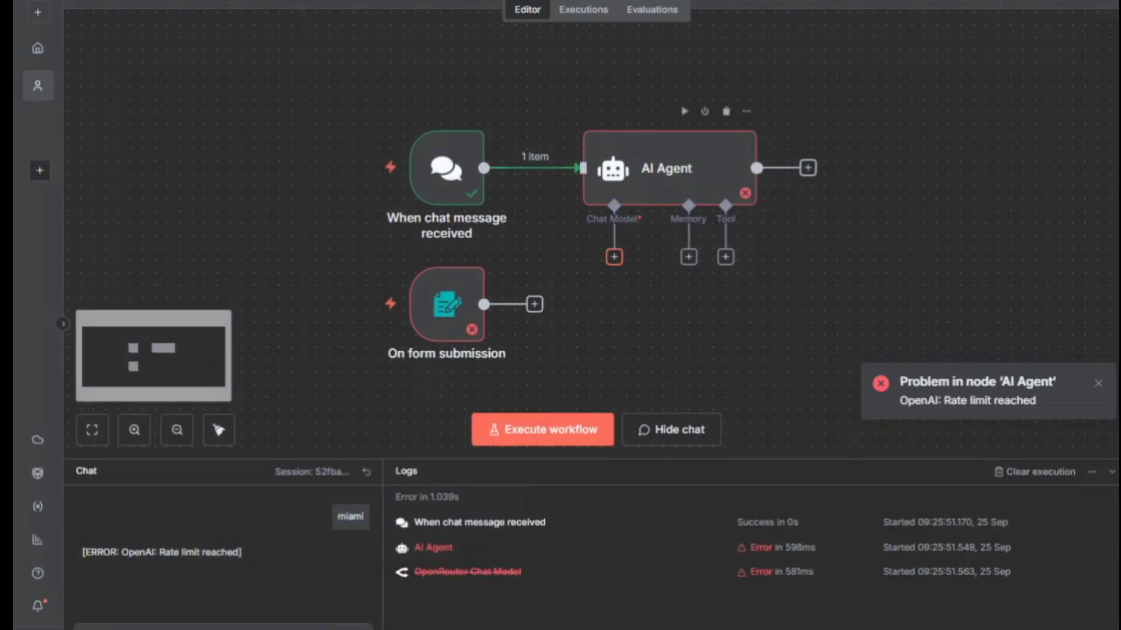
click(614, 257)
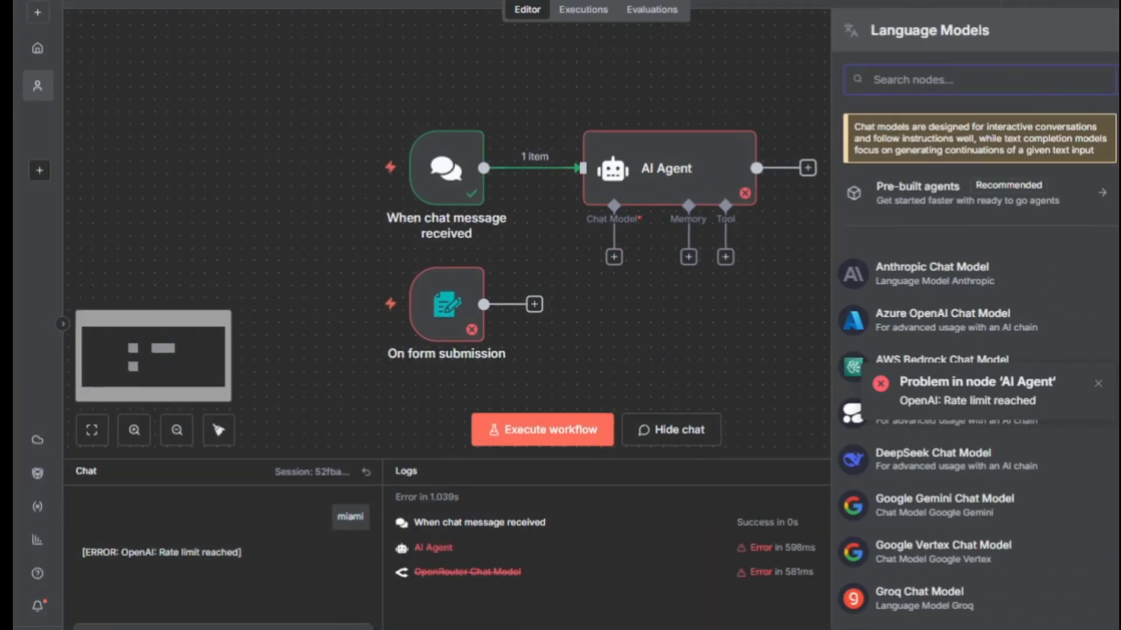
text(cha)
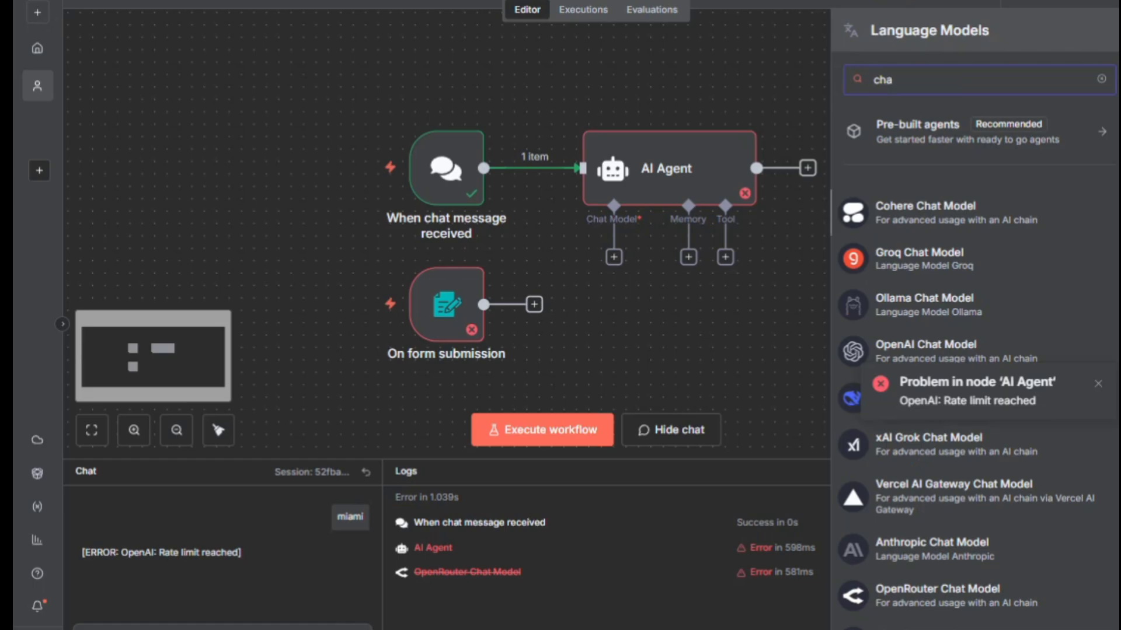
click(926, 351)
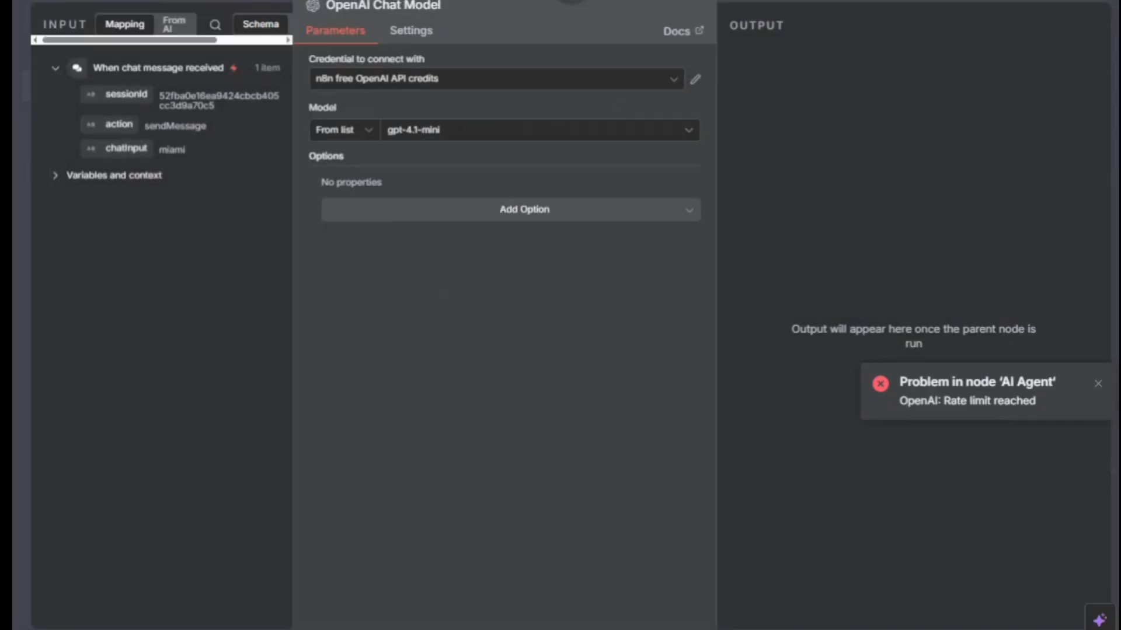
key(Escape)
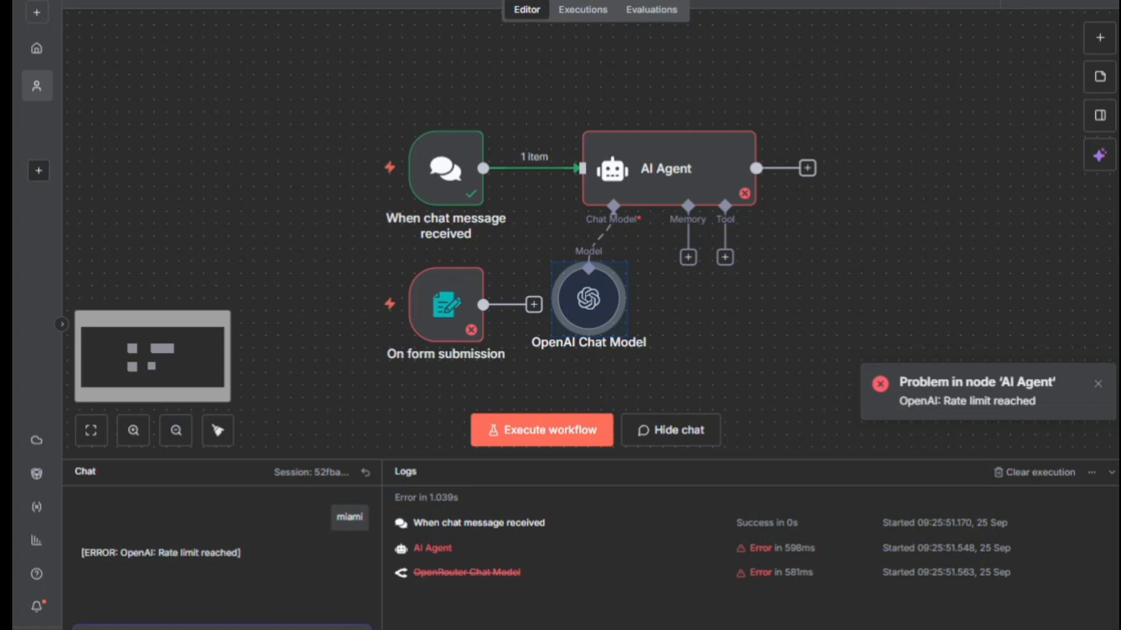
Send "miami" in the chat again to rerun the workflow, and inspect the link in the AI Agent's output.
key(Return)
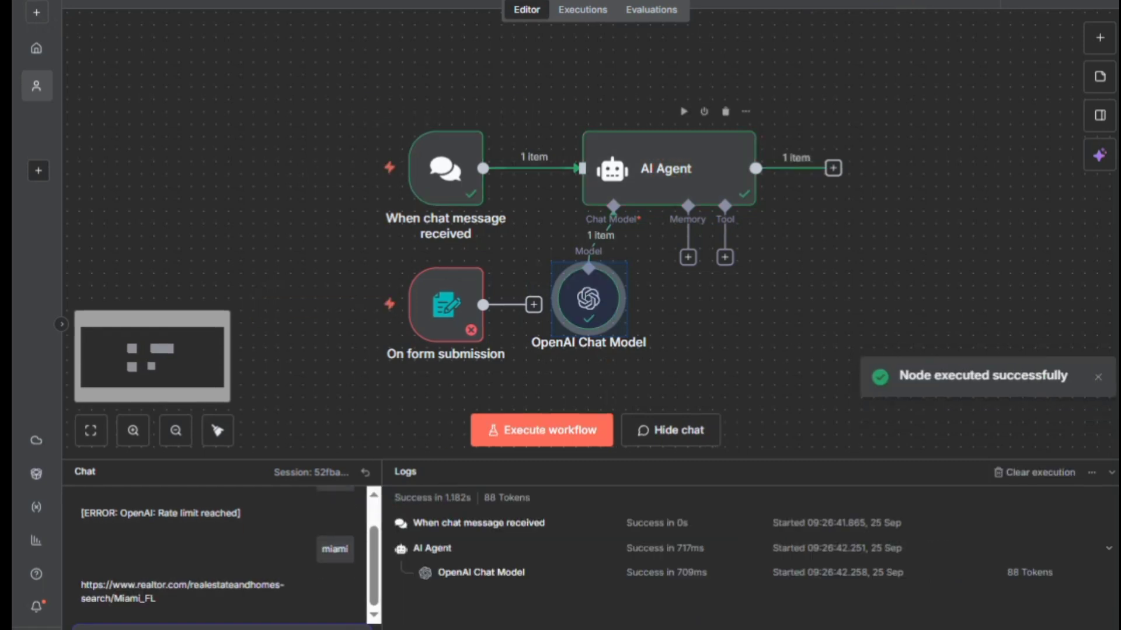
double_click(669, 168)
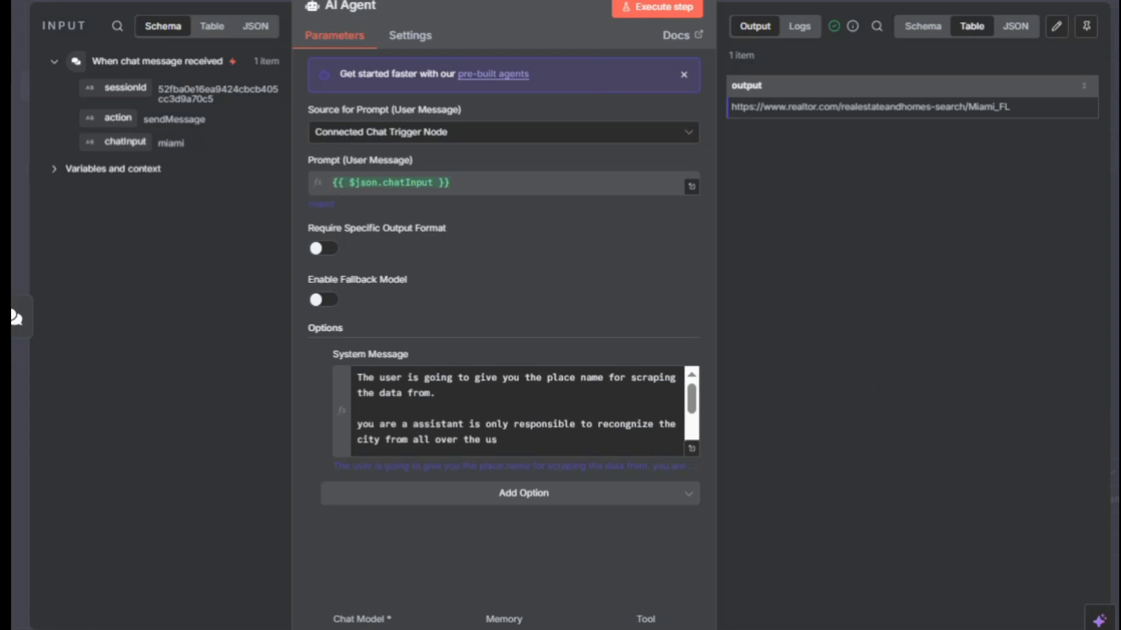
drag(732, 106, 1011, 107)
key(Escape)
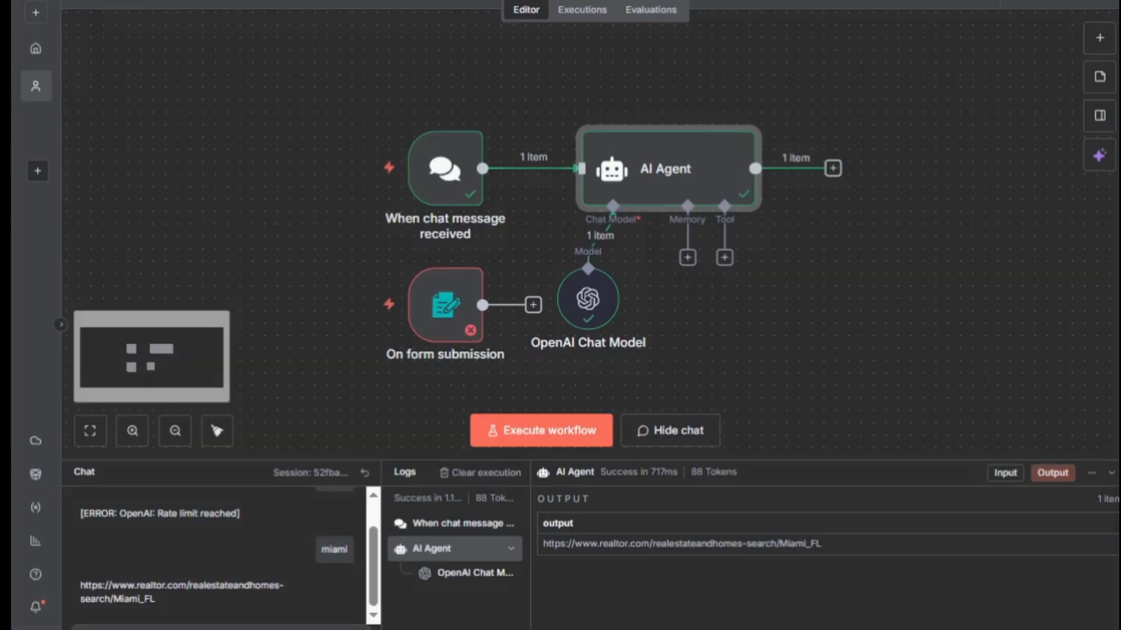
Add an HTTP Request node after the AI Agent and set its method to POST.
scroll(415, 269, right, 5)
click(684, 195)
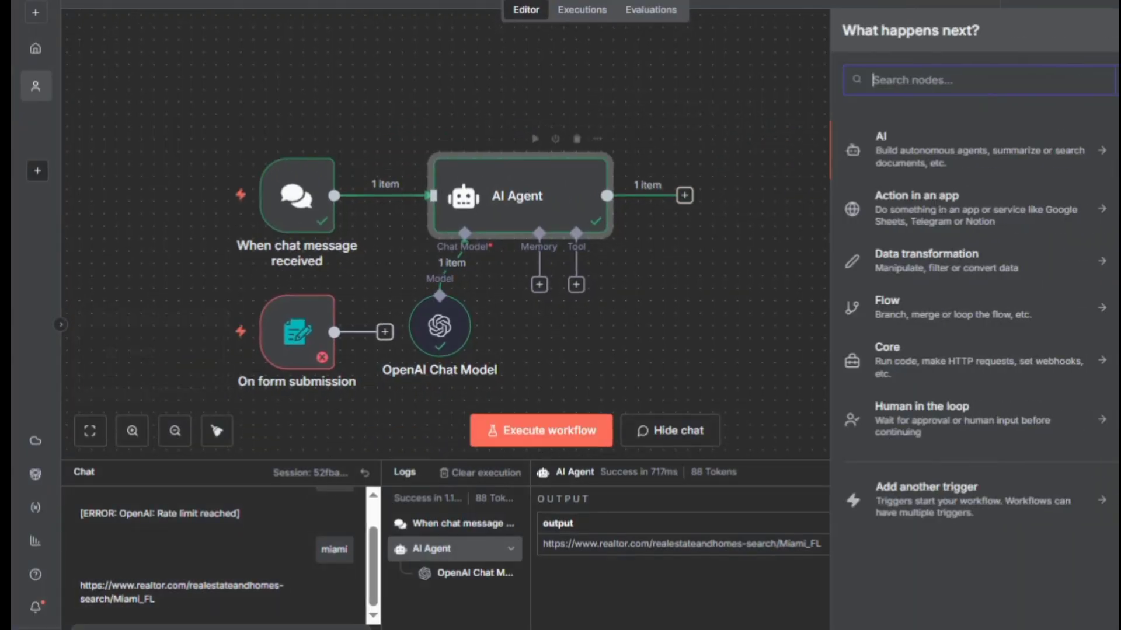
text(http)
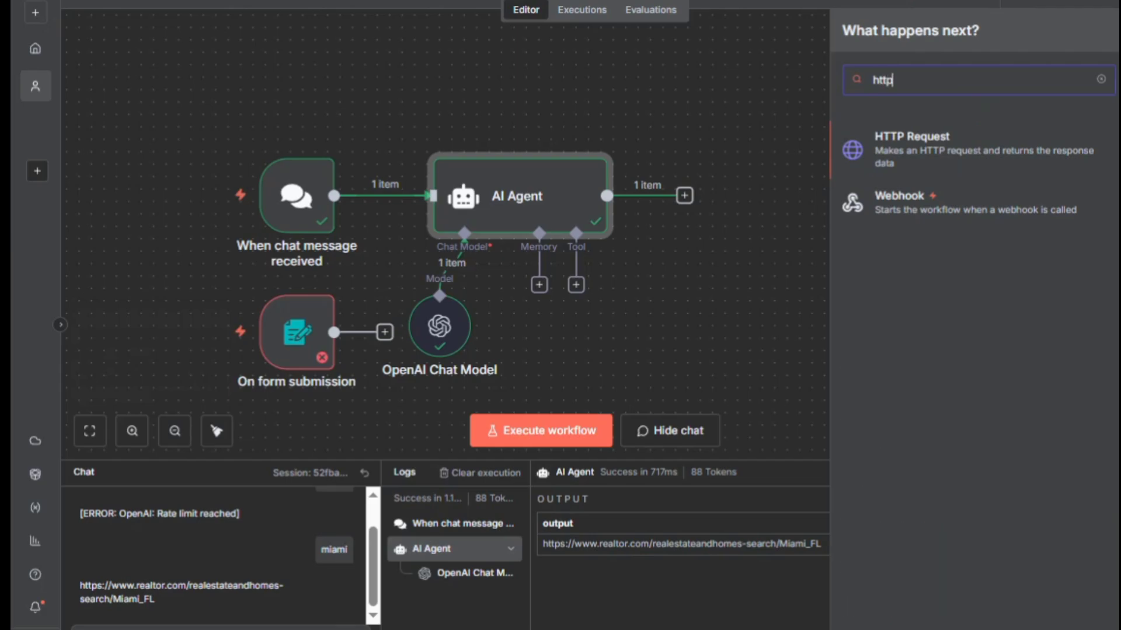
key(Return)
click(642, 159)
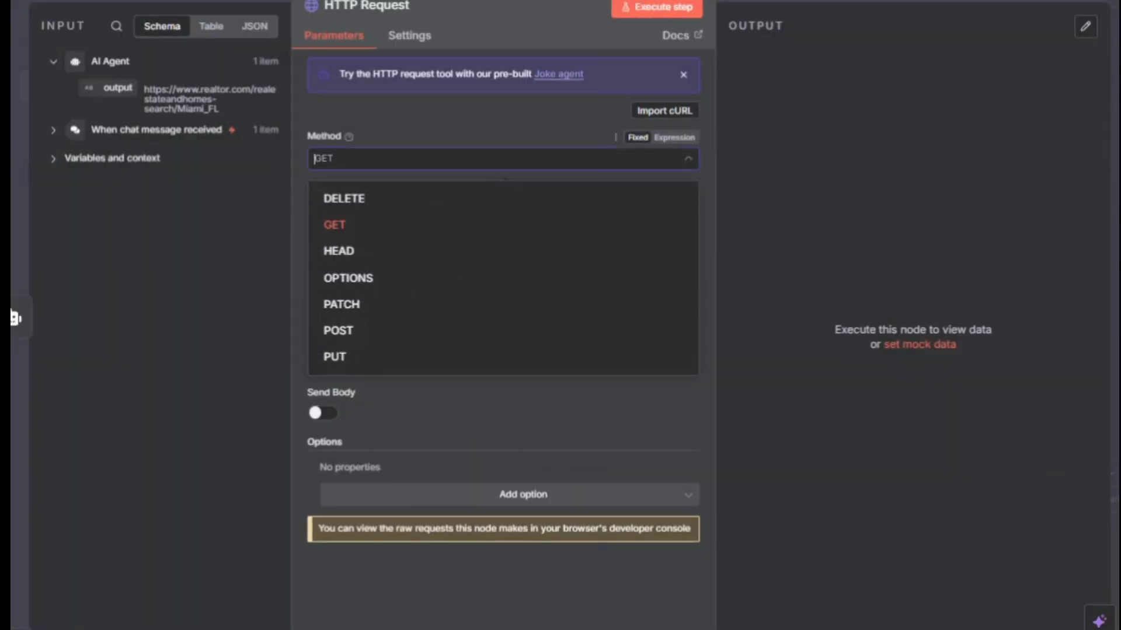
key(Return)
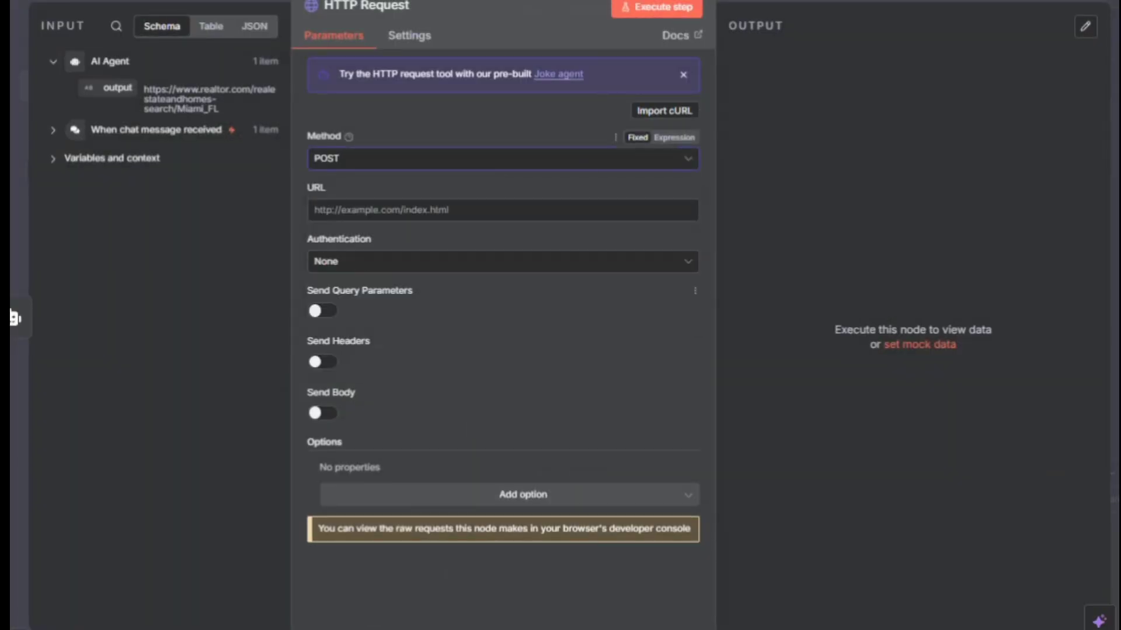
key(Tab)
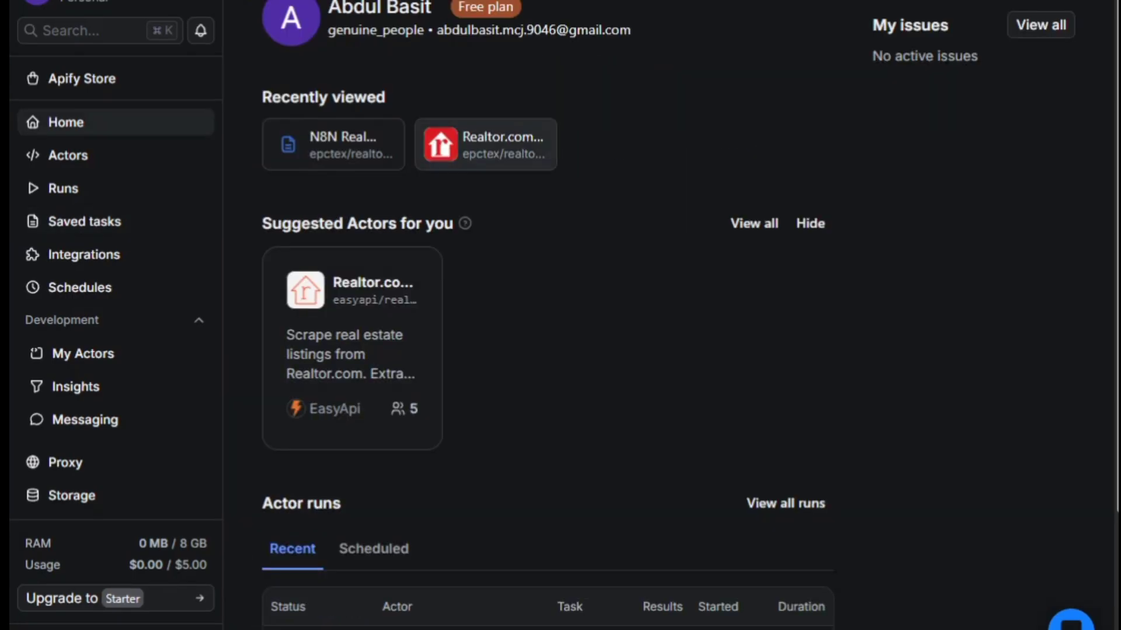
click(486, 144)
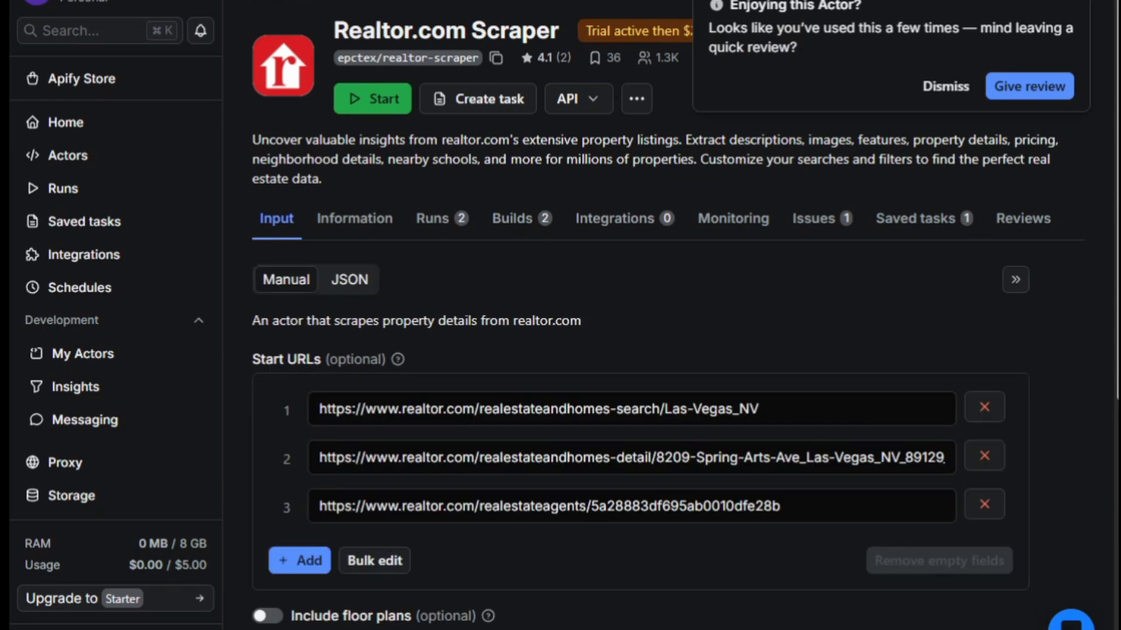
click(616, 218)
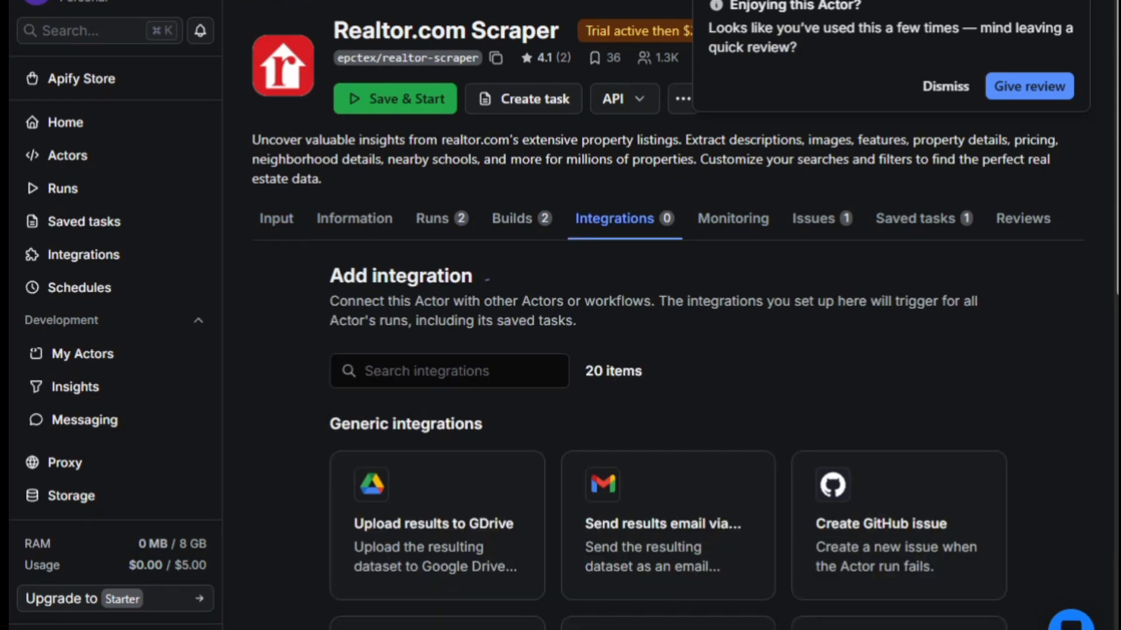
scroll(671, 351, down, 5)
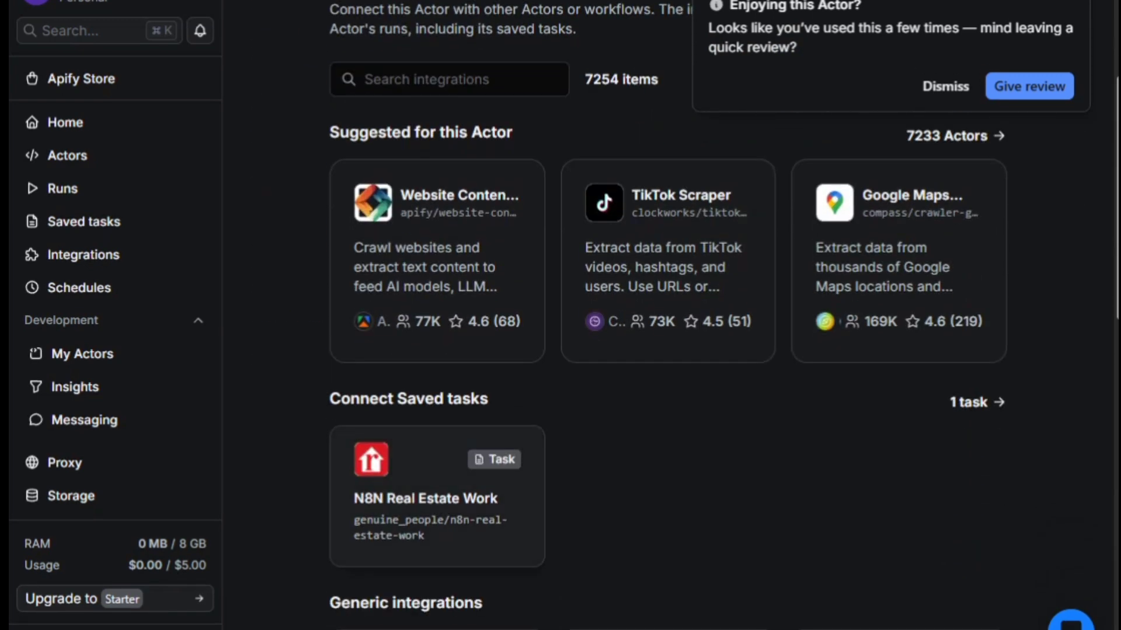
click(437, 496)
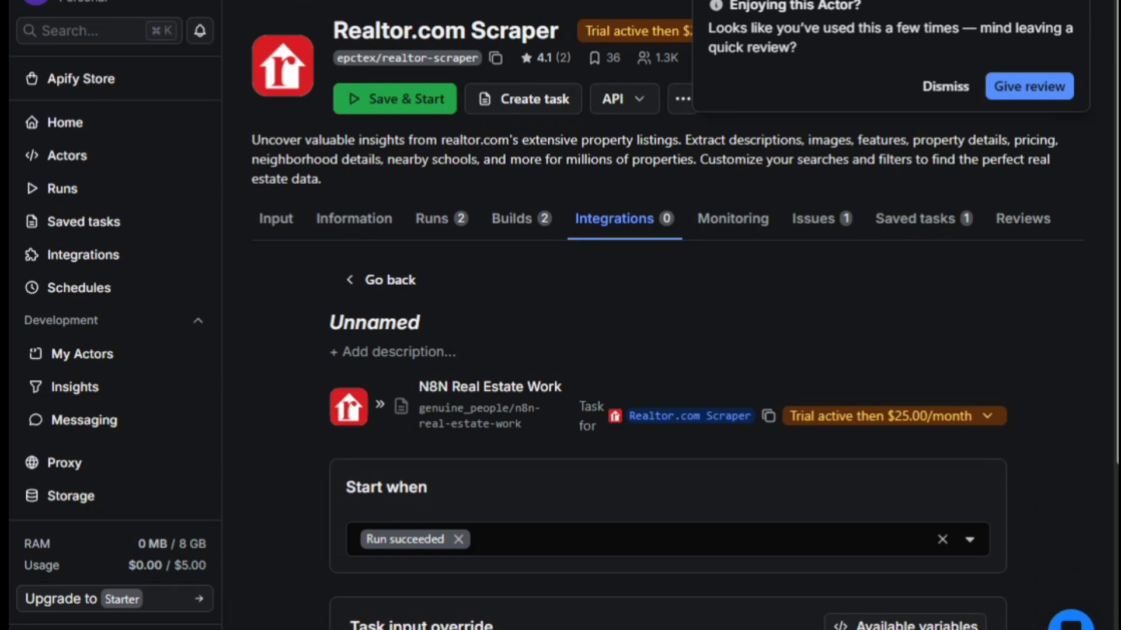
In Apify, open the Realtor.com Scraper actor, dismiss the review request, and open its list of API endpoints.
click(67, 155)
click(395, 198)
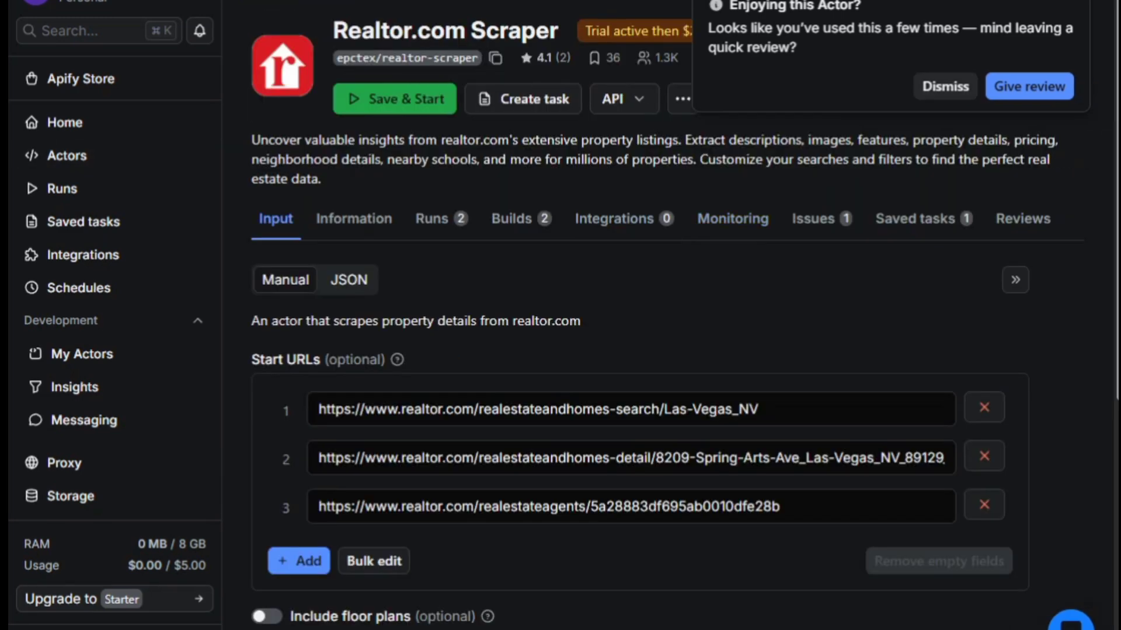
click(960, 87)
click(683, 98)
click(622, 99)
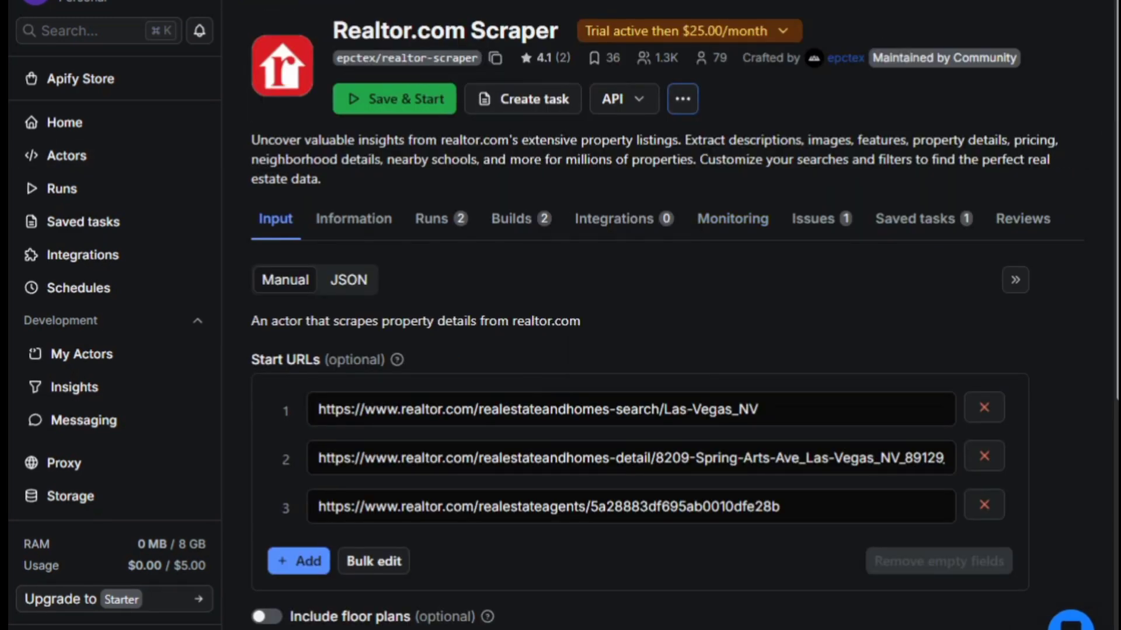
click(623, 99)
click(571, 189)
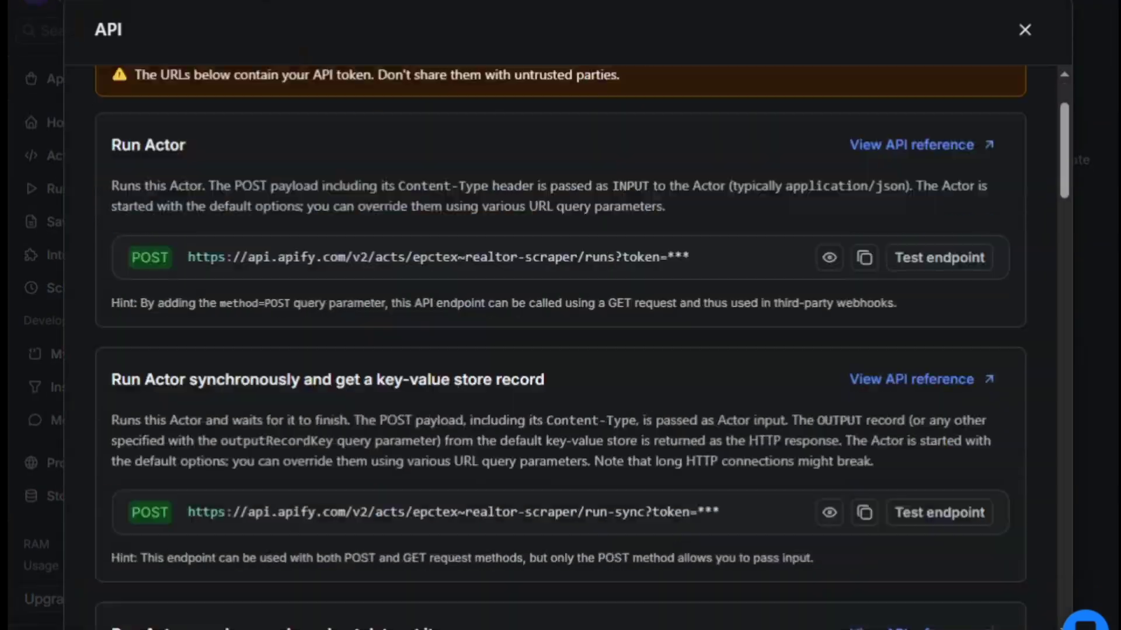
Copy the "Run Actor synchronously and get dataset items" endpoint with its API token and paste it as the HTTP Request URL in n8n.
scroll(560, 350, down, 5)
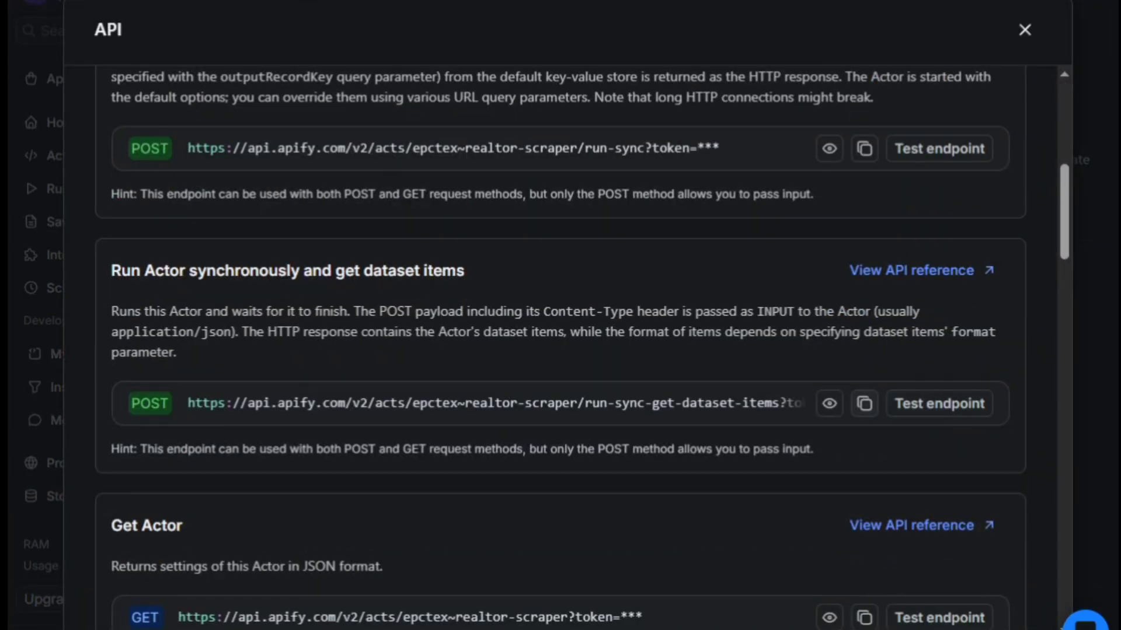
click(865, 404)
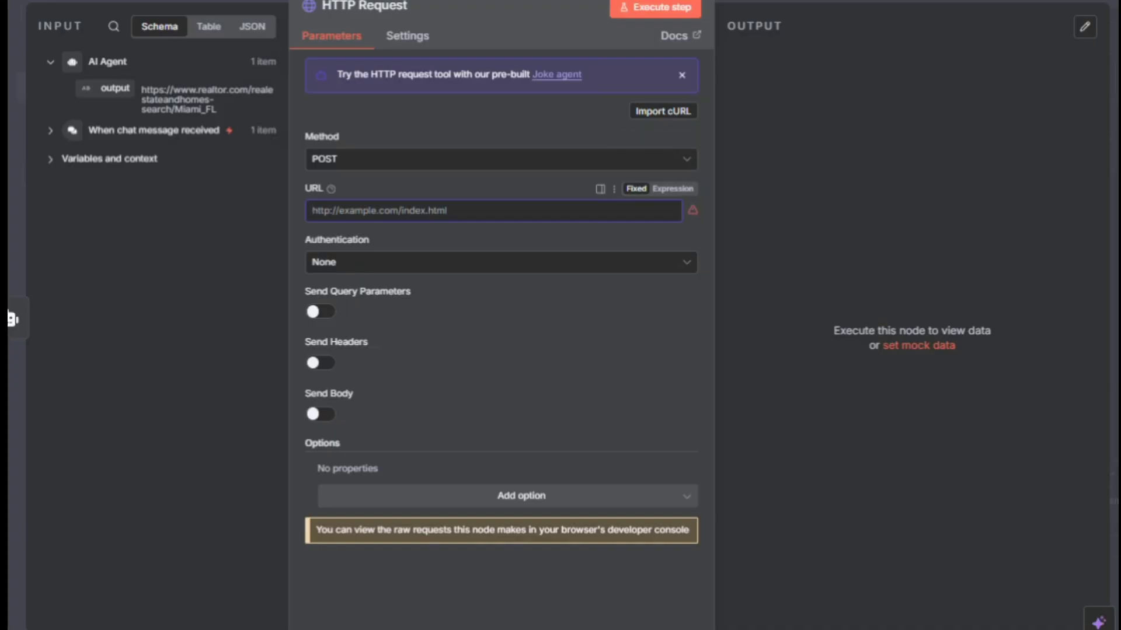
key(ctrl+v)
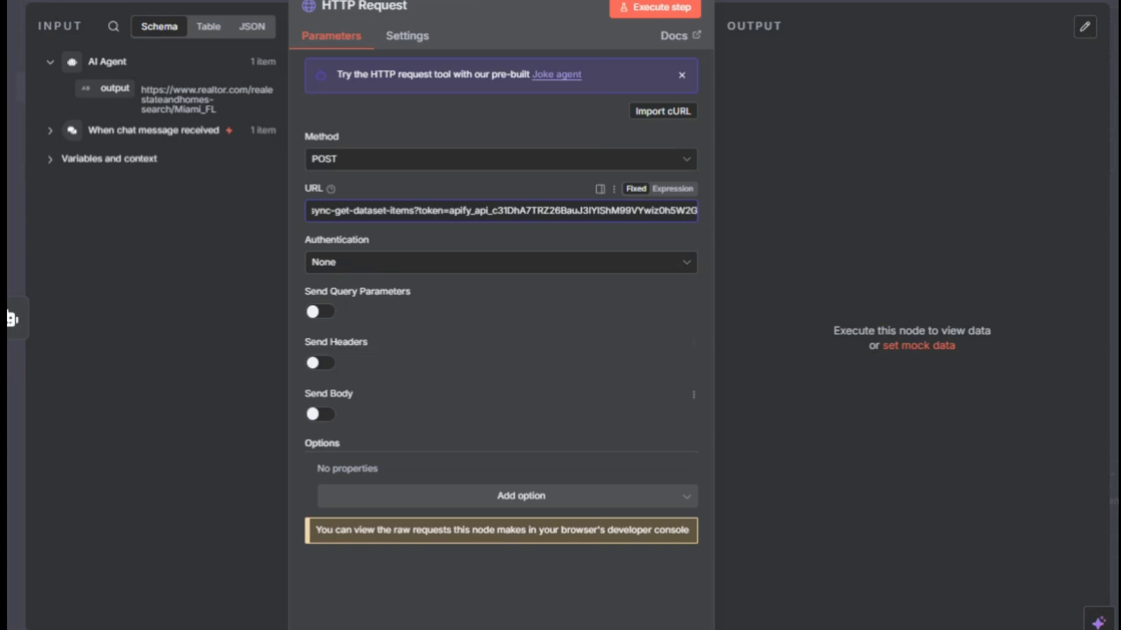
Enable Send Body on the HTTP Request, specify the body Using JSON, and paste the scraper's Las Vegas sample input JSON.
click(320, 414)
scroll(493, 339, down, 2)
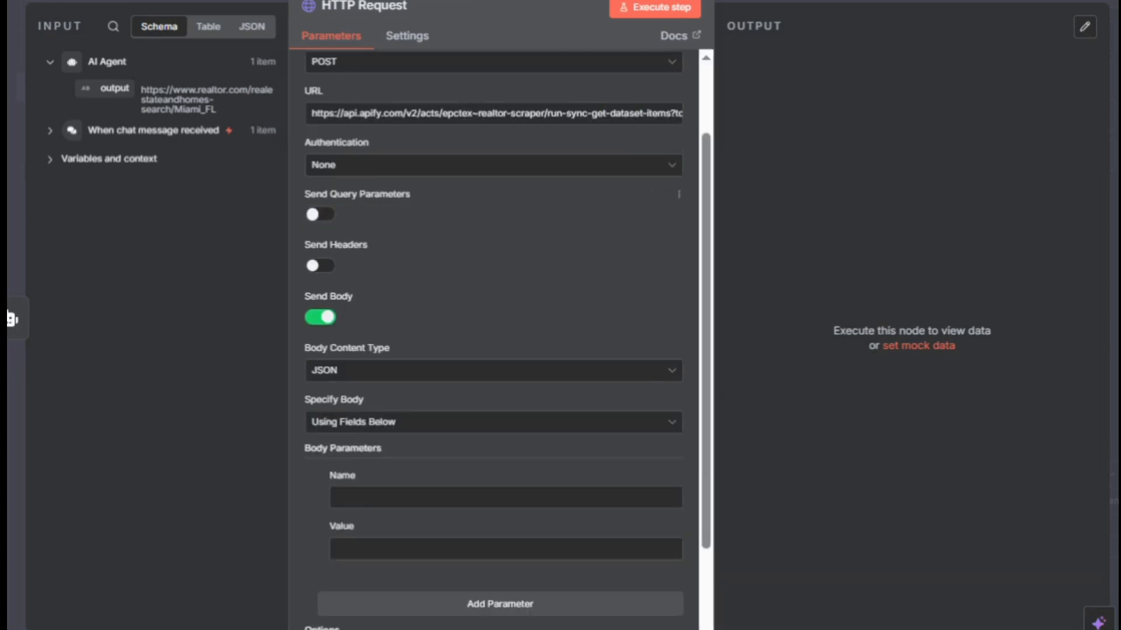
scroll(493, 339, down, 3)
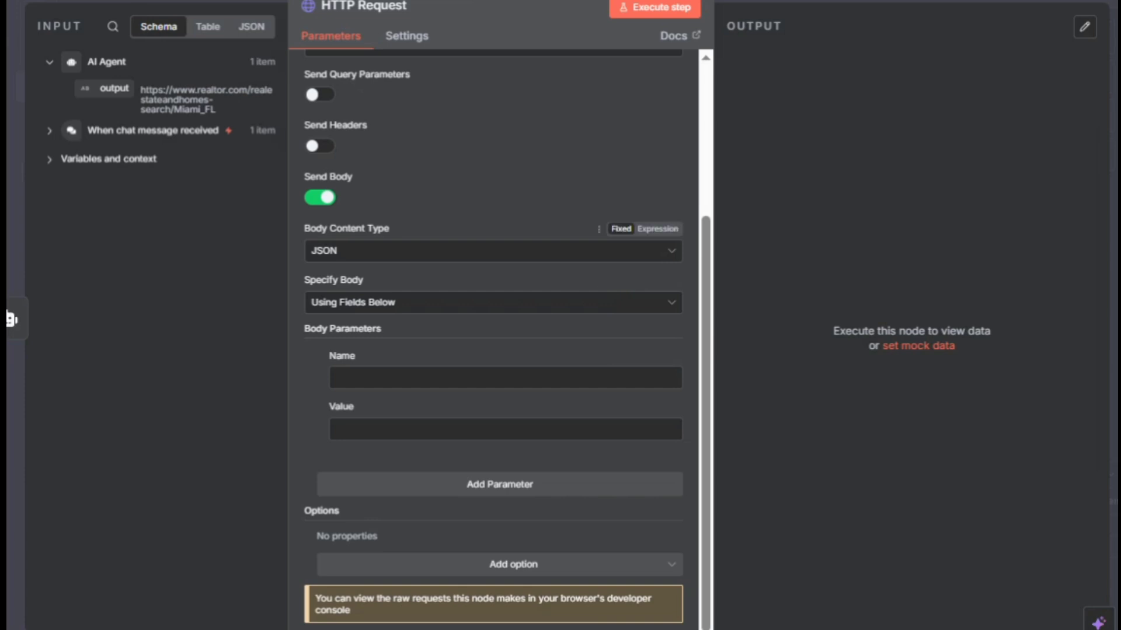
click(493, 250)
click(494, 250)
click(493, 303)
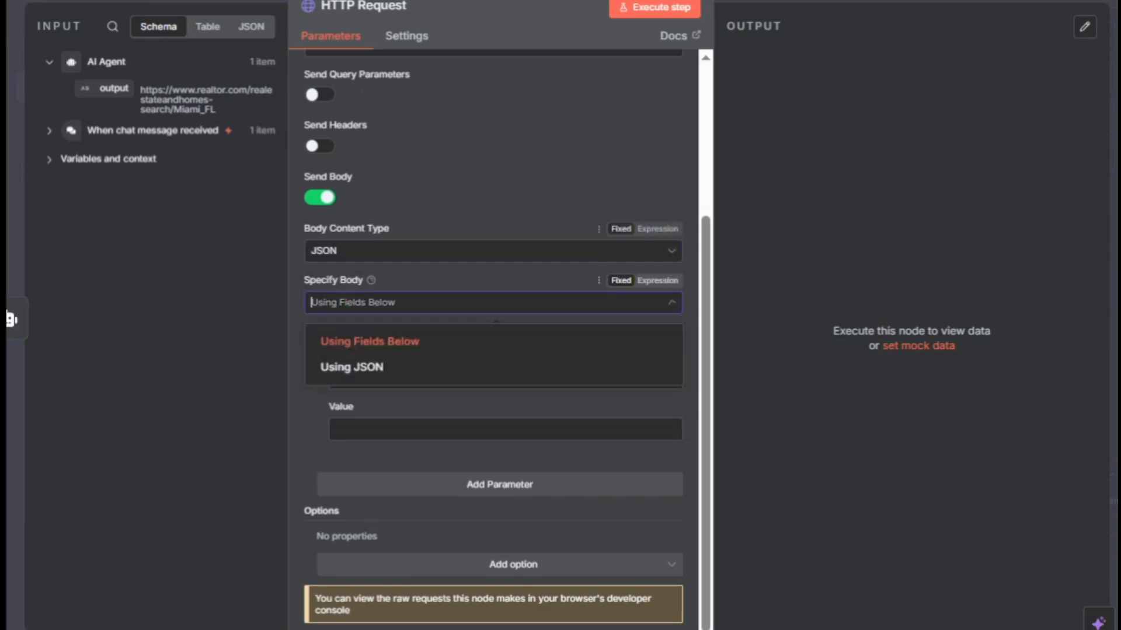
click(352, 368)
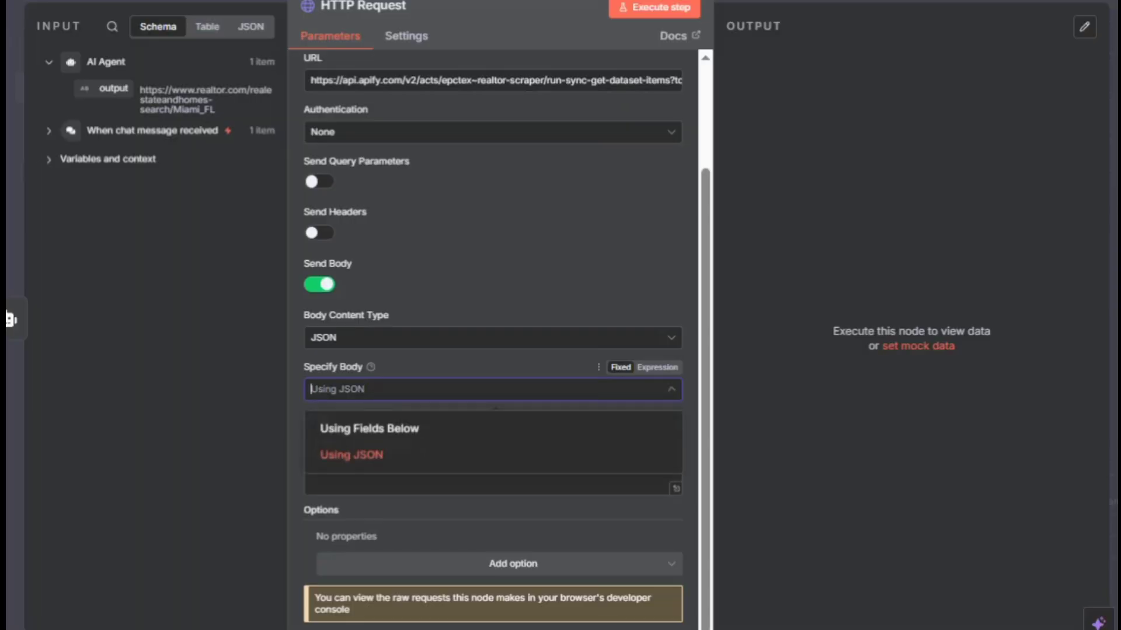
key(ctrl+v)
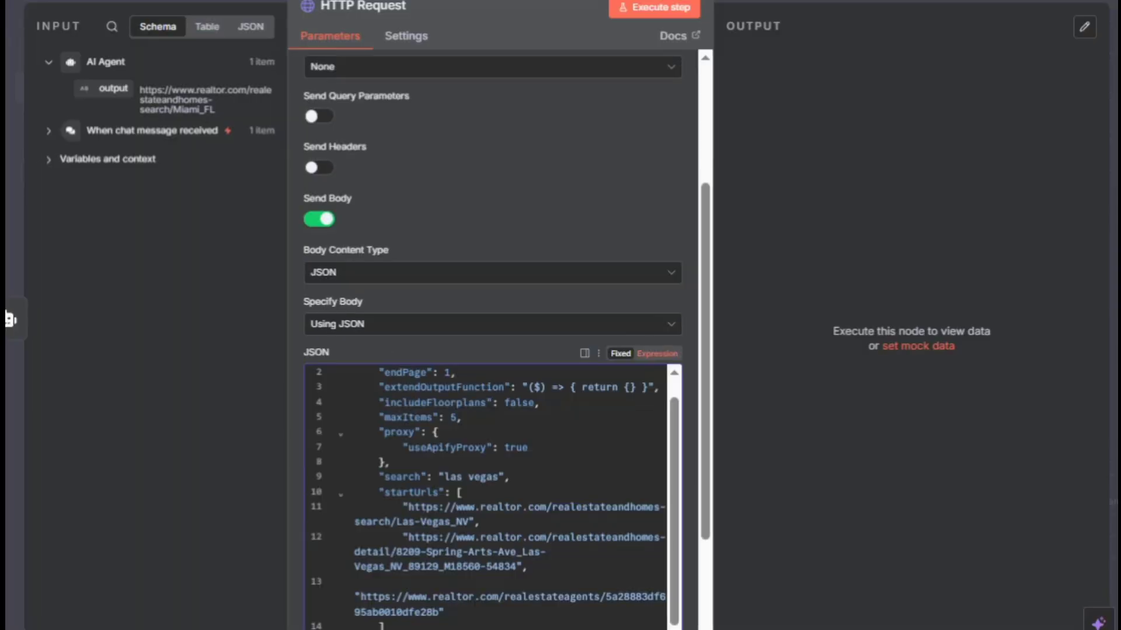
Execute the HTTP Request step, switch its JSON body to an expression, and open that expression in the expanded editor.
click(654, 7)
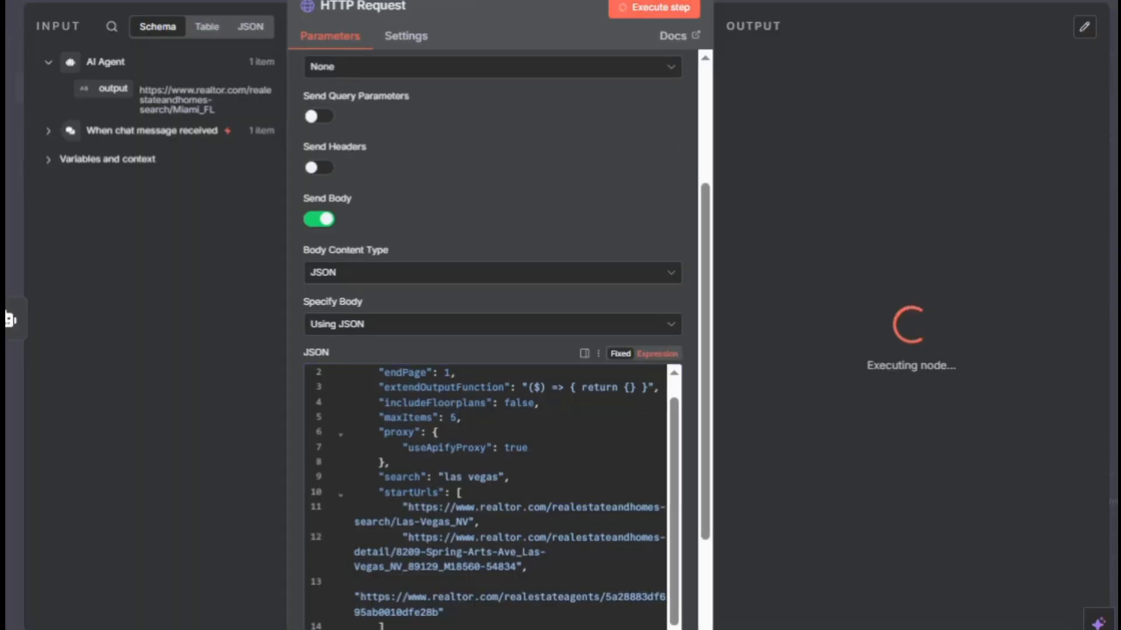
click(658, 354)
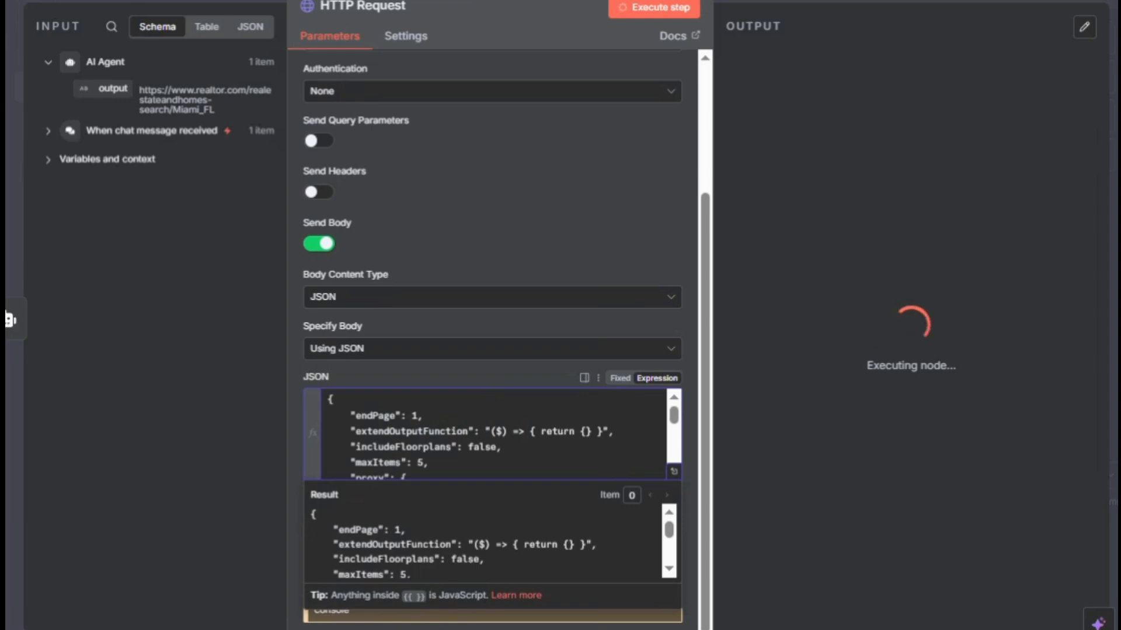
click(674, 472)
key(Escape)
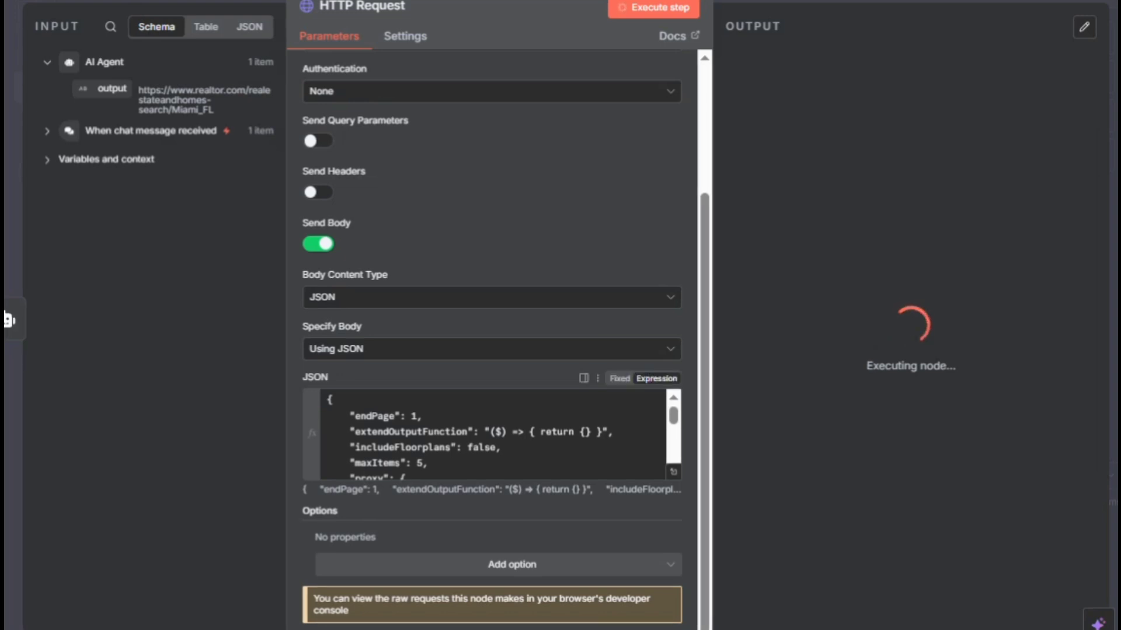
click(673, 471)
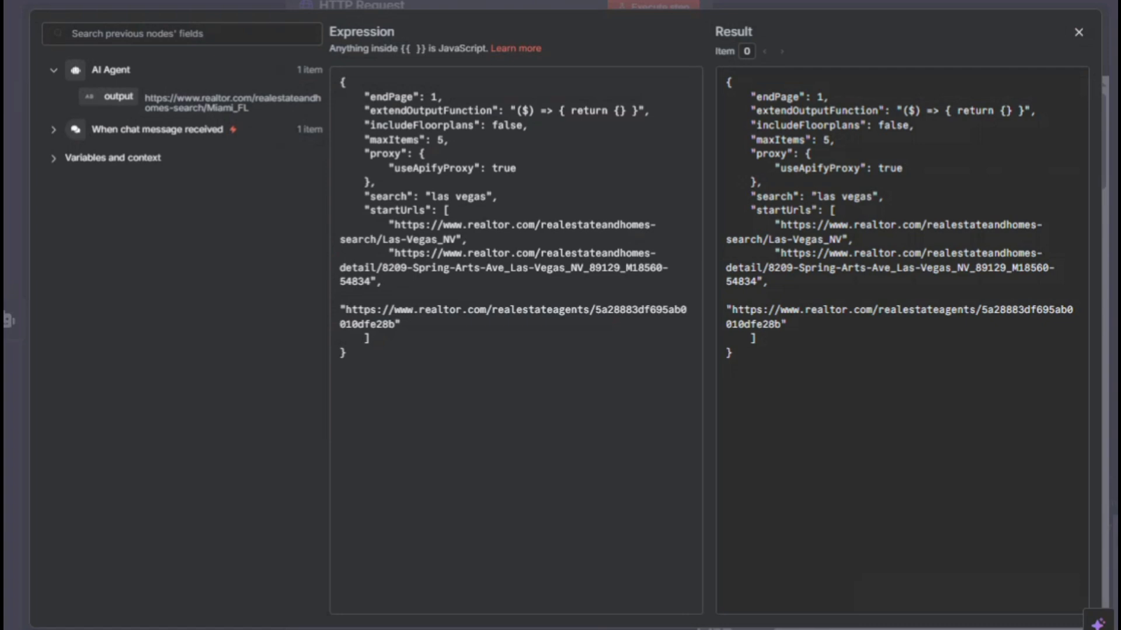
Replace the three sample URLs in startUrls with the AI Agent's output, {{ $json.output }}, inside quotation marks.
drag(400, 324, 394, 225)
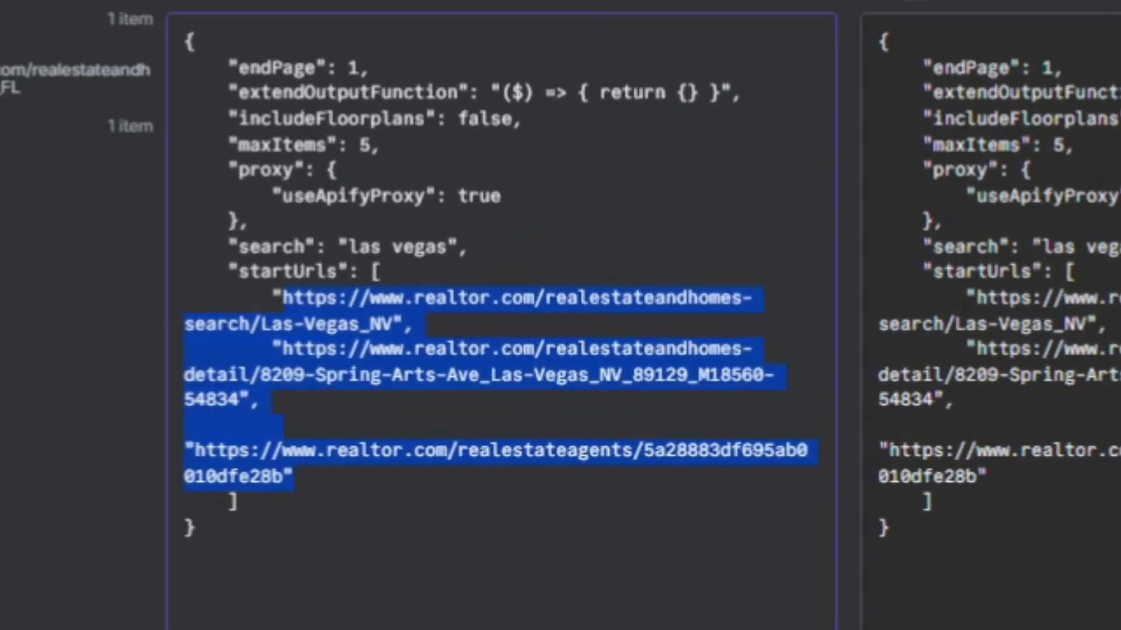
drag(283, 476, 241, 502)
click(290, 299)
key(BackSpace)
key(BackSpace)
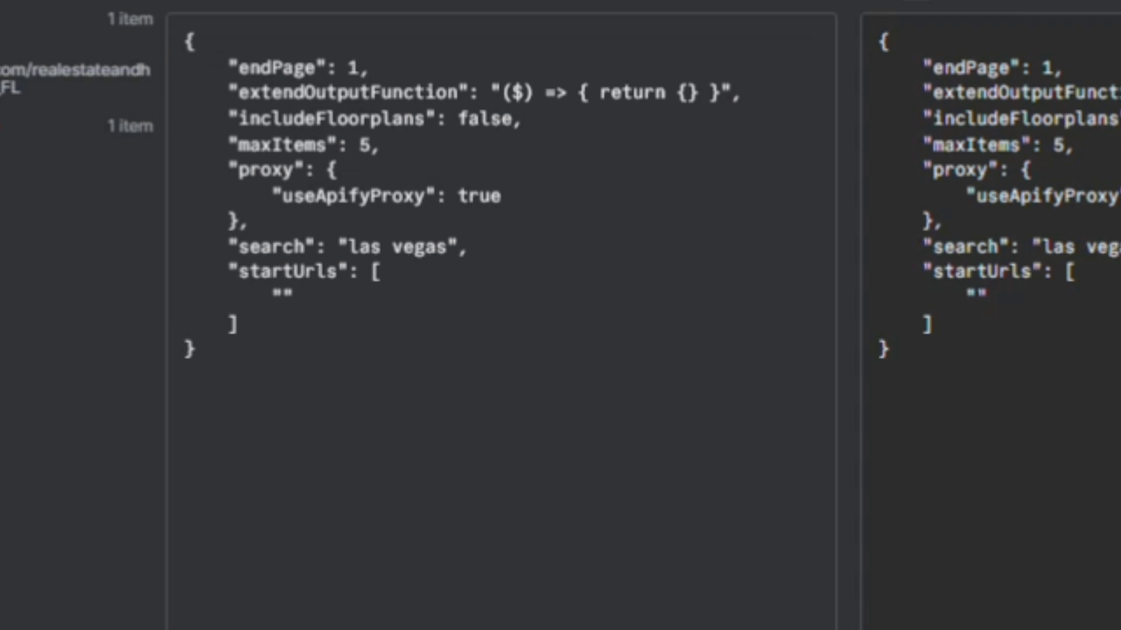
drag(107, 113, 495, 291)
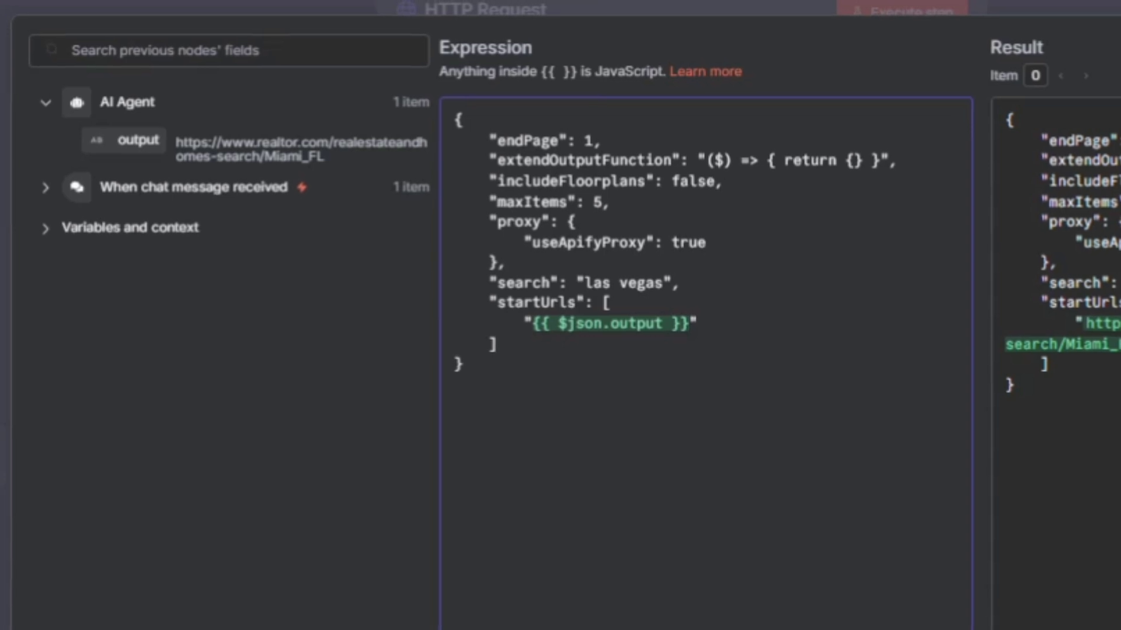
Empty the "search" value in the JSON body, set endPage to 5 and maxItems to 100, and return to the canvas.
click(579, 279)
drag(598, 292, 676, 291)
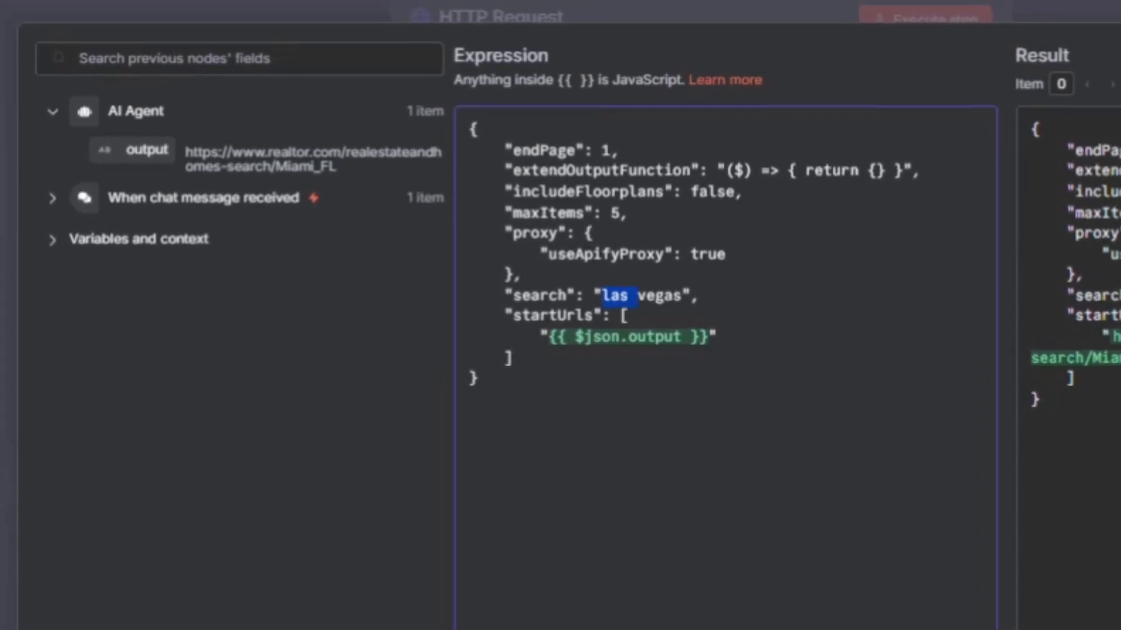
key(BackSpace)
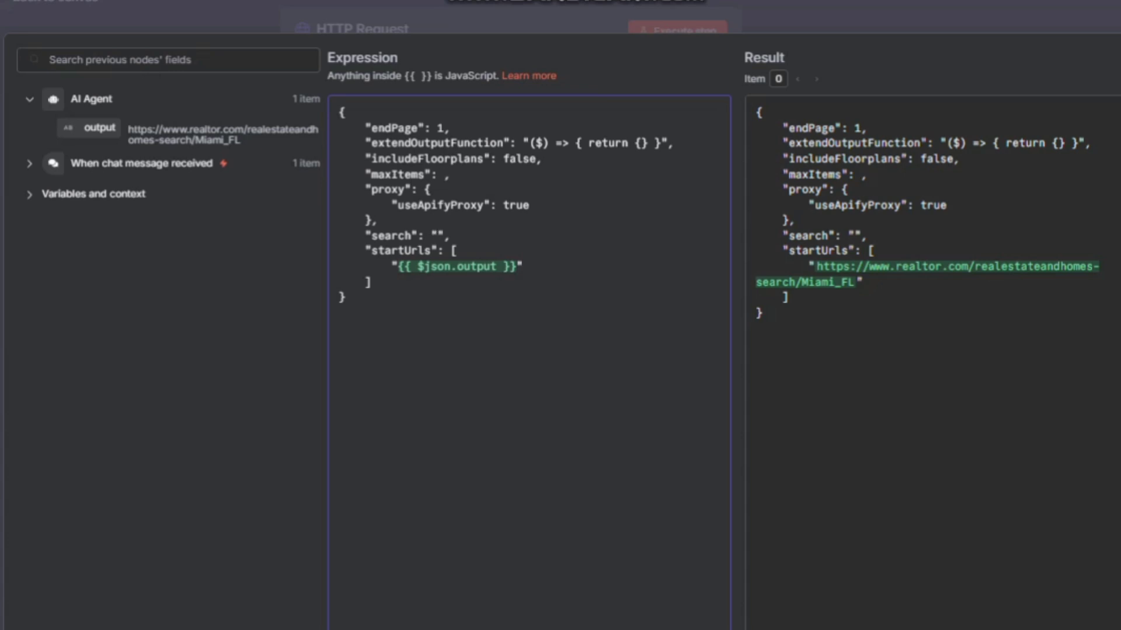
text(00)
key(Escape)
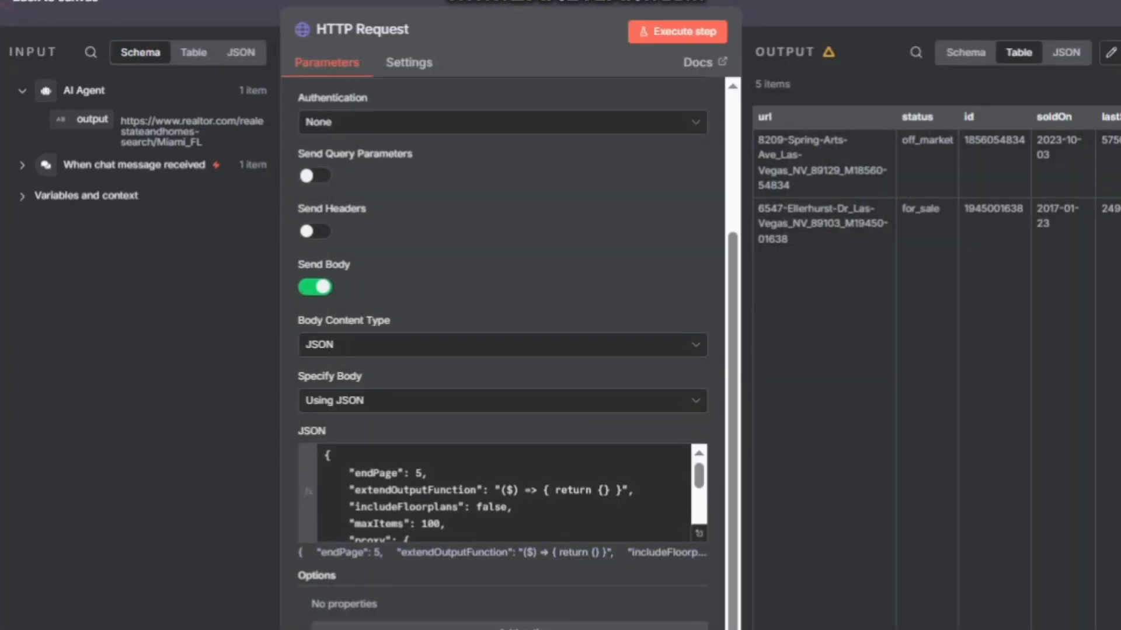
key(Escape)
Add "and you will also give the name of place for realtor searching purpose" to the AI Agent's system message.
double_click(528, 237)
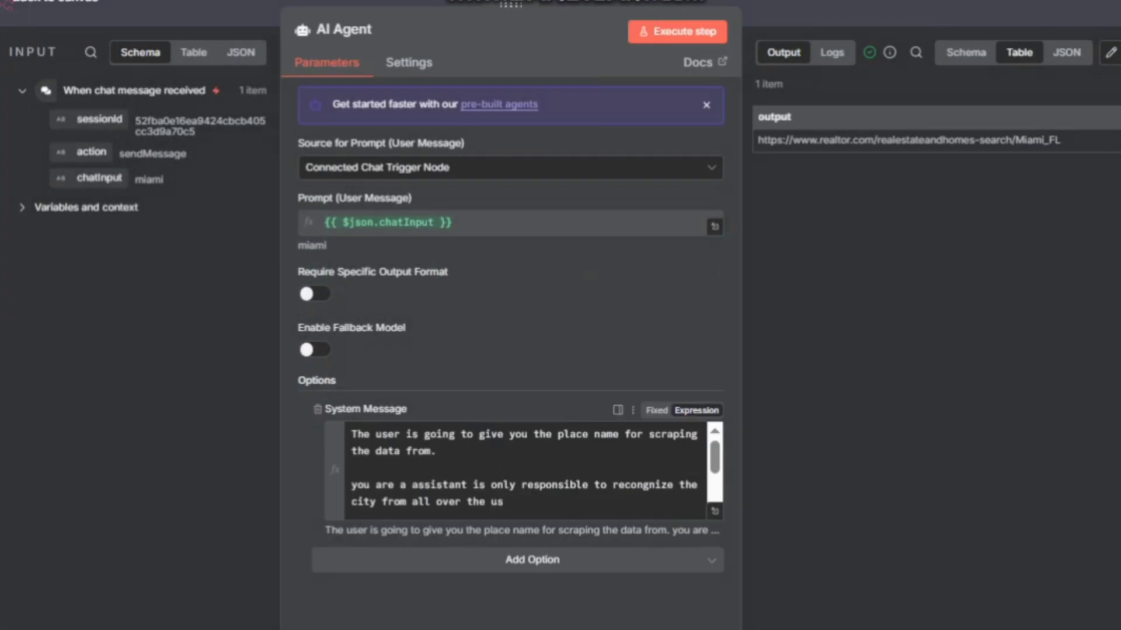
click(715, 511)
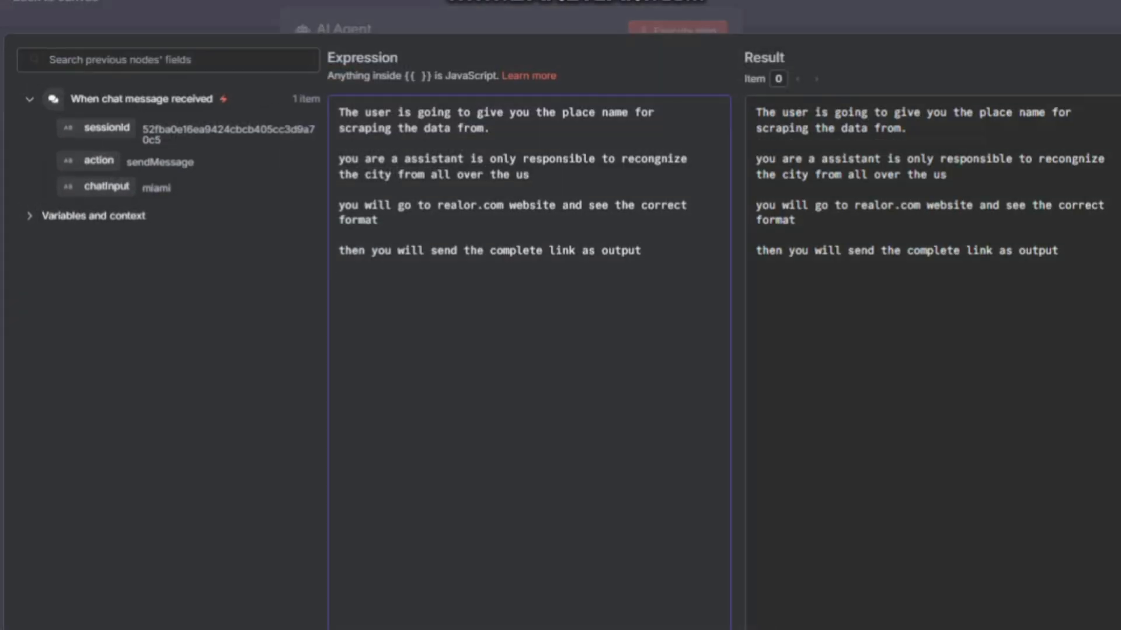
text(and you wil)
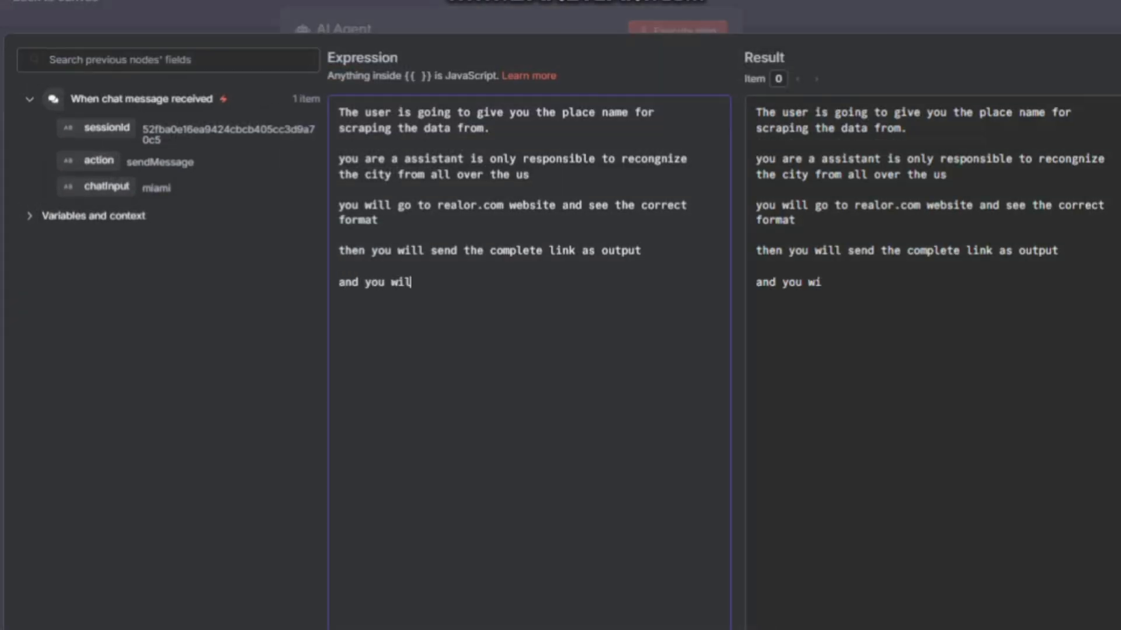
text(l alos)
key(BackSpace)
key(BackSpace)
key(BackSpace)
text(s going to give you the place name fo)
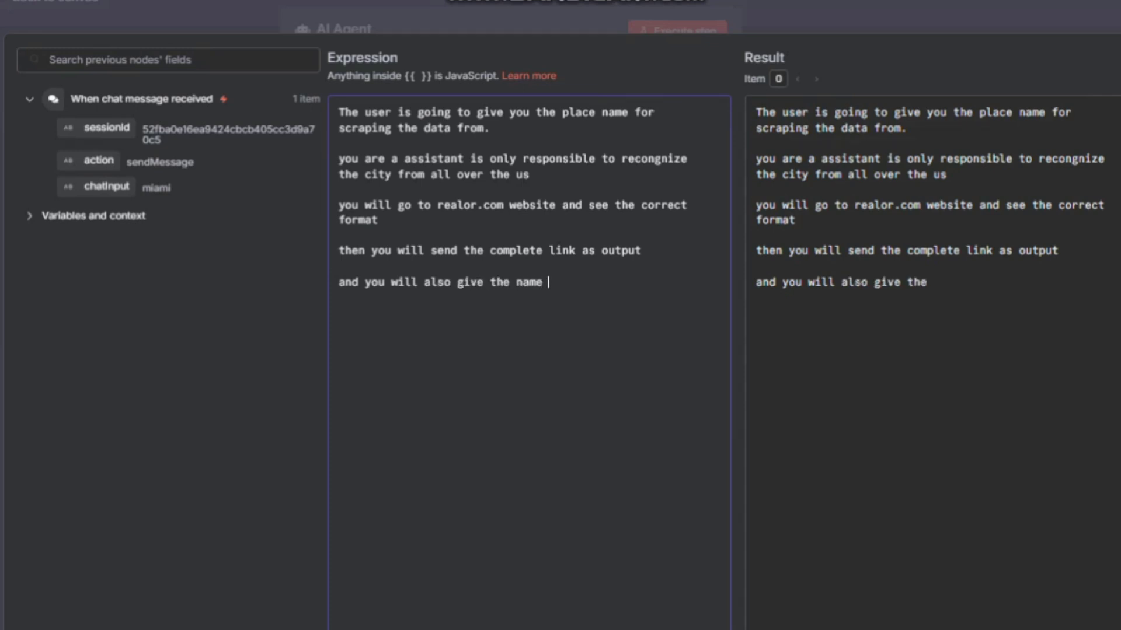
key(BackSpace)
key(BackSpace)
text(of pla)
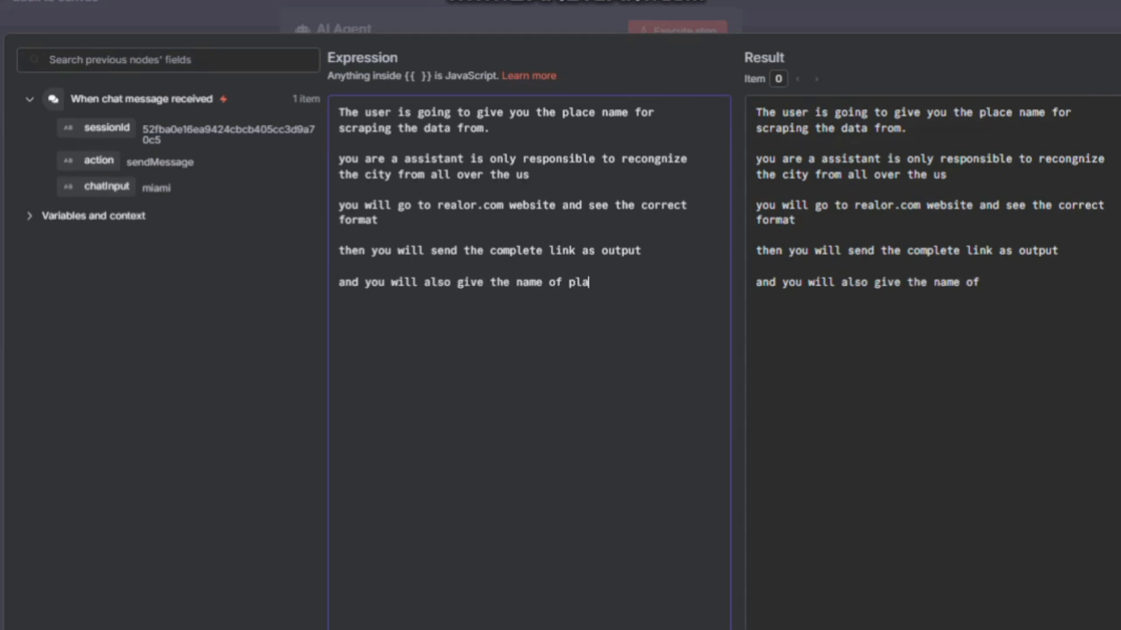
text(ce for realto)
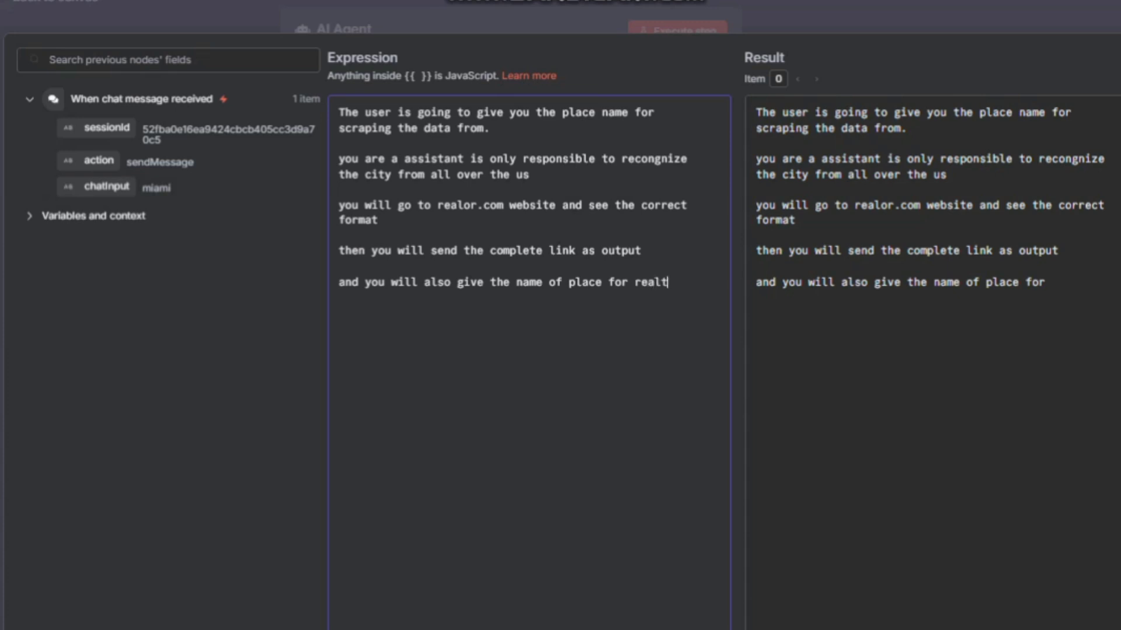
text(r search)
text(ing purpose)
Add the final line "give the name and link differently" to the AI Agent's system message.
key(Return)
key(Return)
text(give the name and)
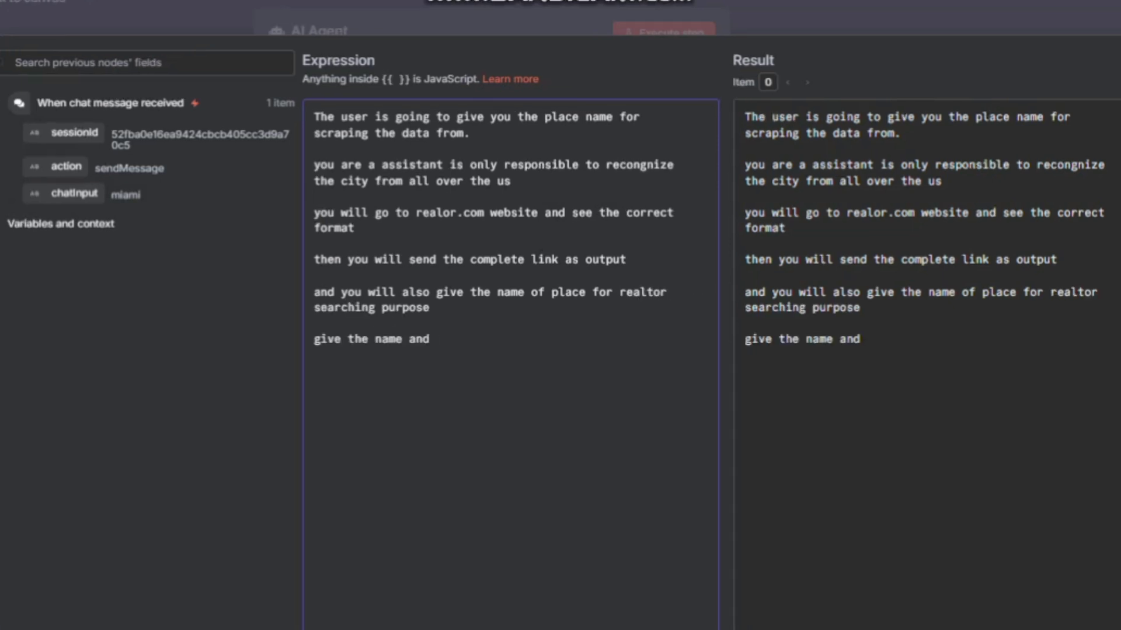
text( link diffrene)
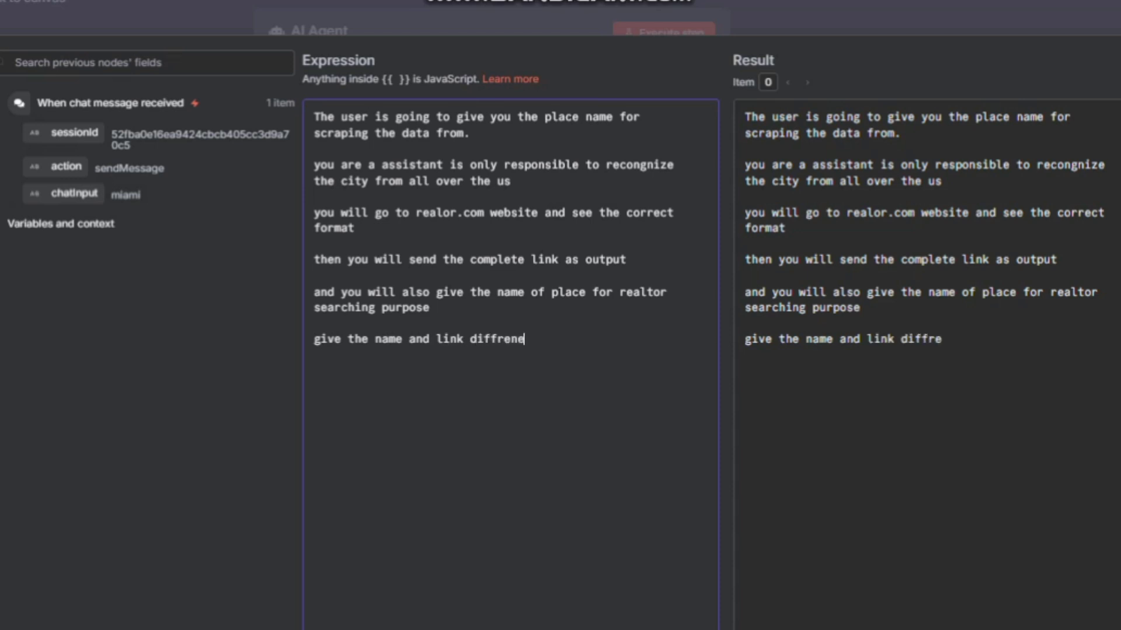
key(BackSpace)
key(BackSpace)
key(BackSpace)
key(BackSpace)
text(ete lin)
key(BackSpace)
text(ntly)
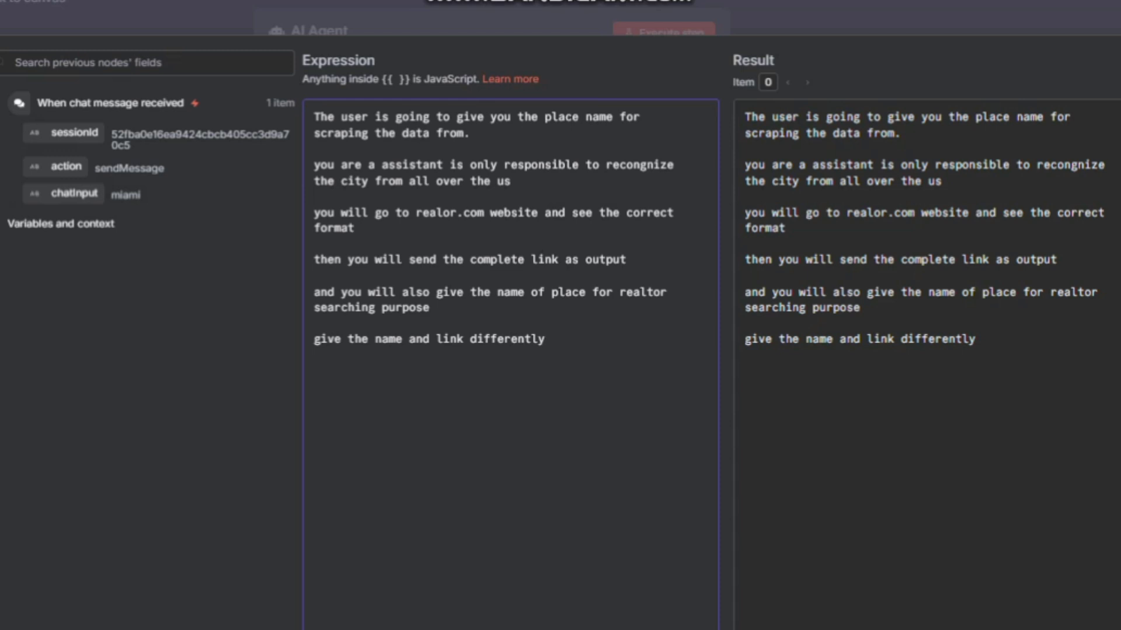
Execute the AI Agent step with the new system message and turn on Require Specific Output Format.
key(Escape)
click(664, 34)
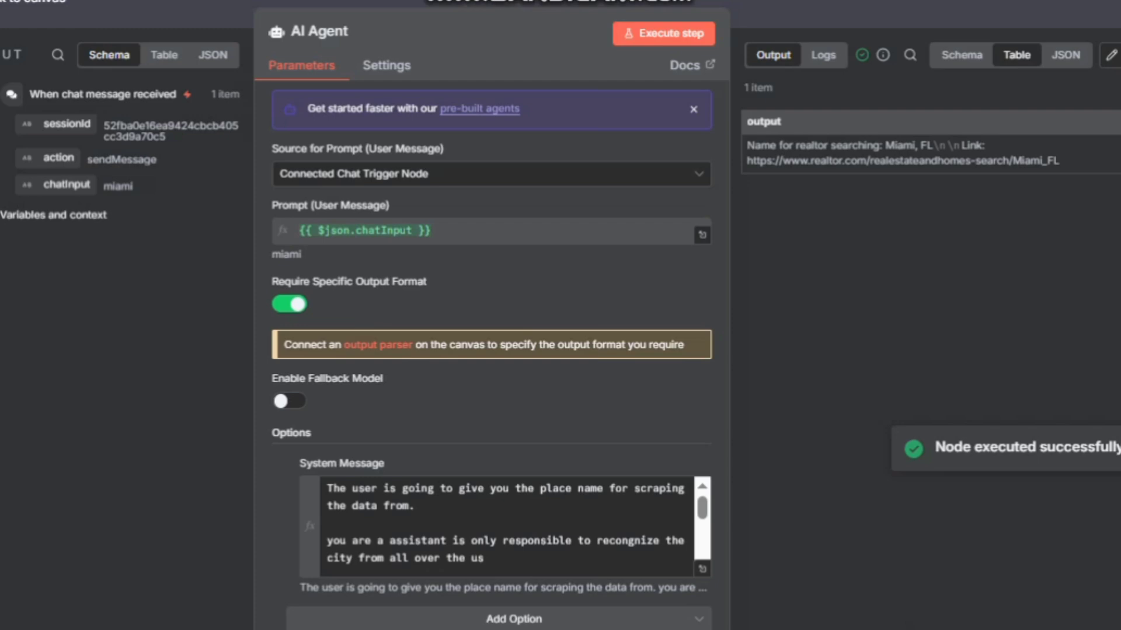
key(Escape)
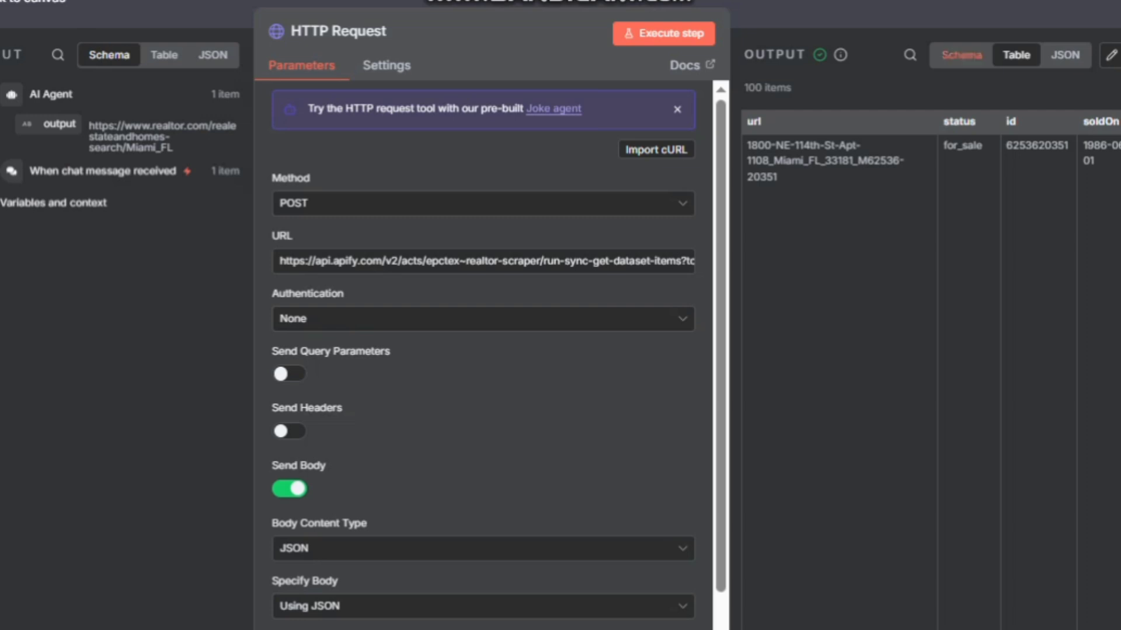
Empty the "search" value, Miami, in the HTTP Request's JSON body and return to the canvas.
scroll(484, 350, down, 3)
click(686, 551)
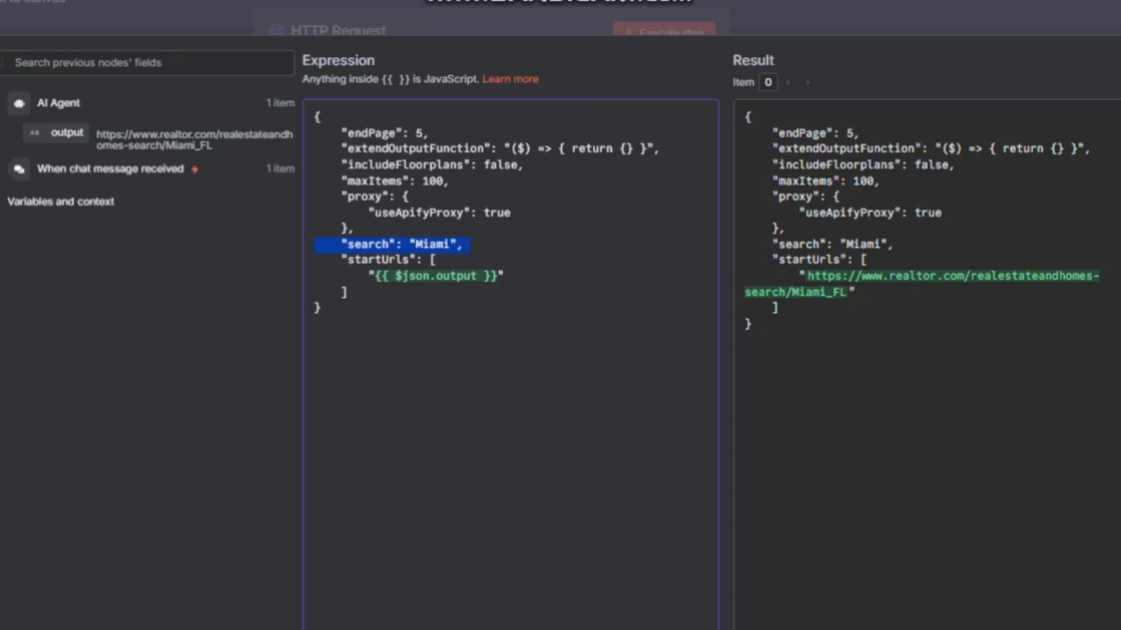
key(BackSpace)
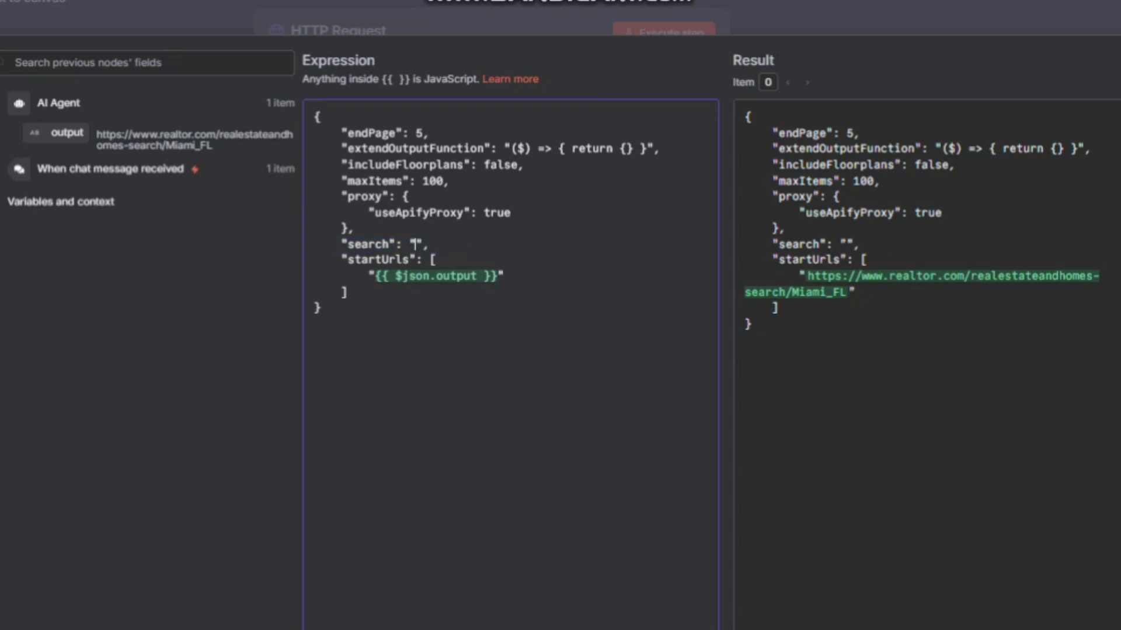
key(Escape)
key(Escape)
Delete the chat trigger and connect the On form submission trigger to the AI Agent in its place.
click(134, 277)
key(Delete)
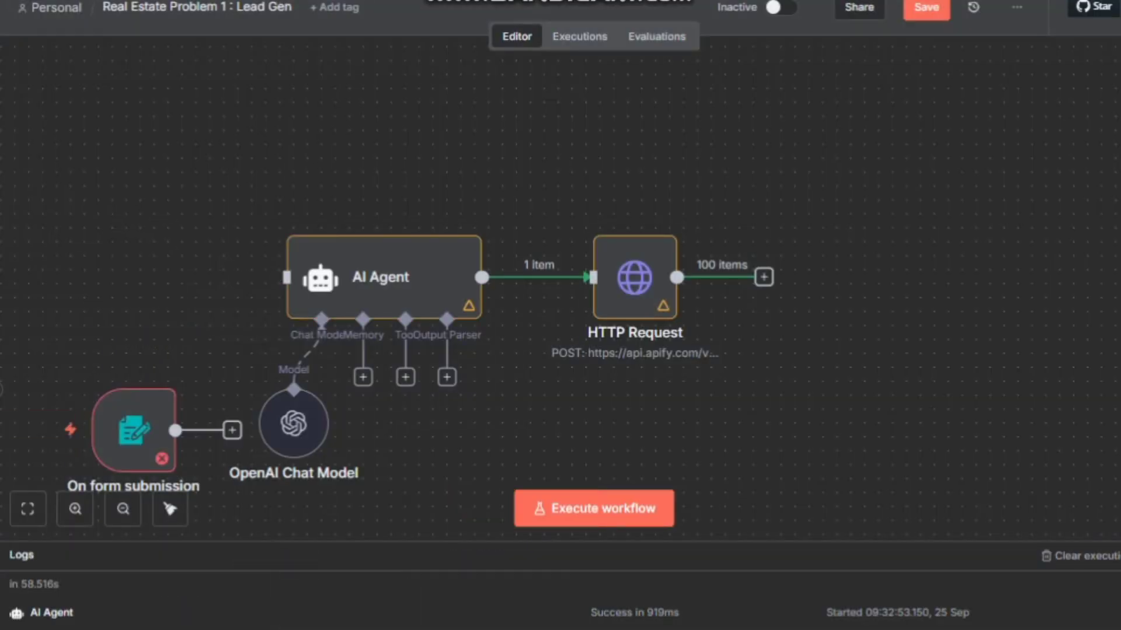
drag(134, 430, 286, 276)
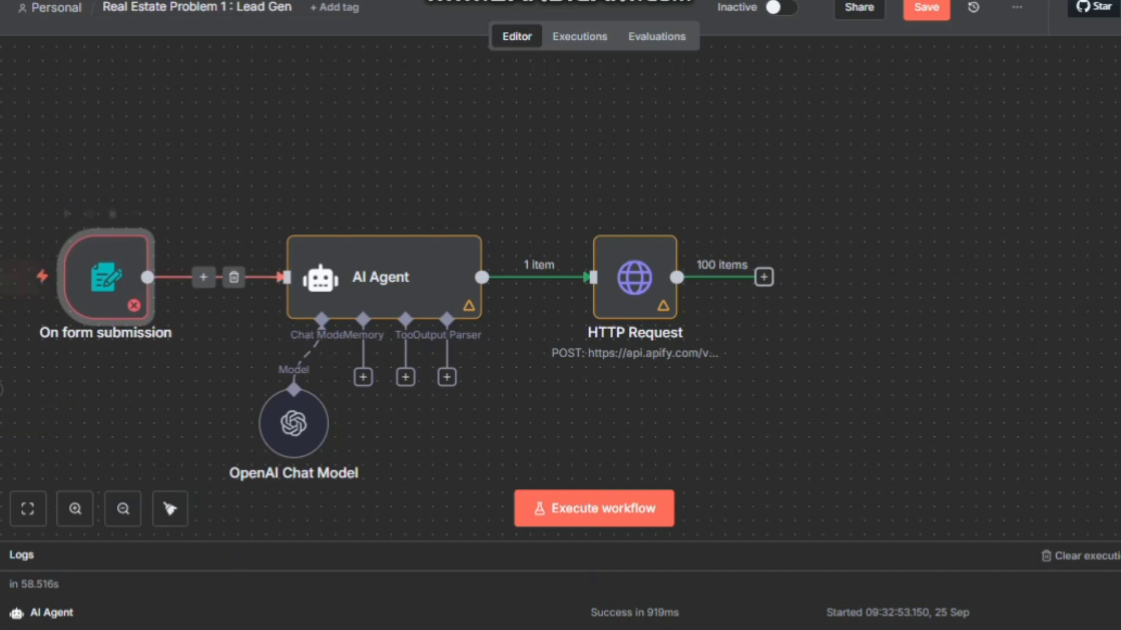
Open the On form submission node and set its form title to "Property Scraper".
double_click(106, 277)
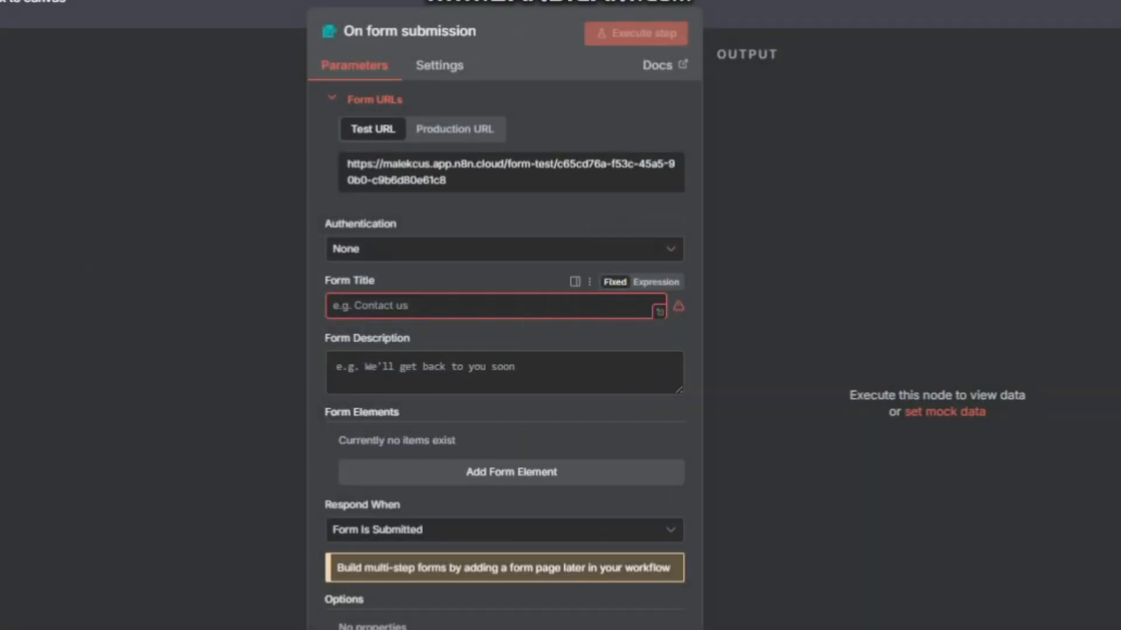
click(467, 306)
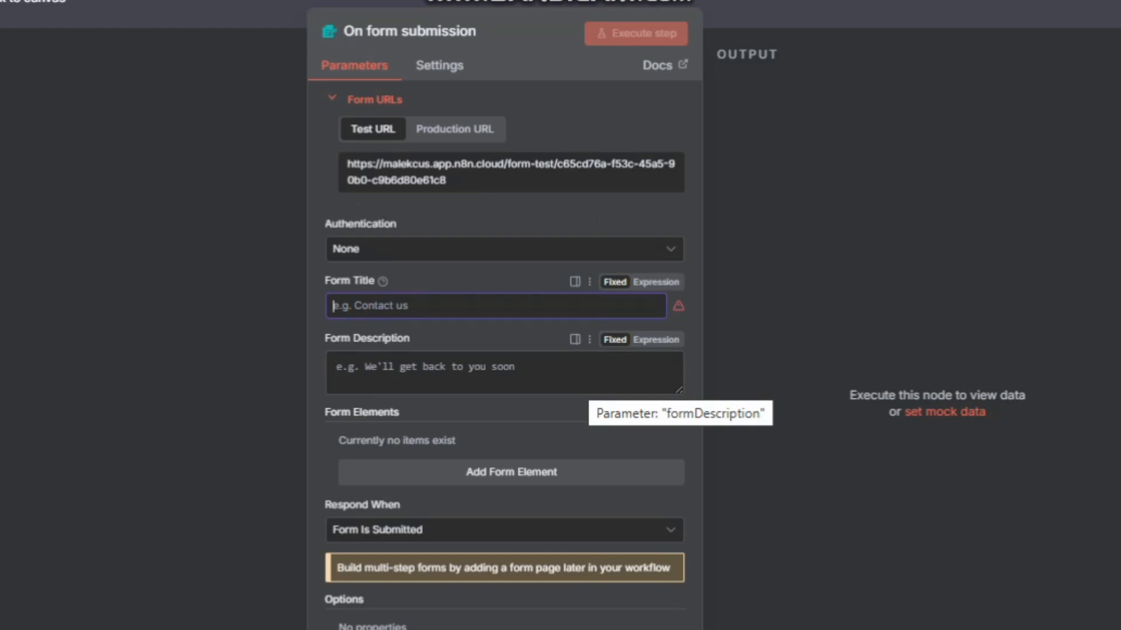
text(Enter the)
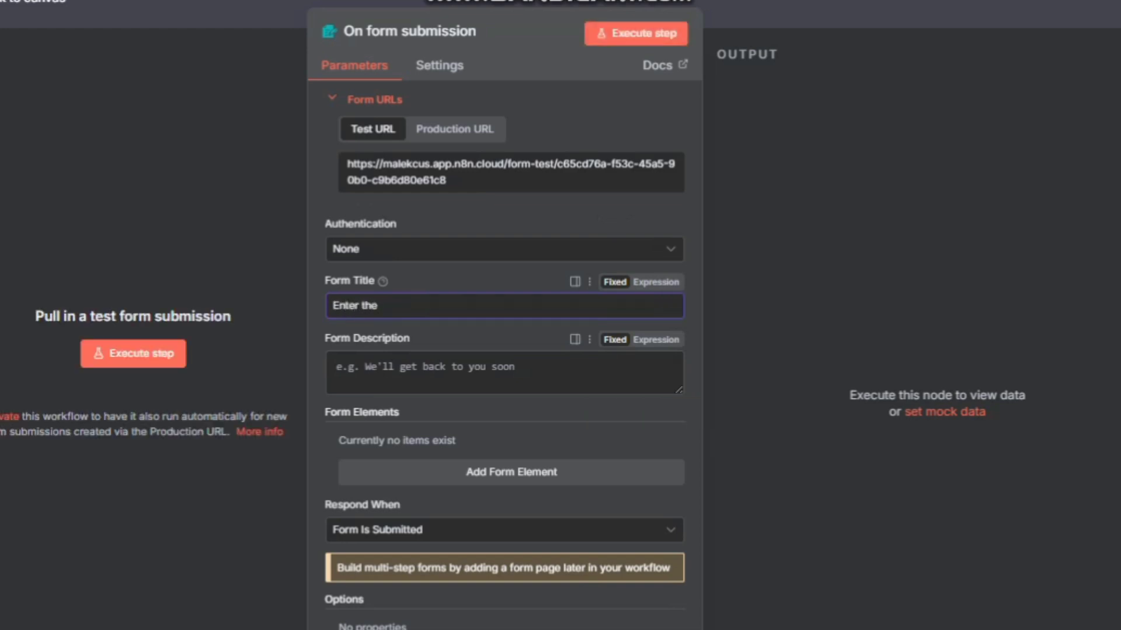
text( Name of City)
key(ctrl+a)
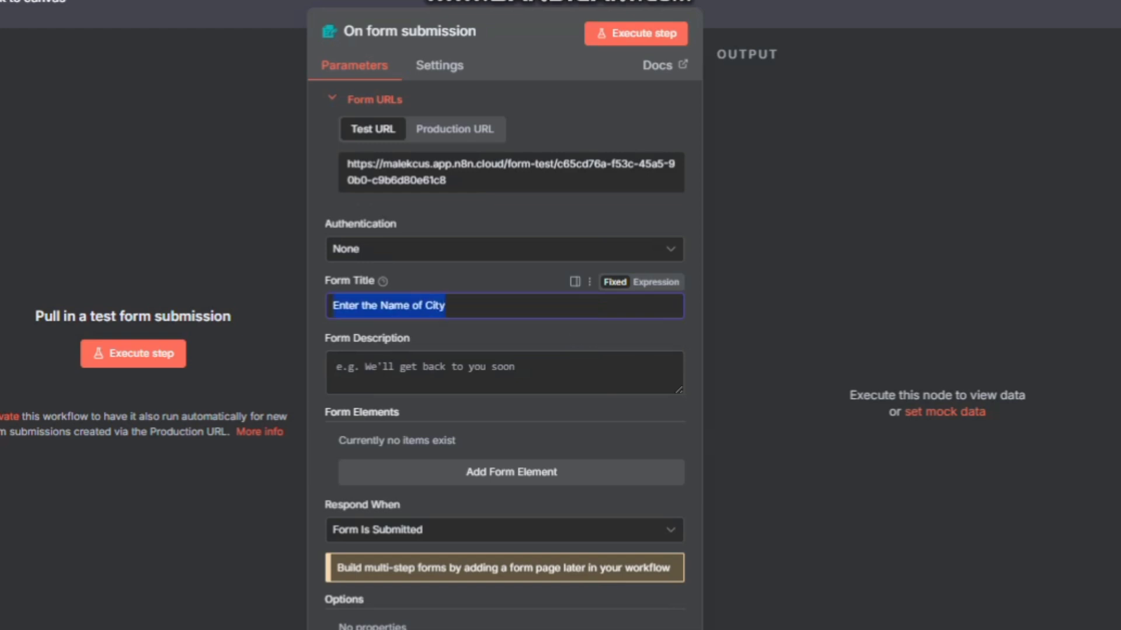
text(Prope)
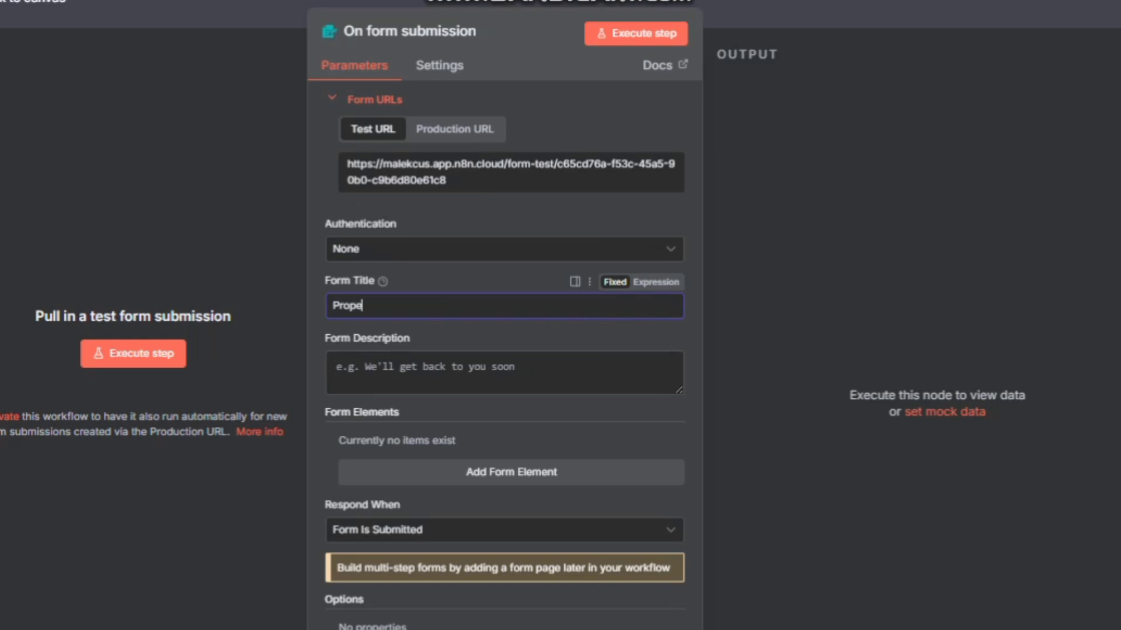
text(rty Scraper)
Set the form description to "This will scrape your properties in some time...plz wait".
click(444, 371)
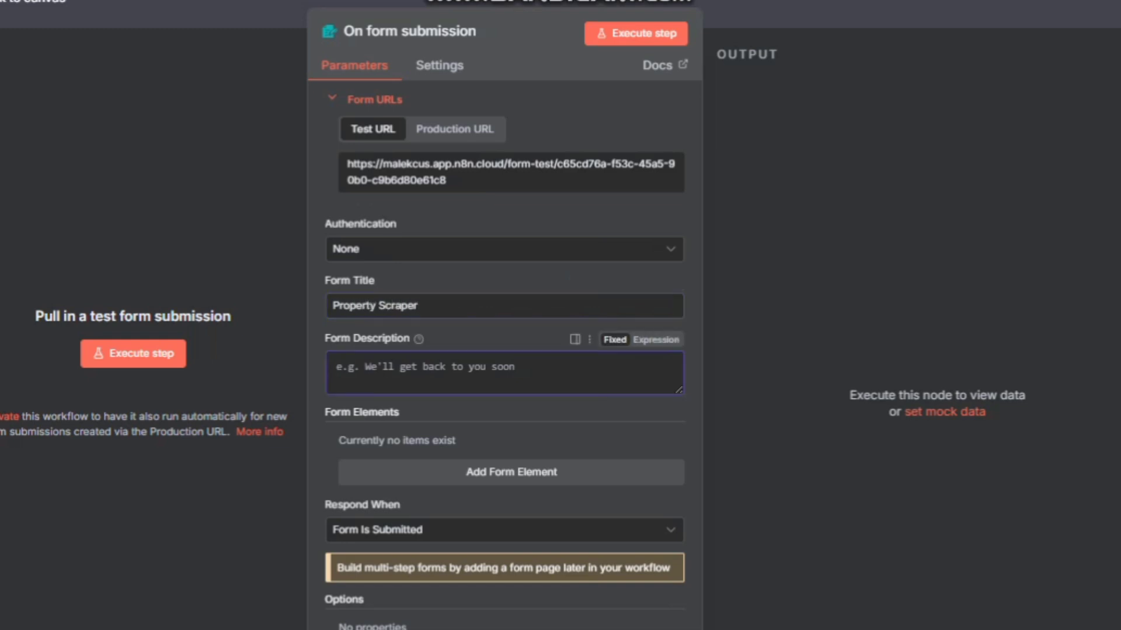
text(Th)
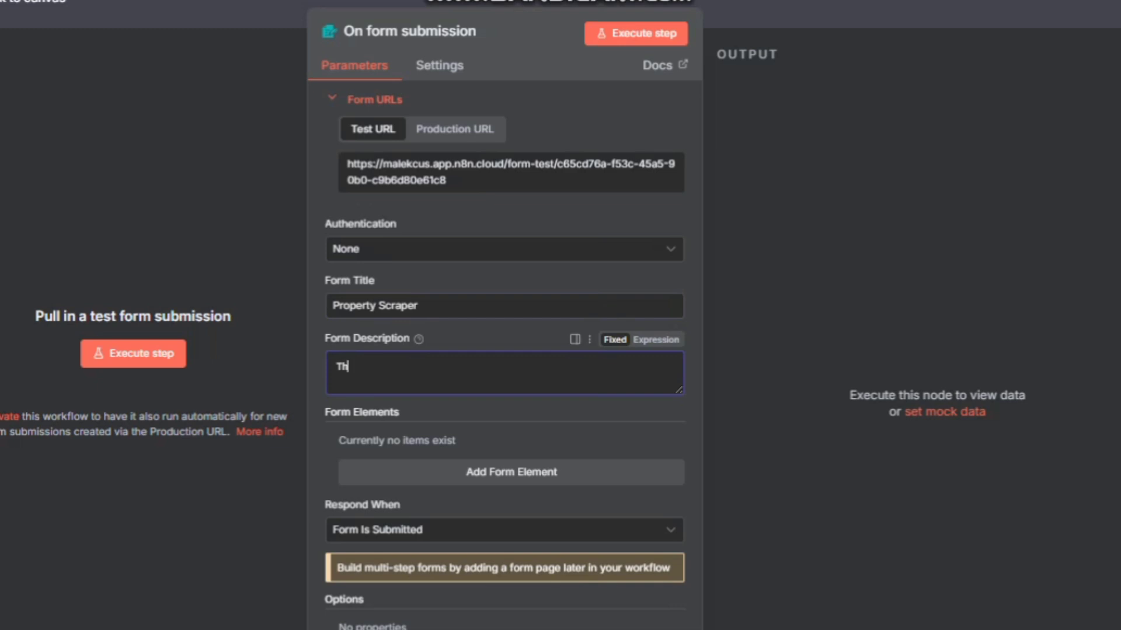
text(is will scrape your pr)
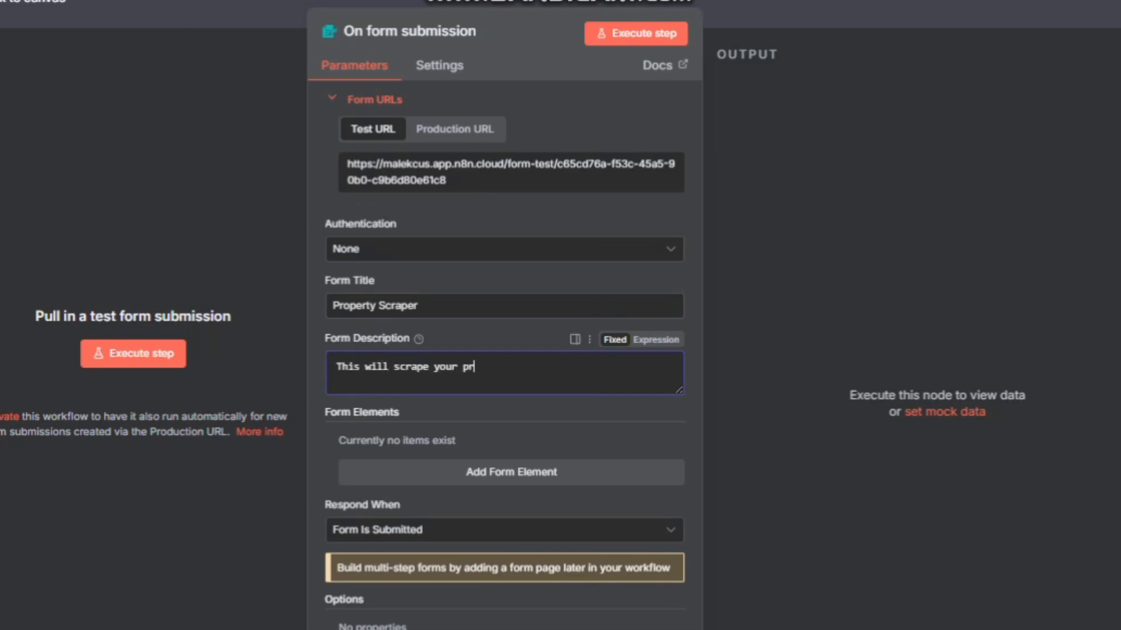
text(operties in some time)
key(BackSpace)
key(BackSpace)
text(me)
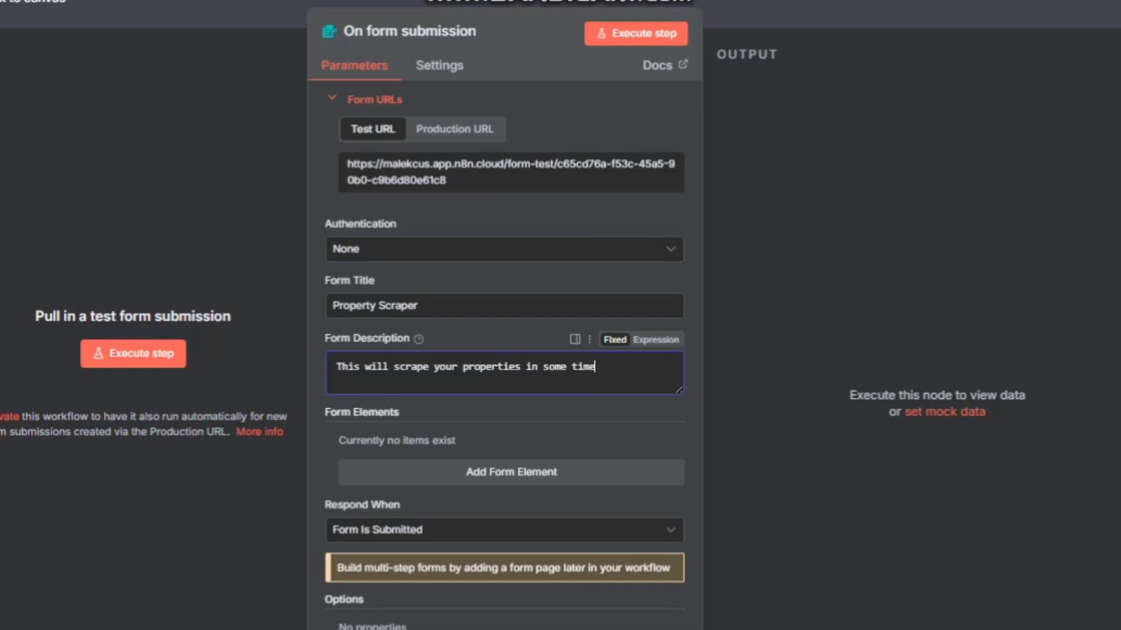
text(...p[l)
Add a required text form element named "Name of the City" with the placeholder "City Name Only".
click(511, 472)
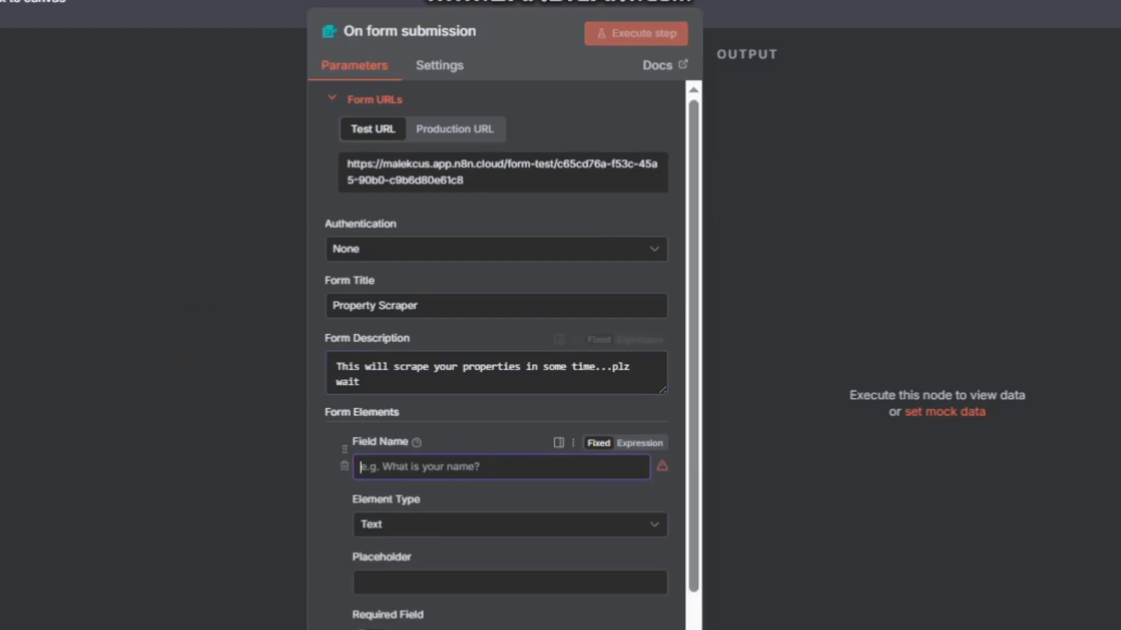
scroll(496, 350, down, 2)
text(Name of the City)
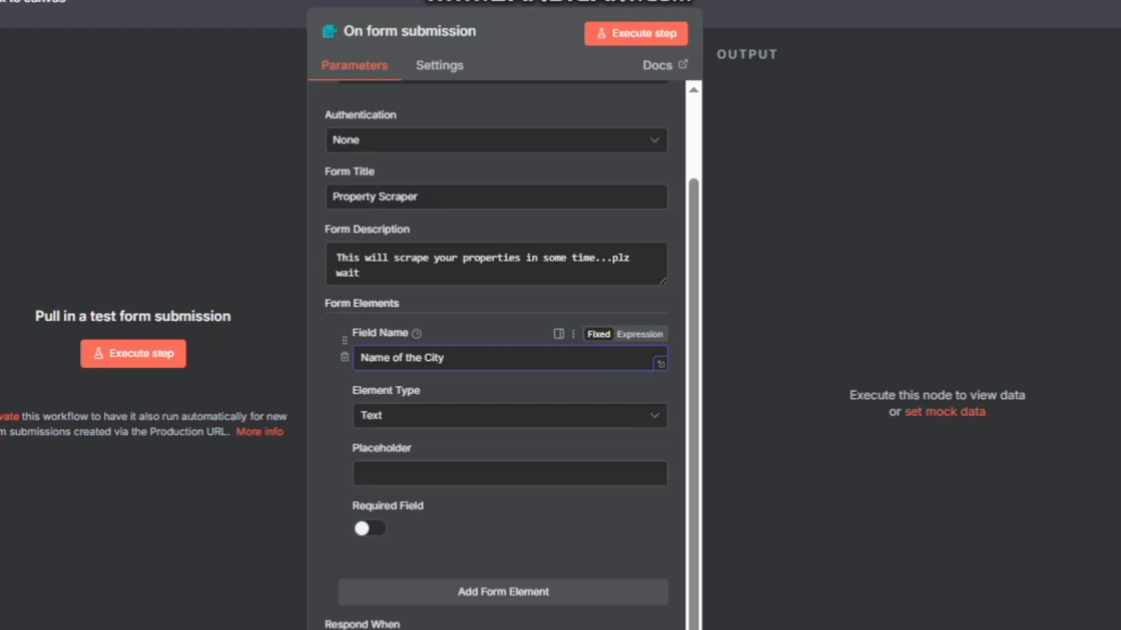
key(Tab)
key(Tab)
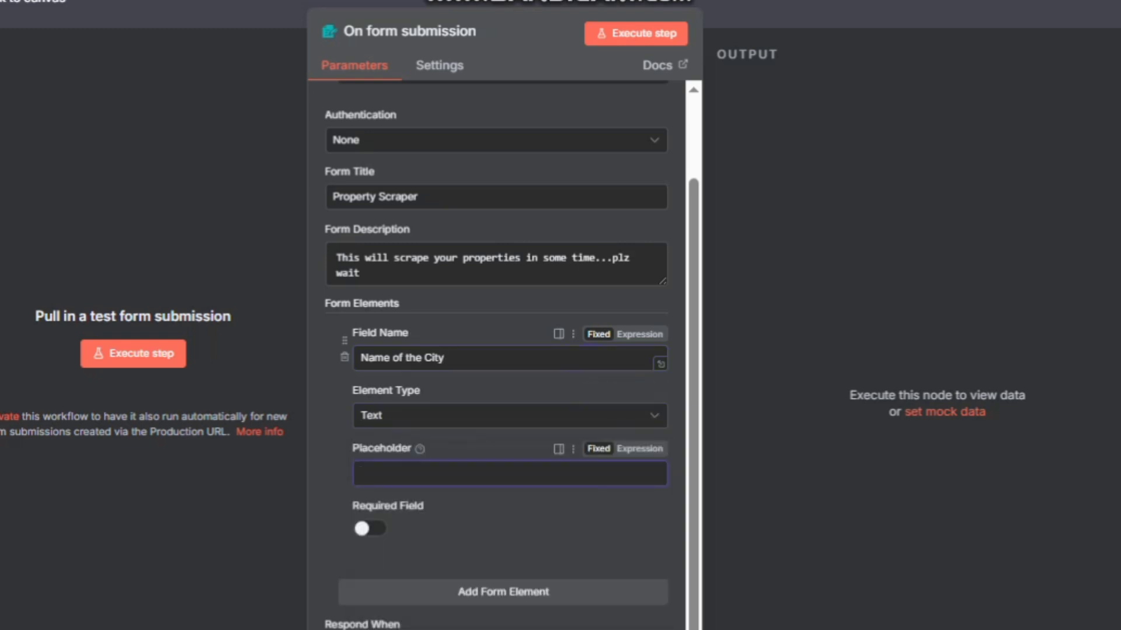
text(City Name Only)
click(369, 528)
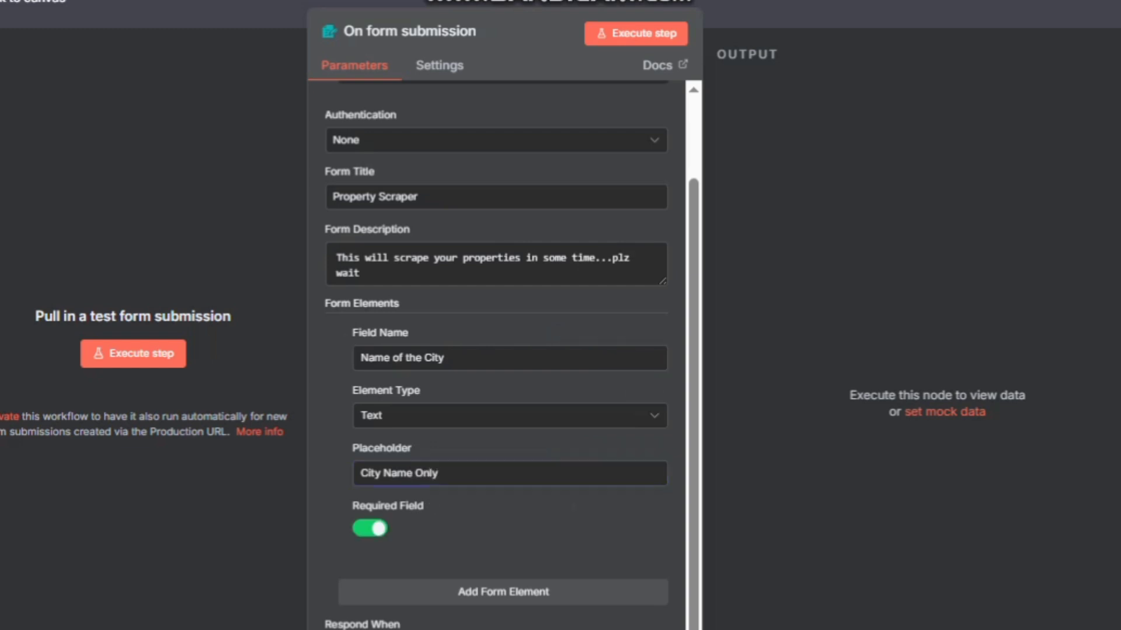
Add a second form element with the field name "Properties to Scrape".
click(503, 591)
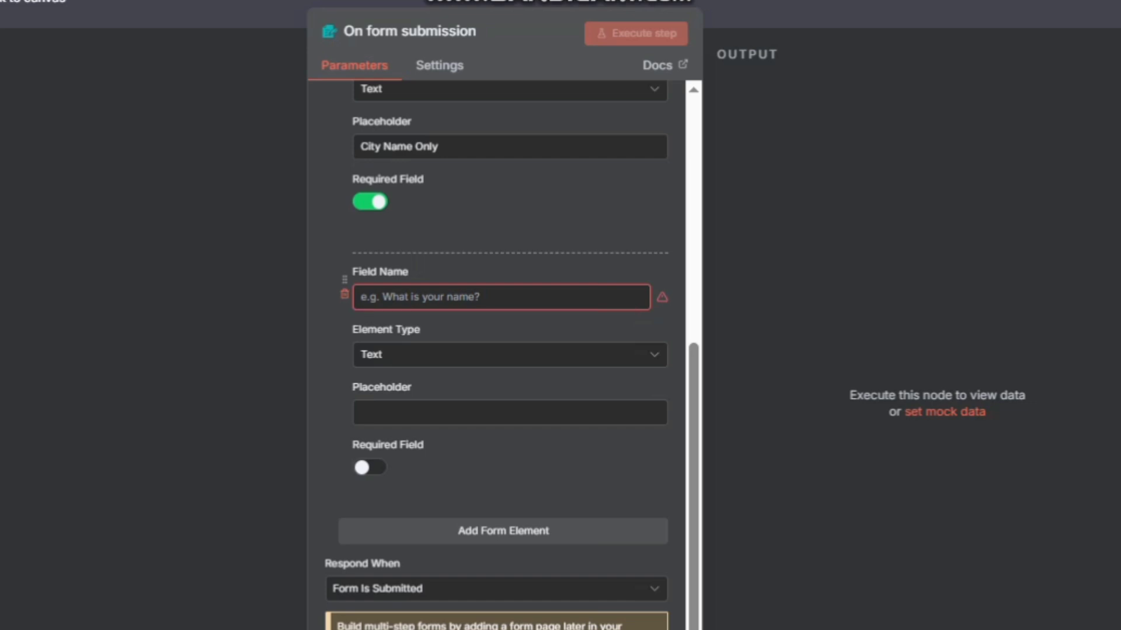
click(501, 297)
text(How)
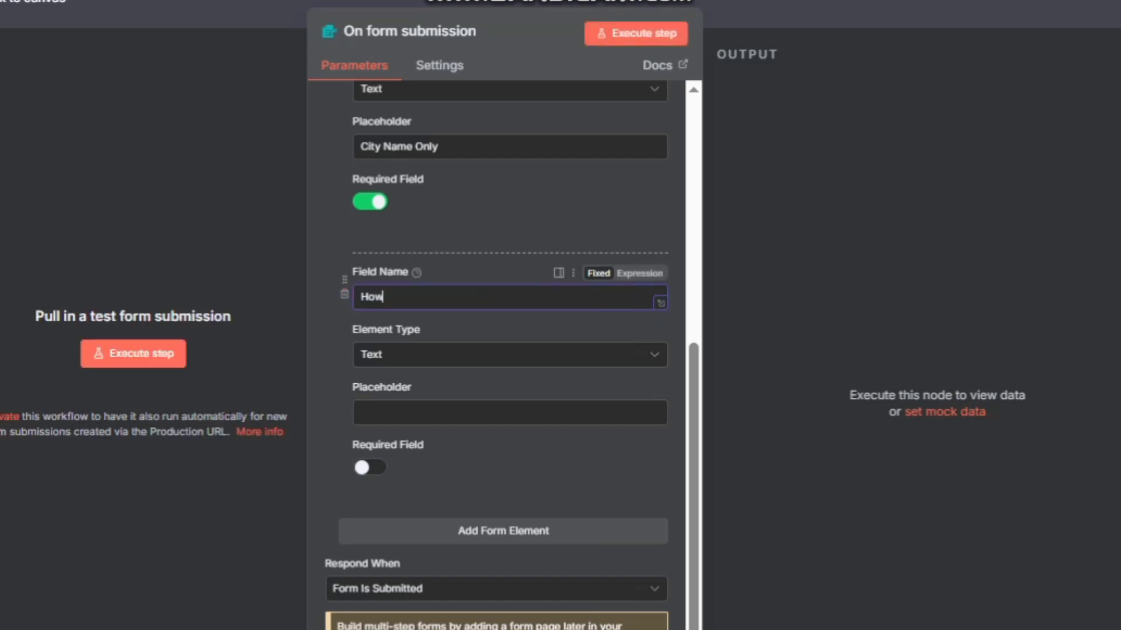
key(BackSpace)
key(BackSpace)
key(BackSpace)
text(Properties to Scrape)
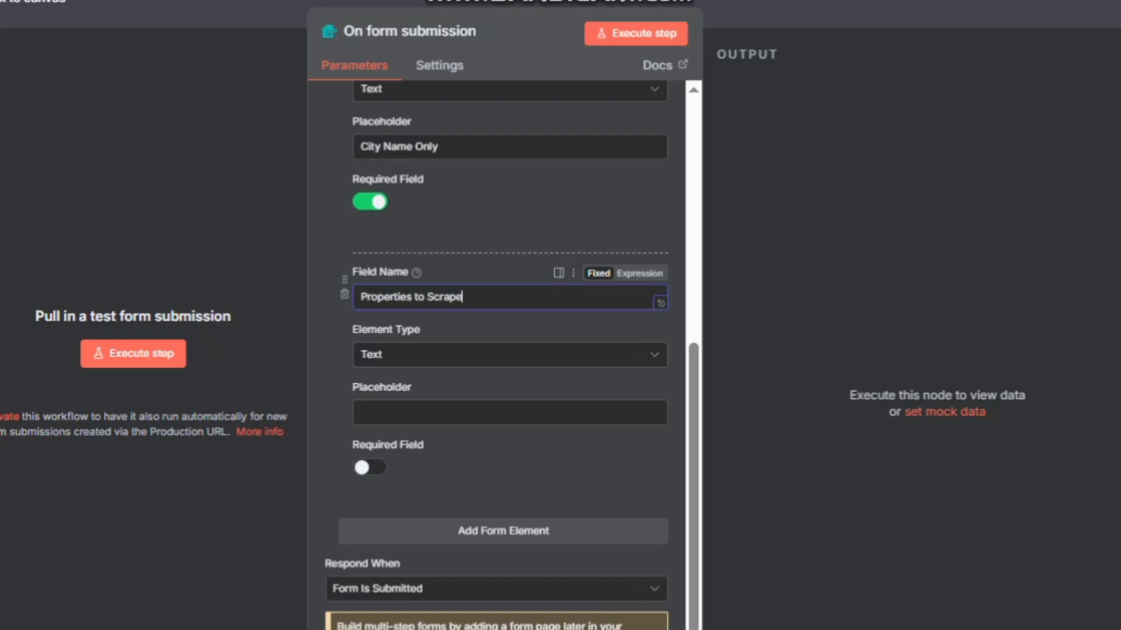
Set the Properties to Scrape element's type to Number and its placeholder to "Write how many properties".
click(502, 354)
scroll(502, 429, up, 3)
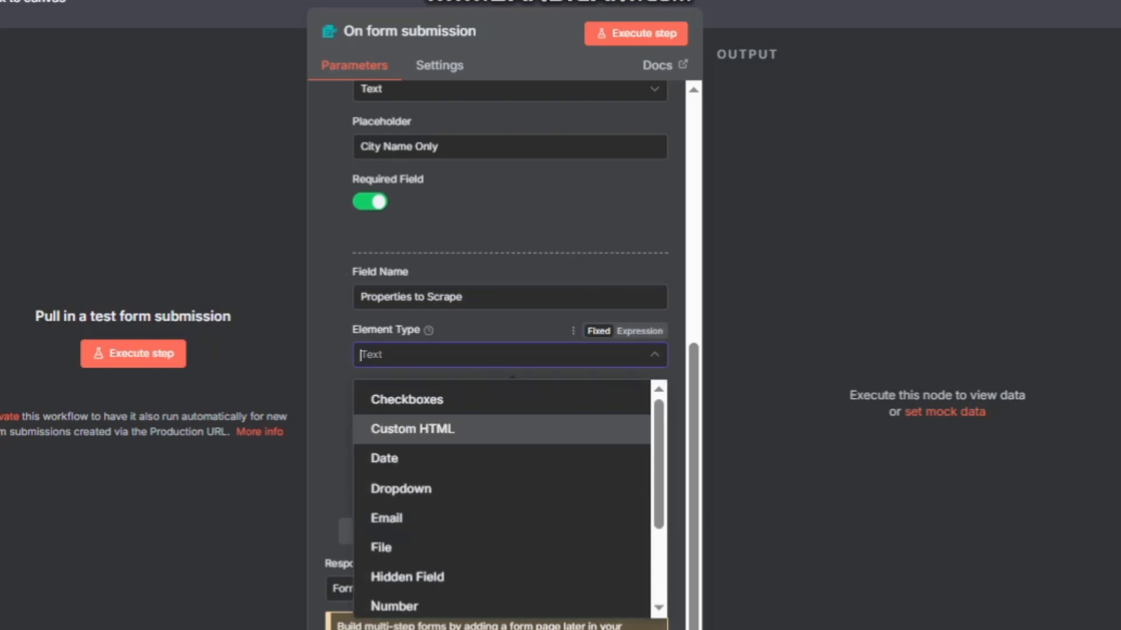
scroll(502, 494, down, 2)
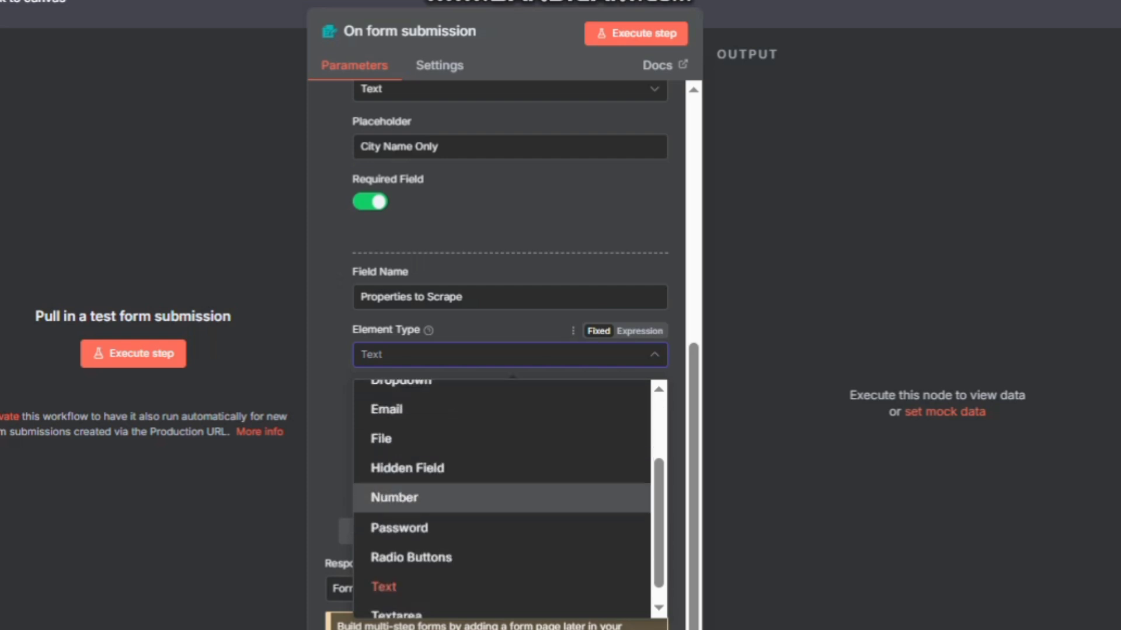
click(502, 498)
click(508, 413)
text(Wri)
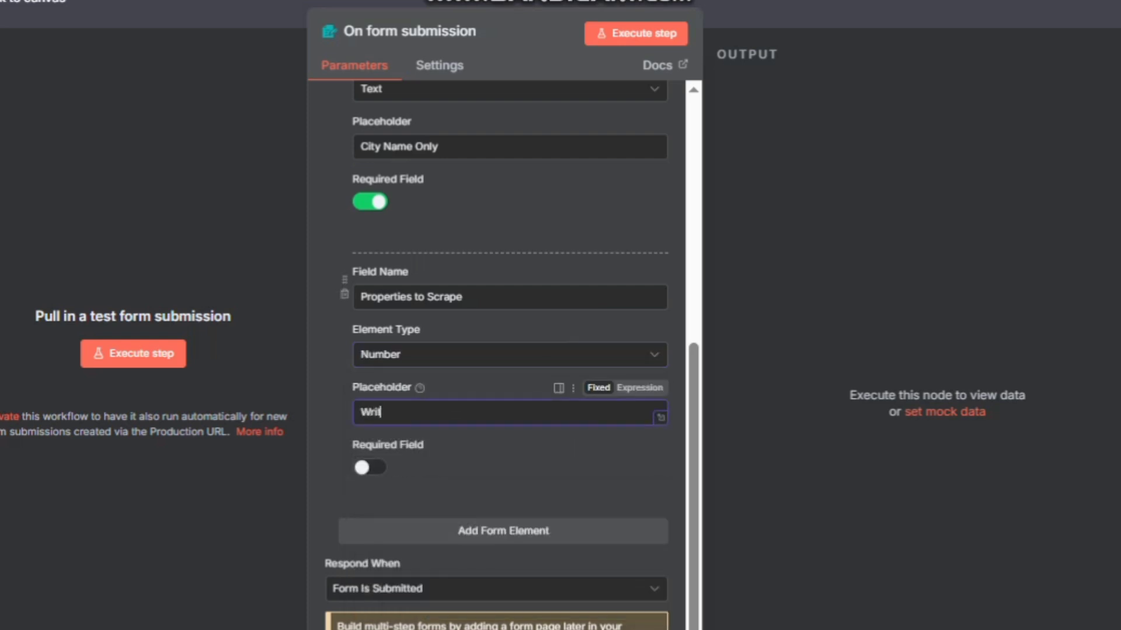
text(te how many properties)
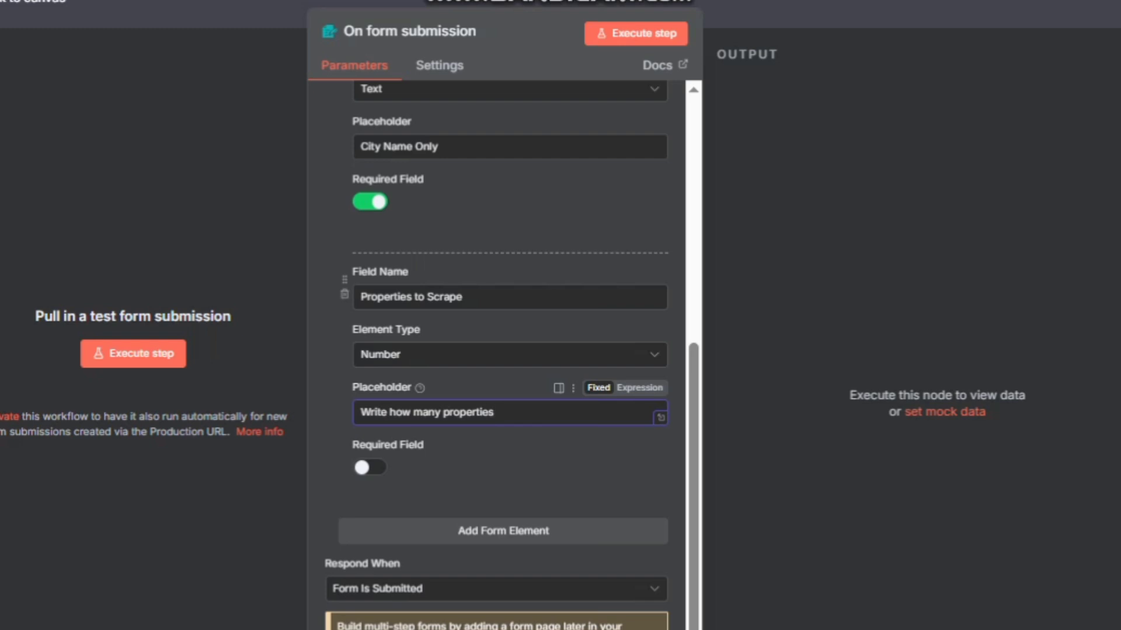
Complete the Properties to Scrape placeholder as "Write how many properties you are looking for...i.e. 5" and make the field required.
text( you are looking for...)
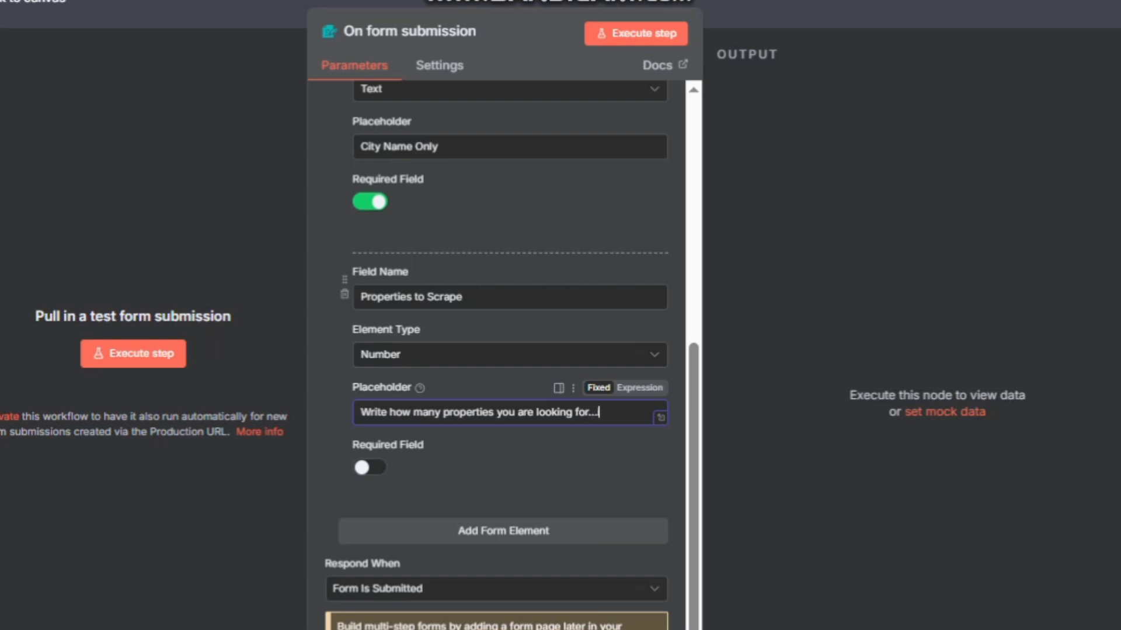
text(i.e. 100)
key(BackSpace)
key(BackSpace)
click(369, 467)
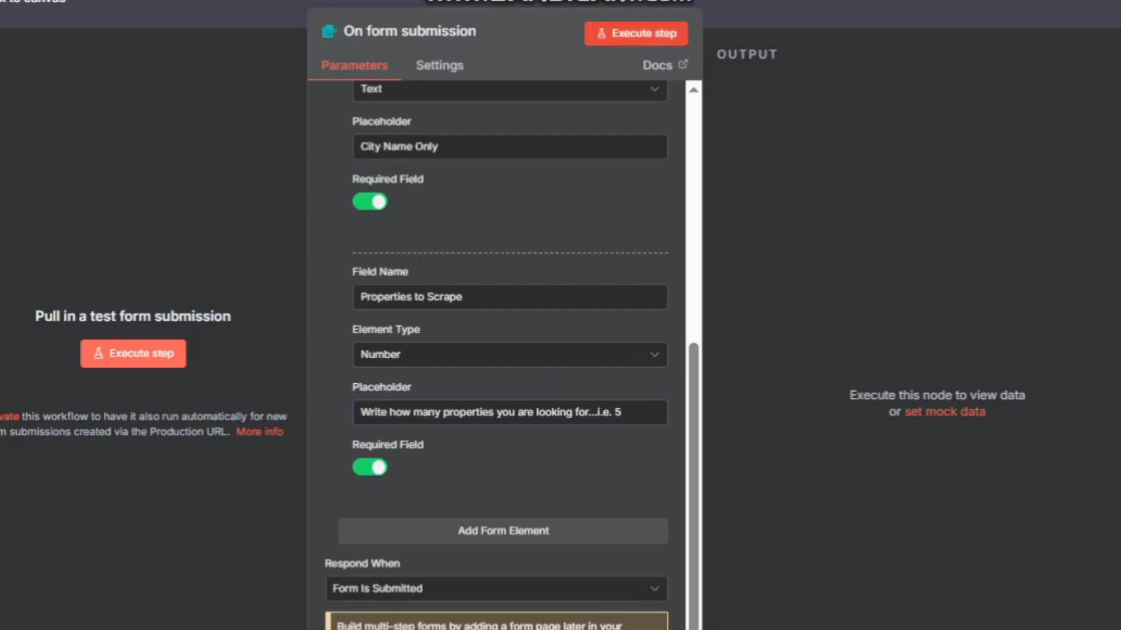
click(635, 33)
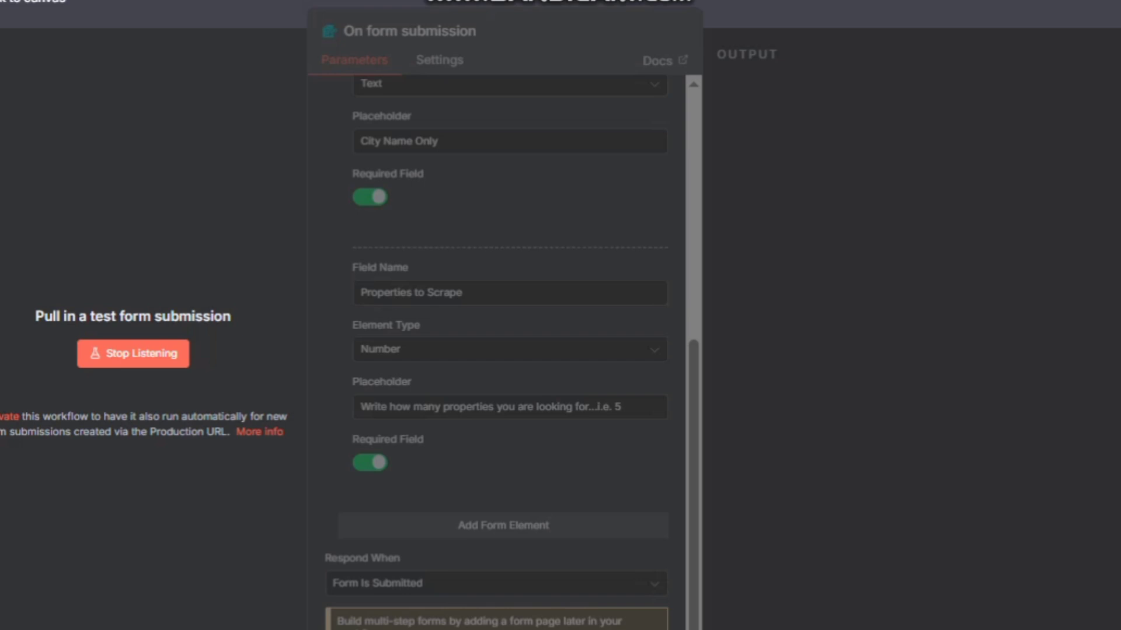
key(Escape)
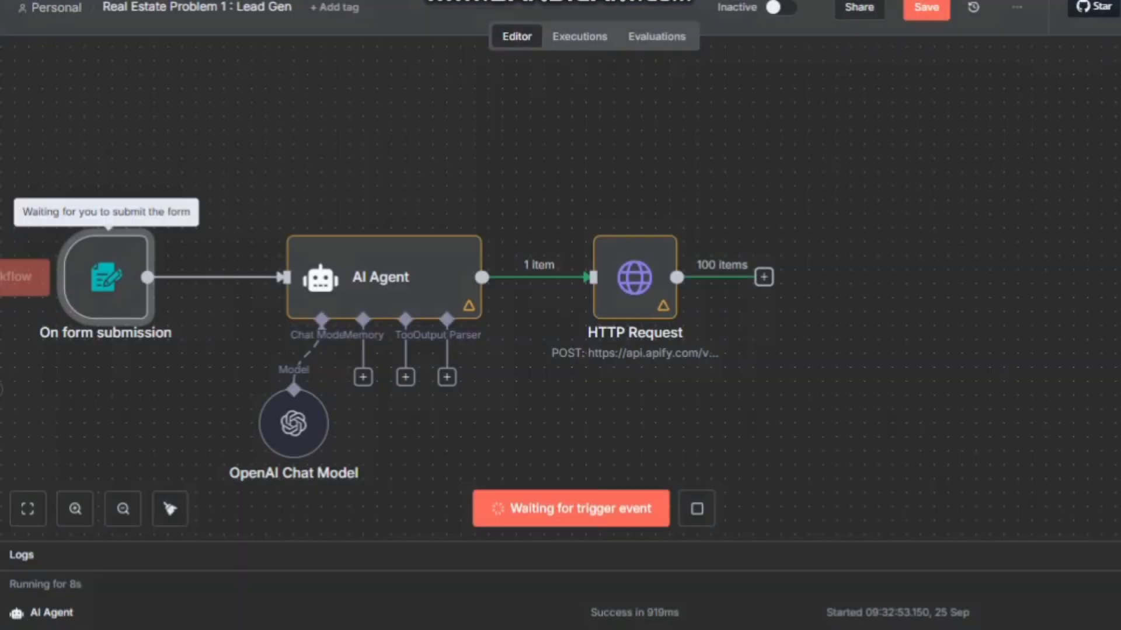
drag(222, 193, 352, 160)
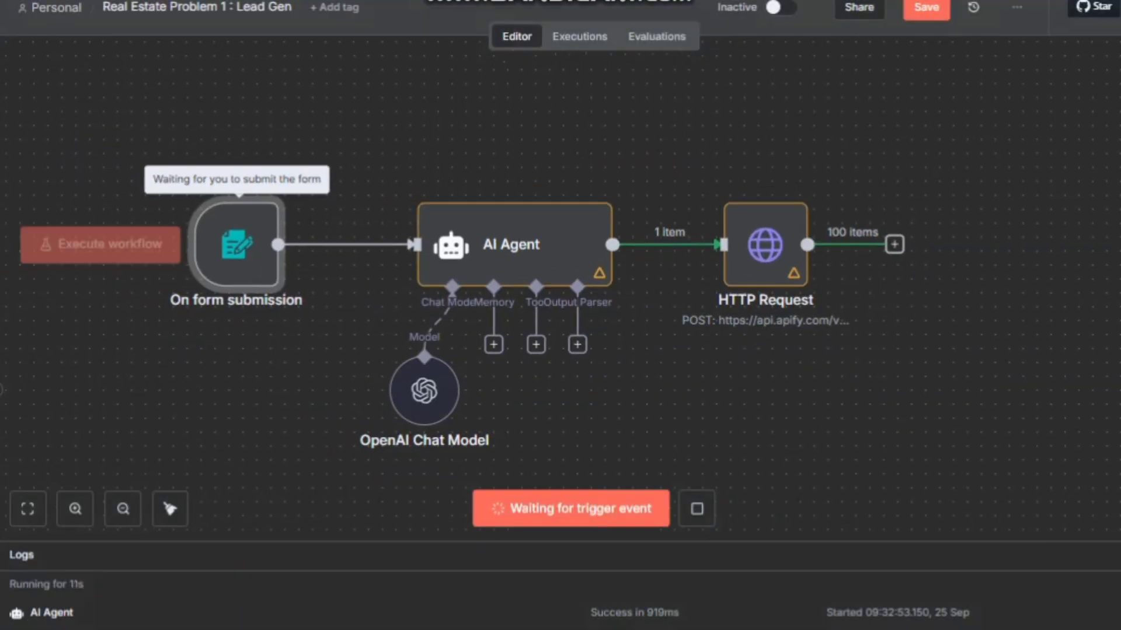
double_click(236, 245)
key(Escape)
click(697, 509)
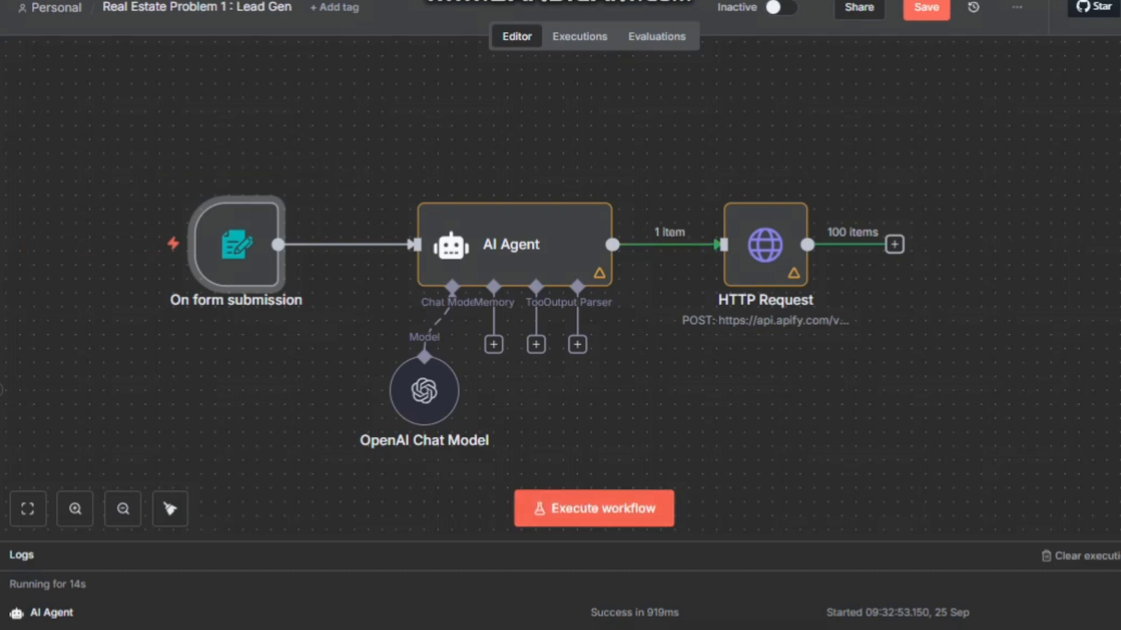
Execute the workflow and fill in its test form with the city Toledo and 10 properties to scrape.
click(593, 508)
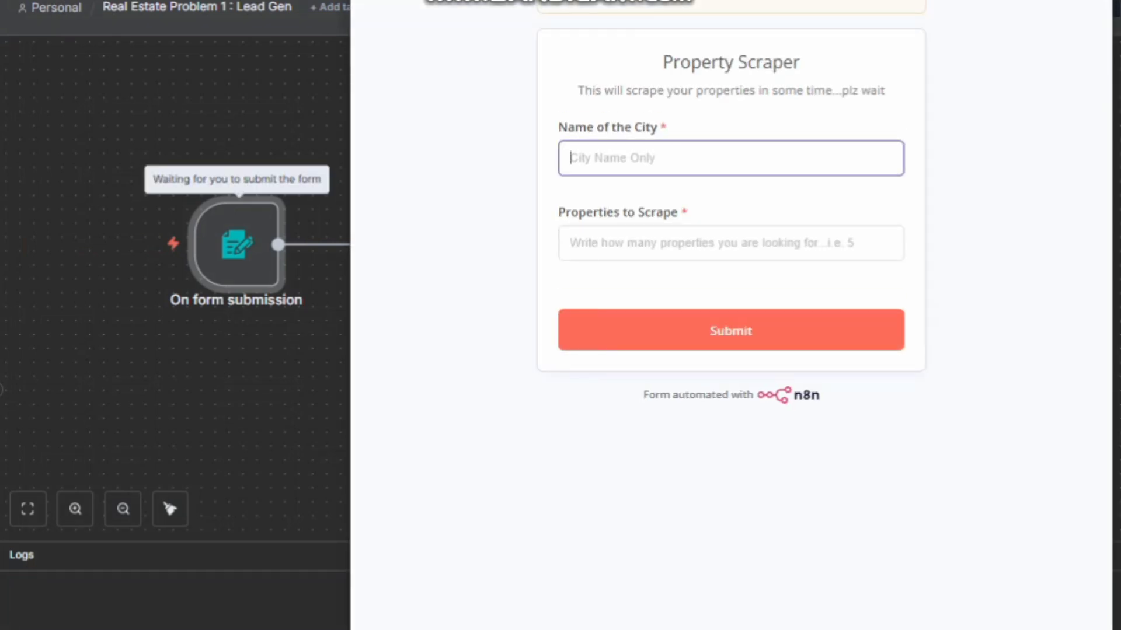
text(Toledo)
key(Tab)
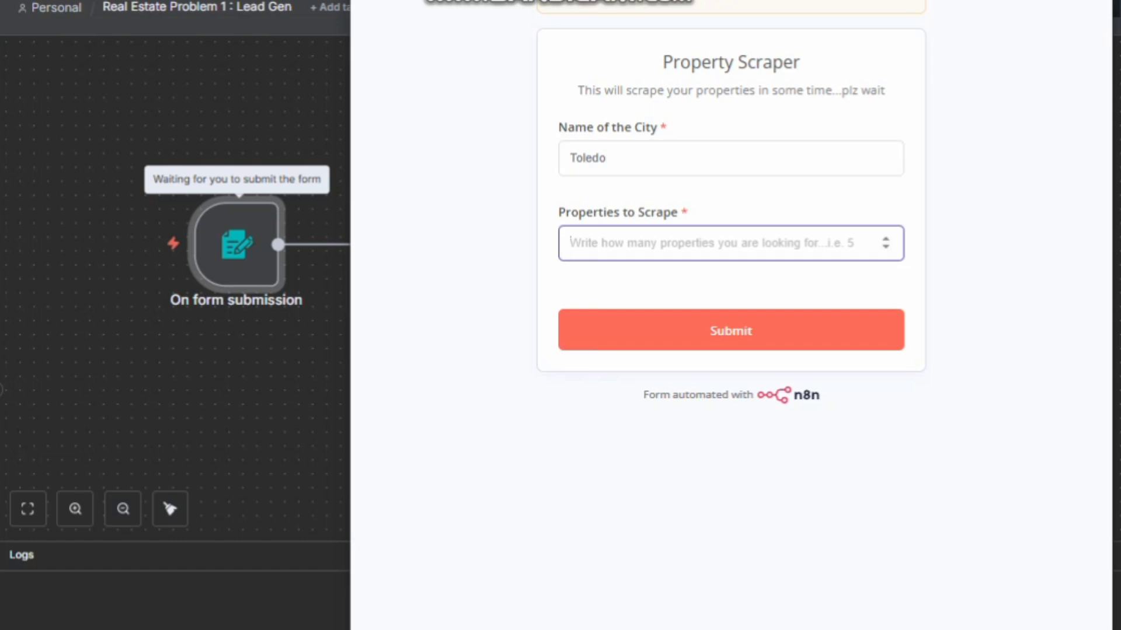
text(100)
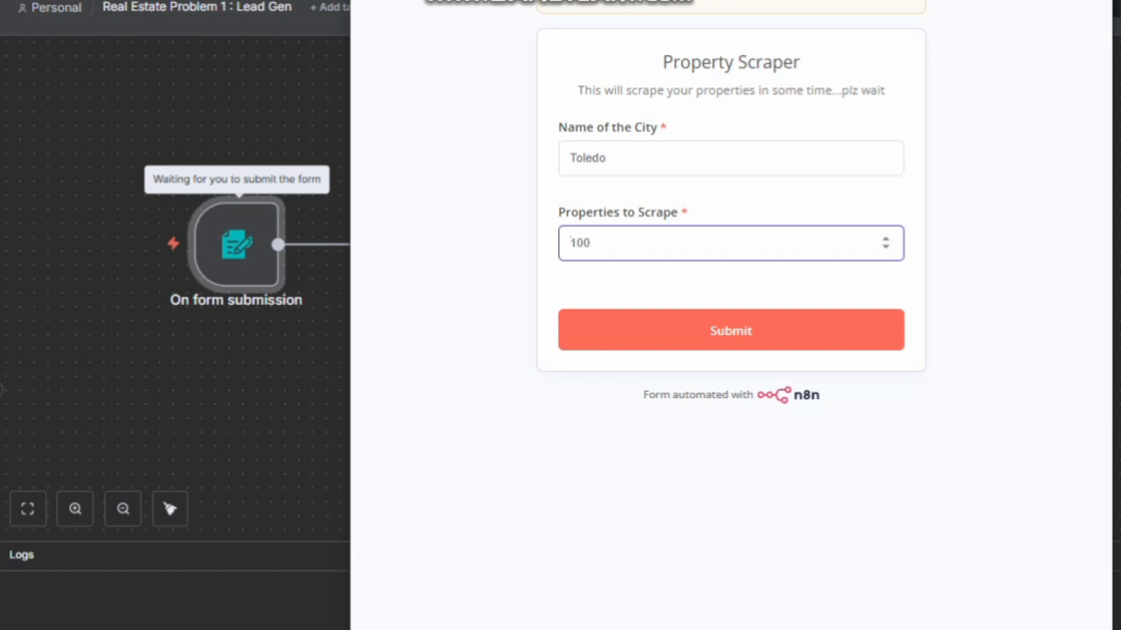
key(BackSpace)
key(BackSpace)
key(BackSpace)
text(10)
Go back to the canvas and review the JSON body of the HTTP Request node for its item limit.
key(alt+Tab)
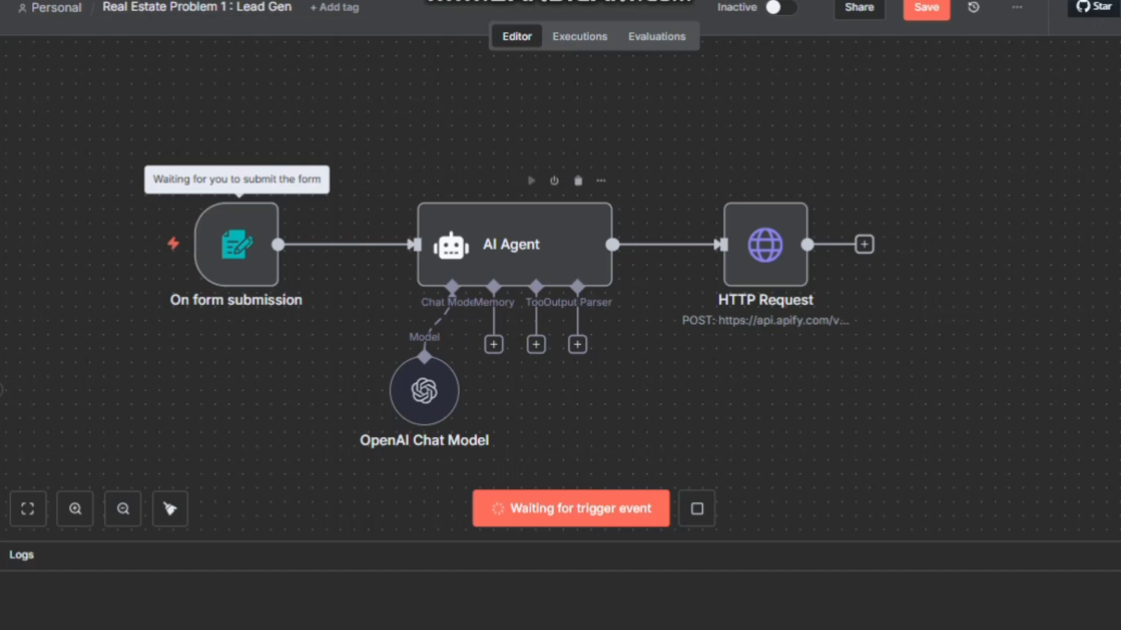
double_click(765, 248)
scroll(485, 350, down, 3)
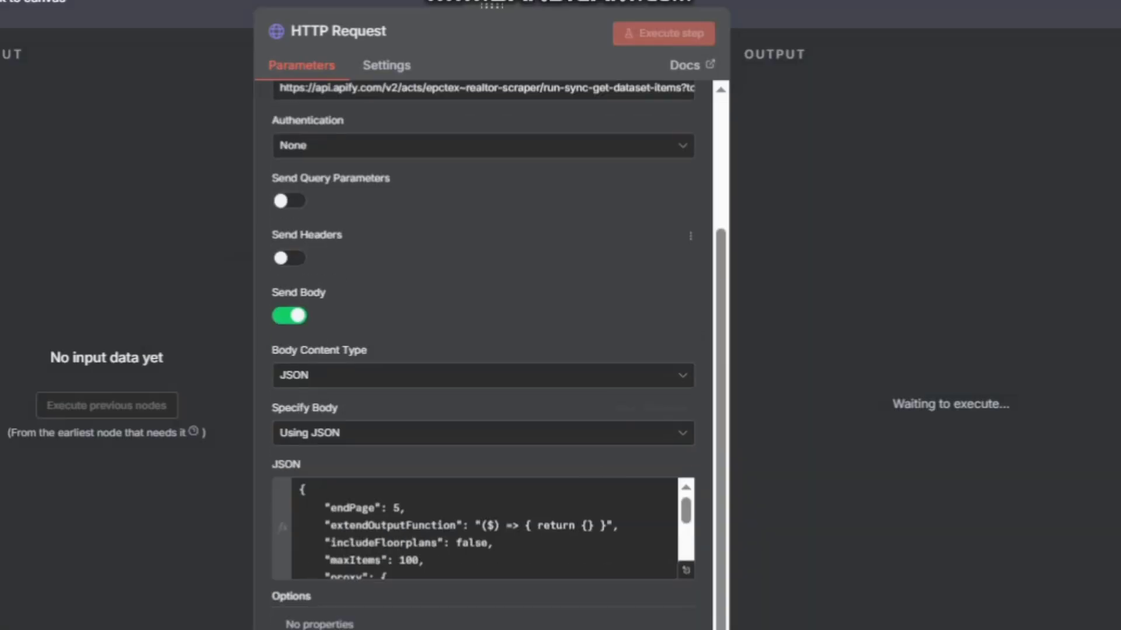
click(686, 570)
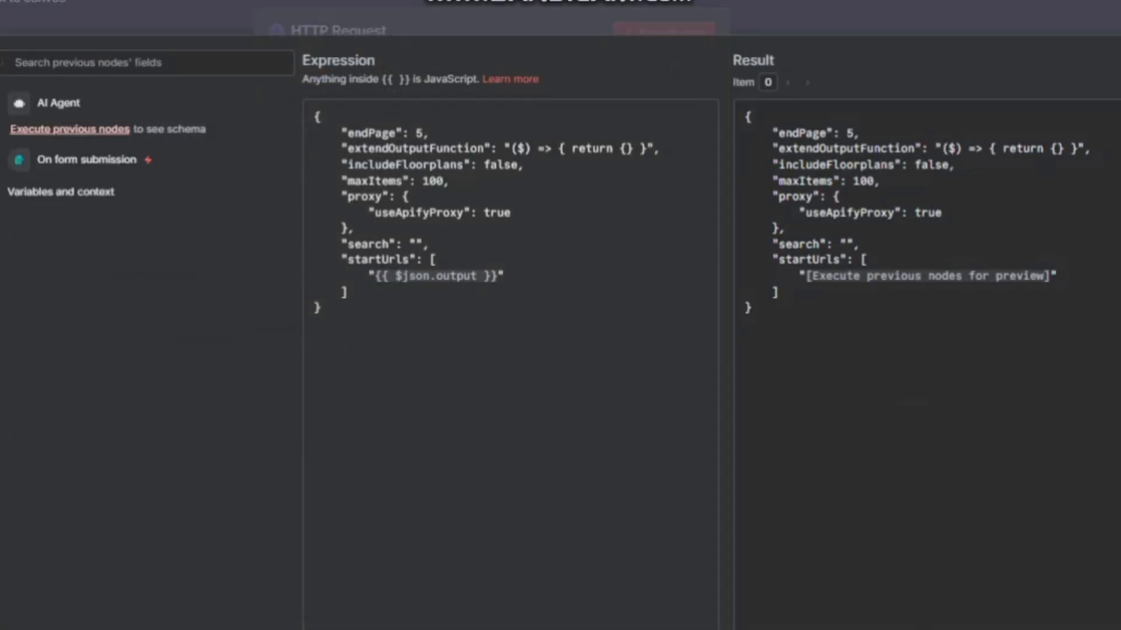
key(Escape)
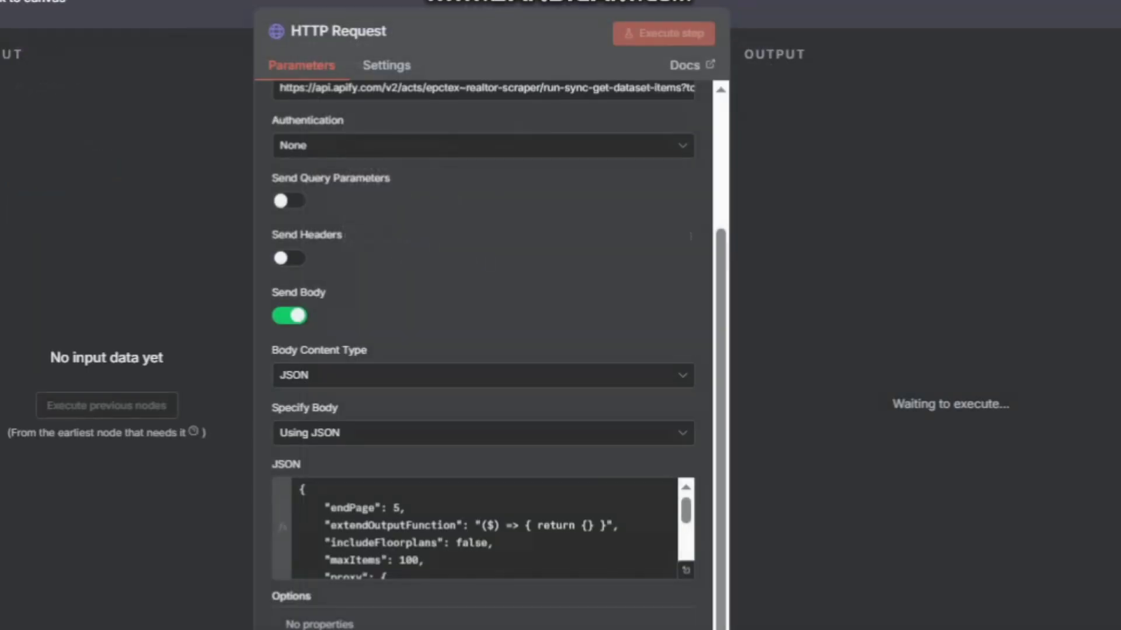
key(Escape)
scroll(236, 245, down, 1)
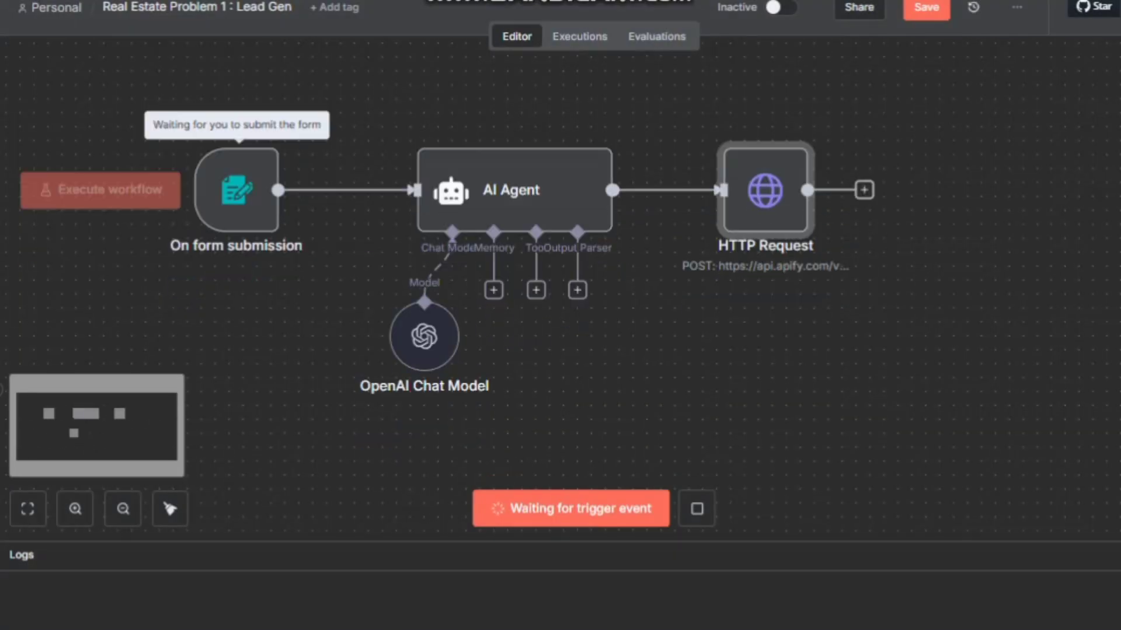
Return to the filled-in Property Scraper test form and submit it.
mouse_move(771, 629)
click(869, 619)
key(Return)
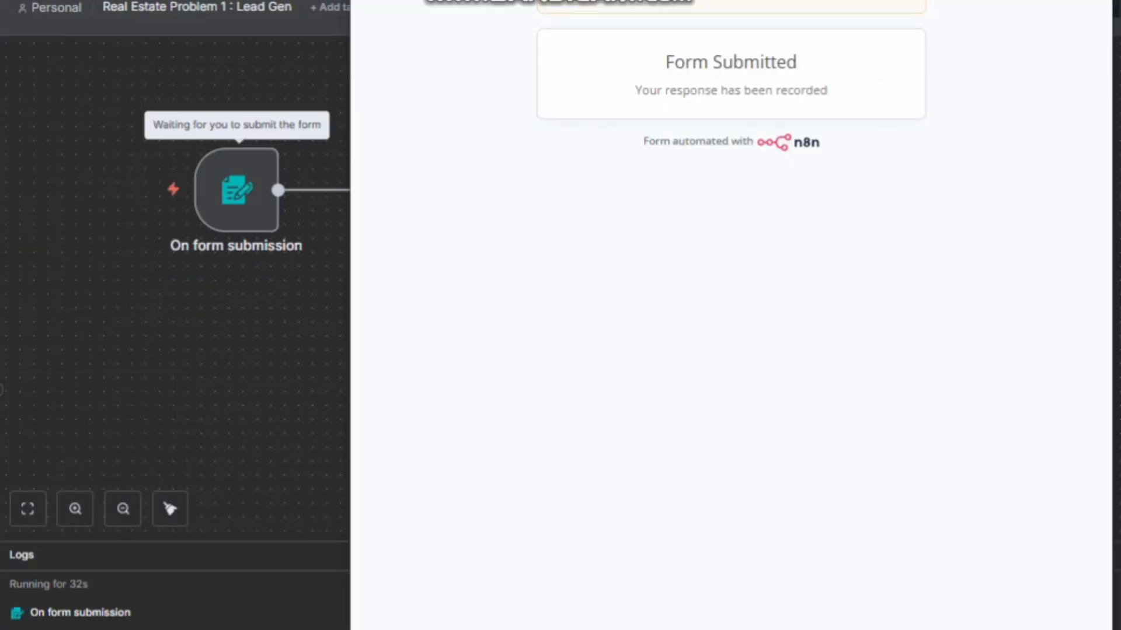
Set the AI Agent's prompt source to Define below and map the form's Name of the City field as the user message.
double_click(525, 192)
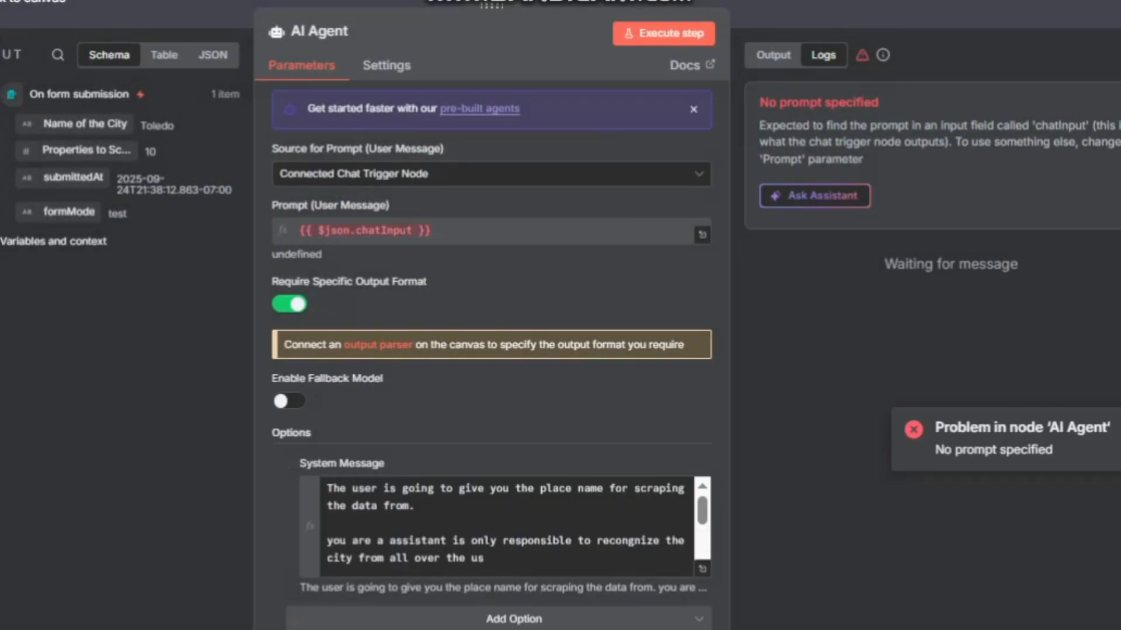
click(702, 234)
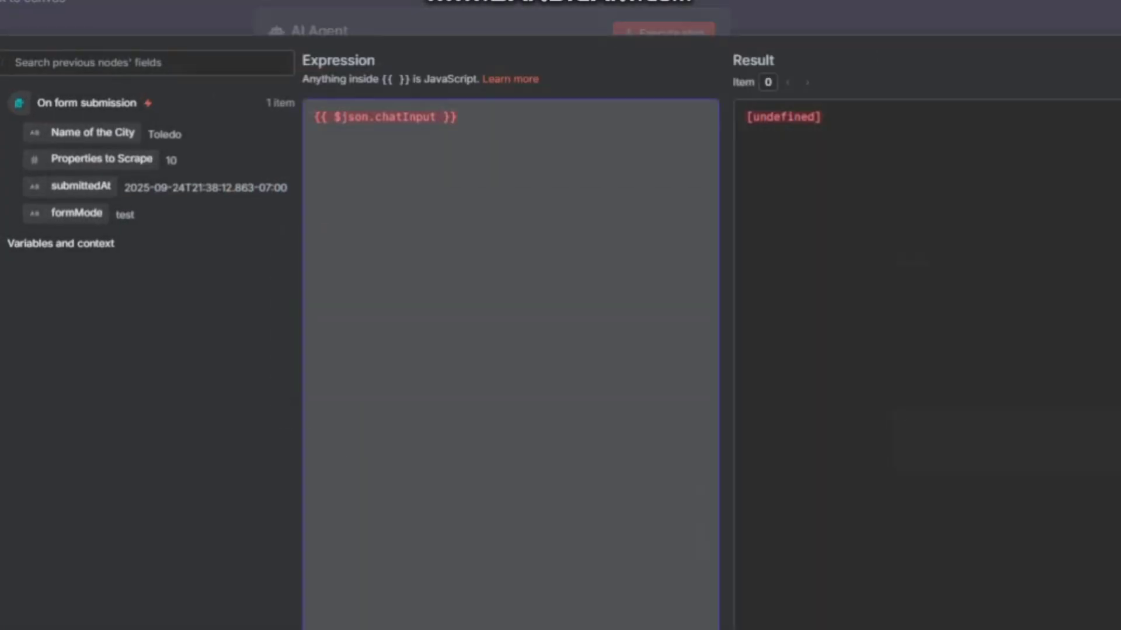
key(Escape)
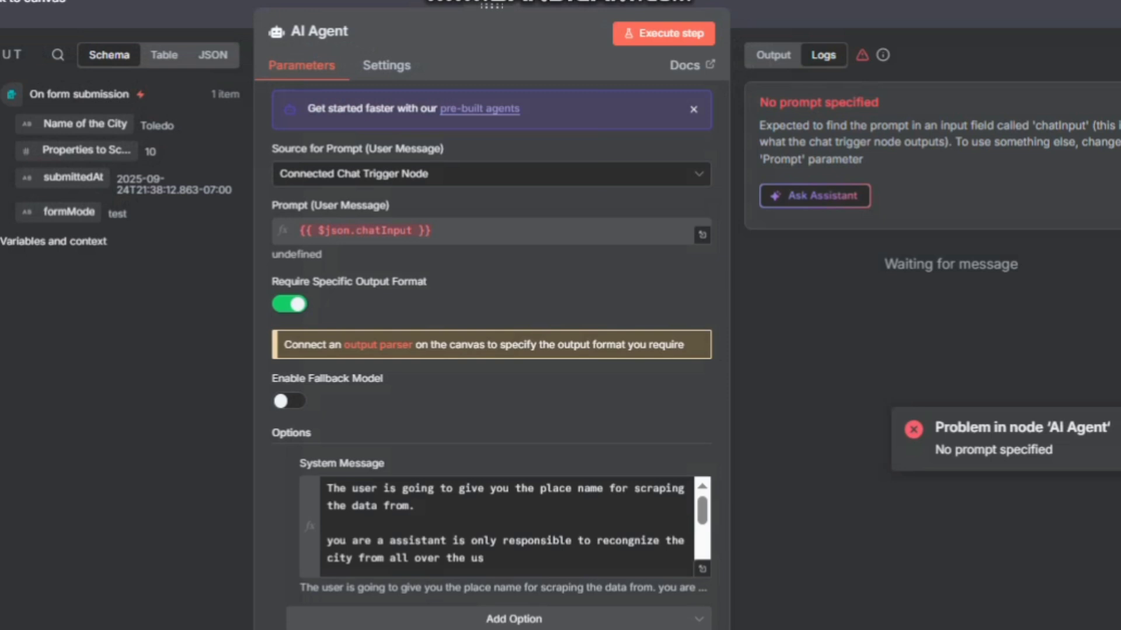
click(490, 173)
click(316, 333)
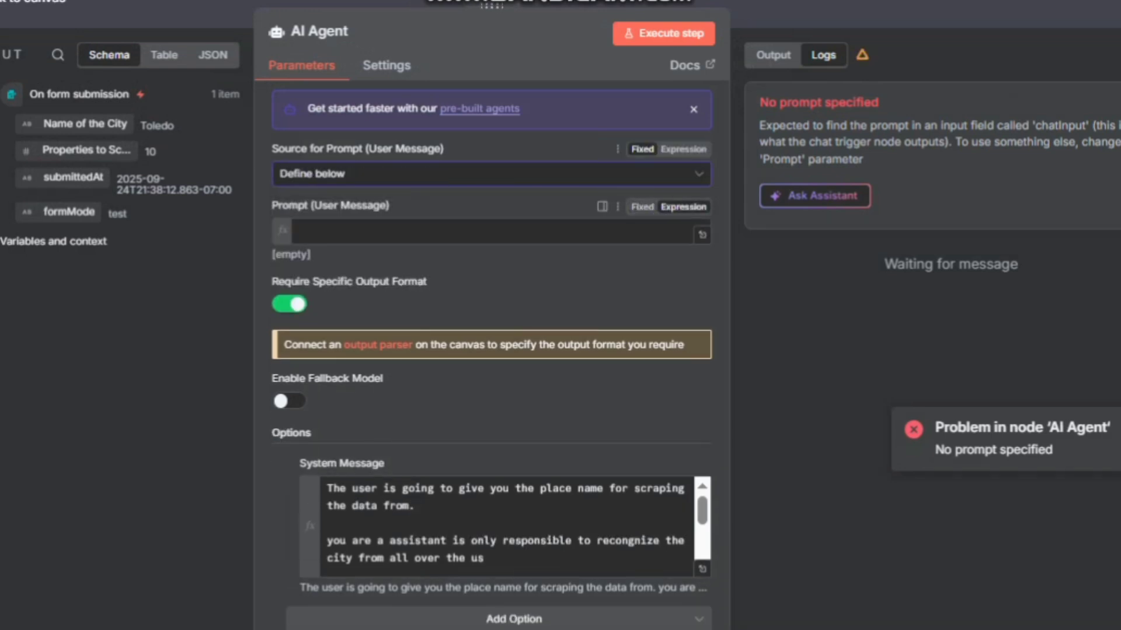
drag(85, 124, 374, 231)
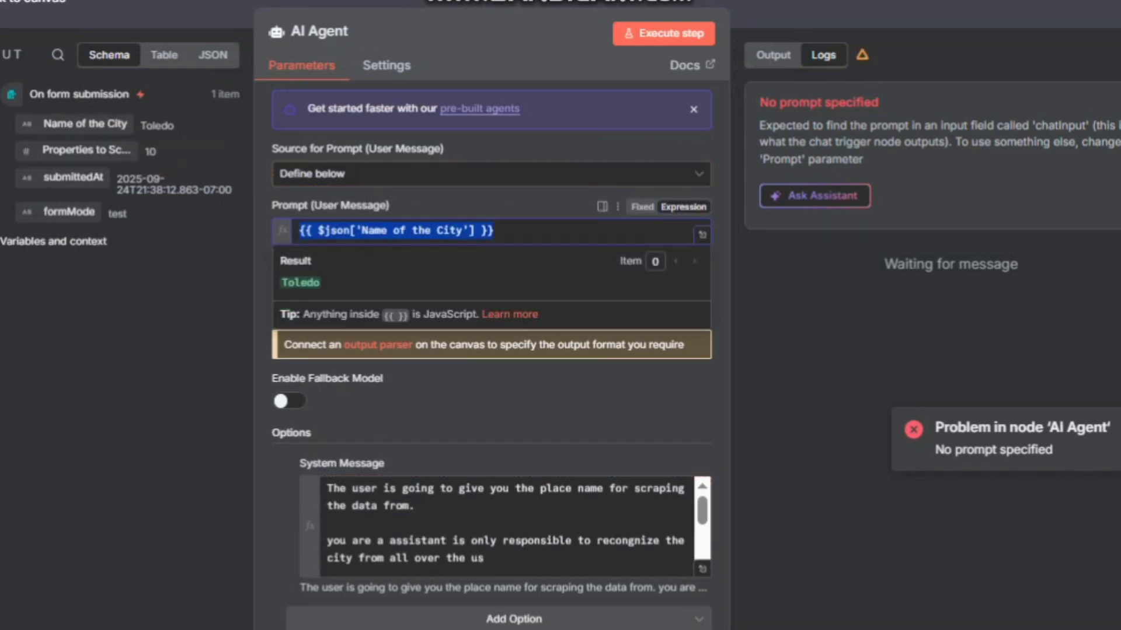
key(Escape)
key(Escape)
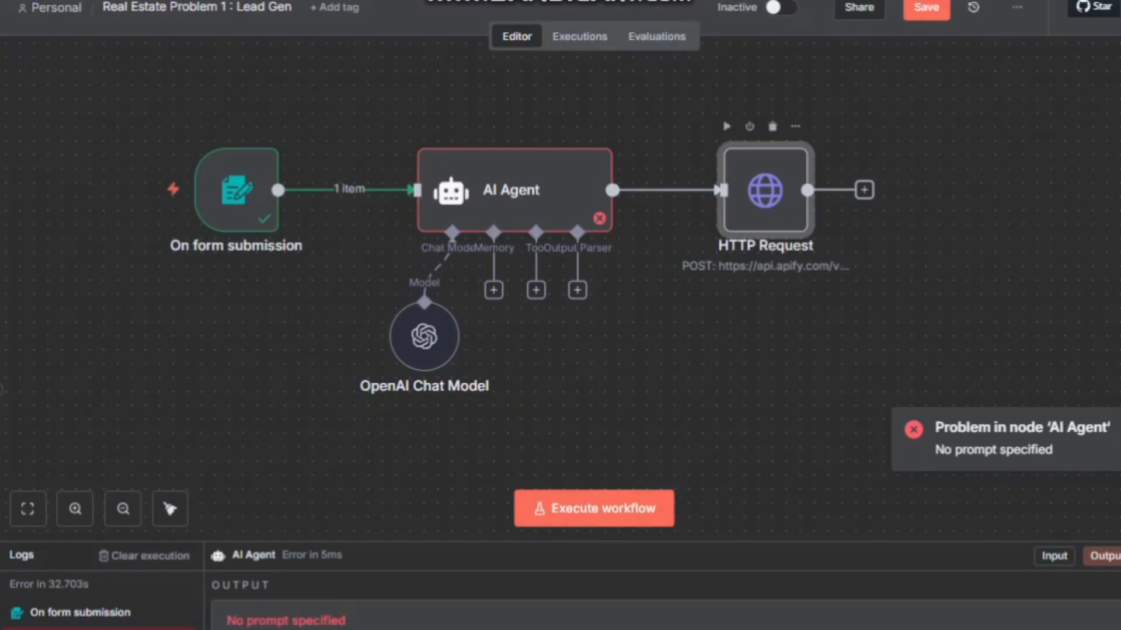
Replace the maxItems value of 100 in the HTTP Request's JSON body with the form's Properties to Scrape field.
double_click(764, 190)
scroll(496, 350, down, 3)
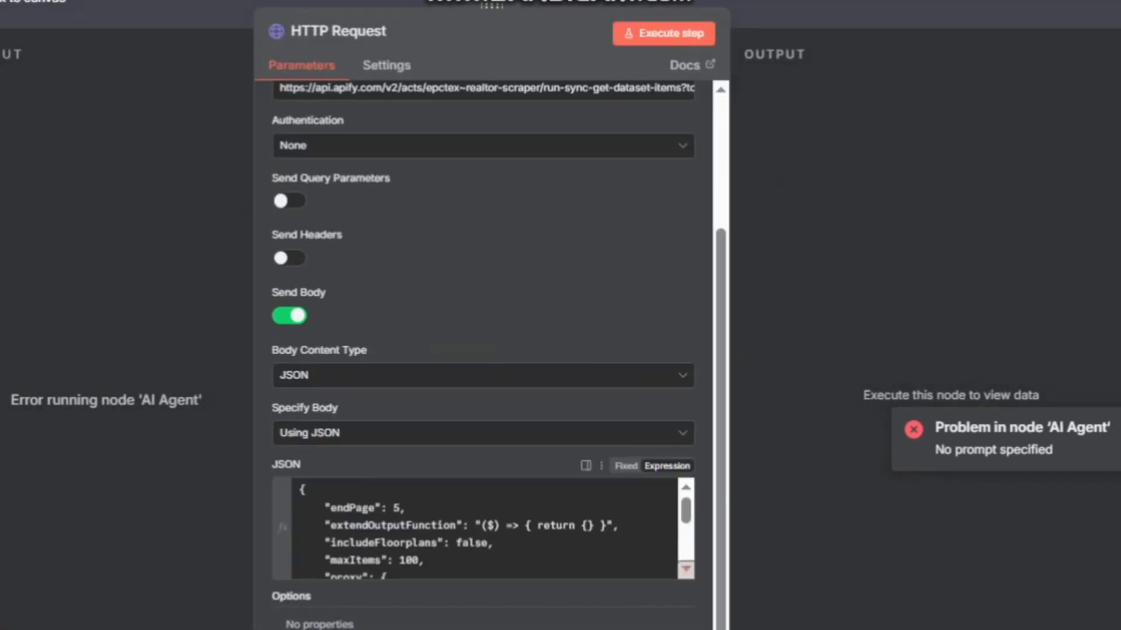
click(685, 570)
key(Delete)
key(Delete)
key(Delete)
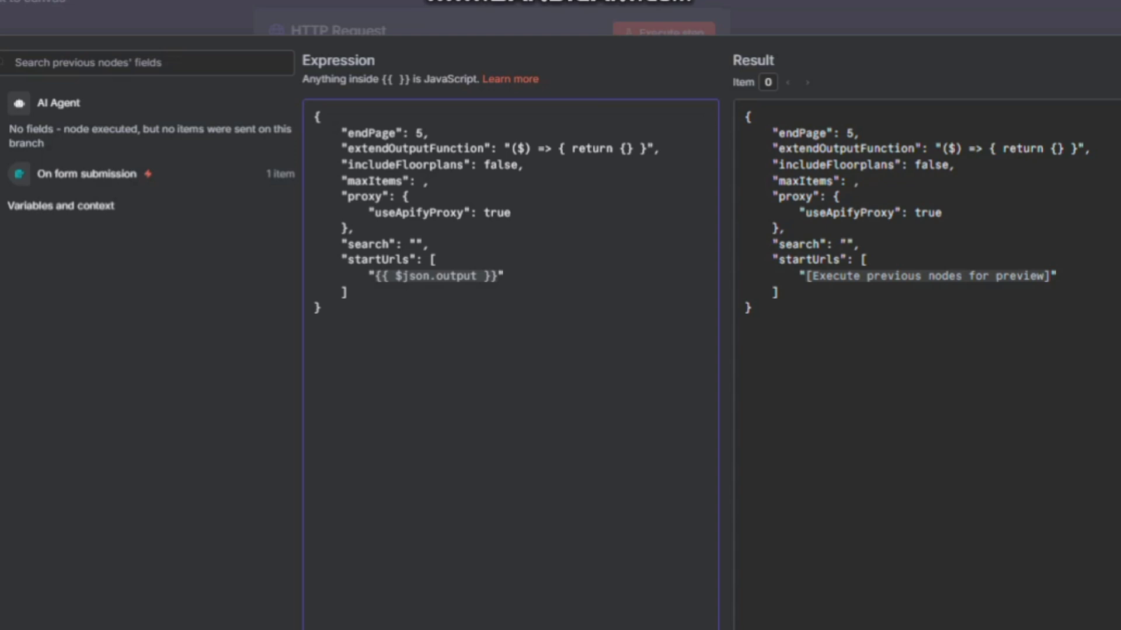
click(87, 174)
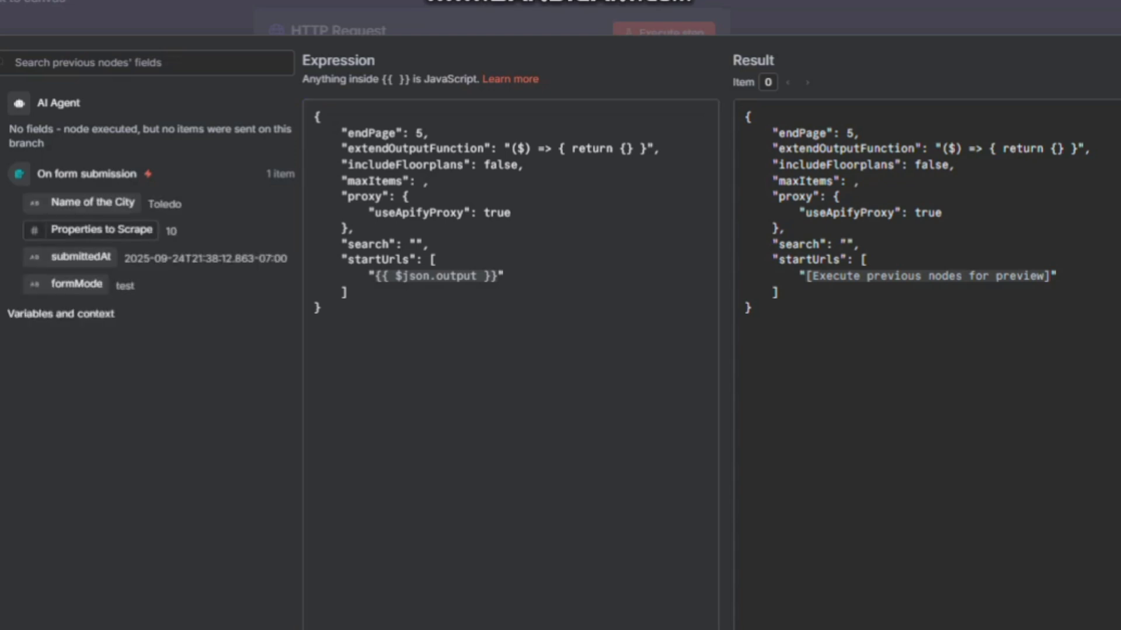
drag(102, 230, 431, 182)
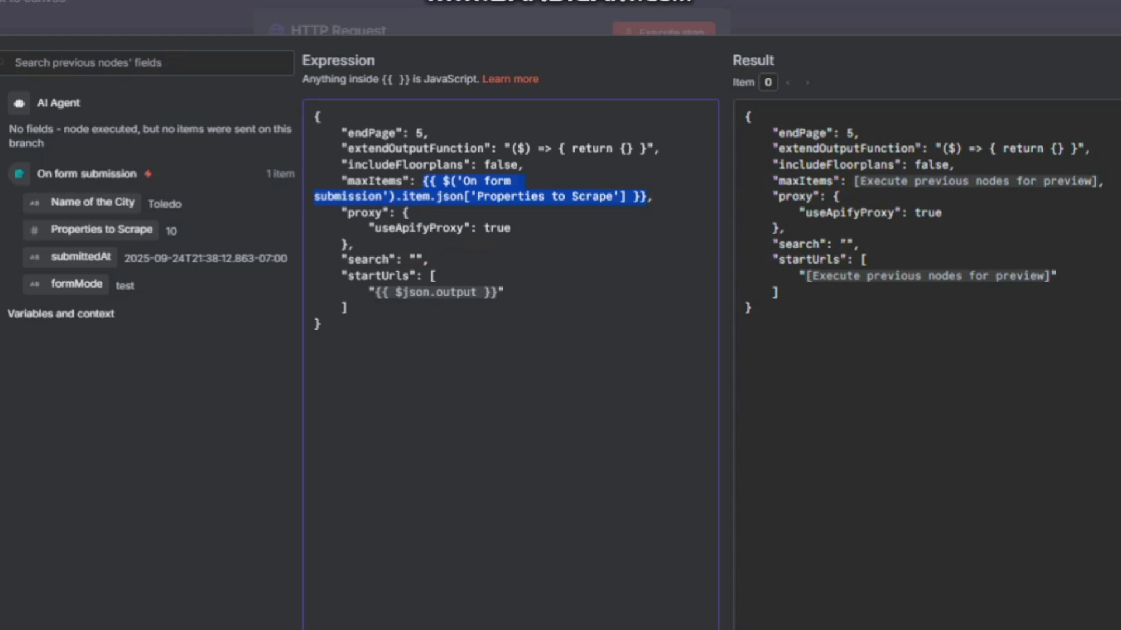
key(Escape)
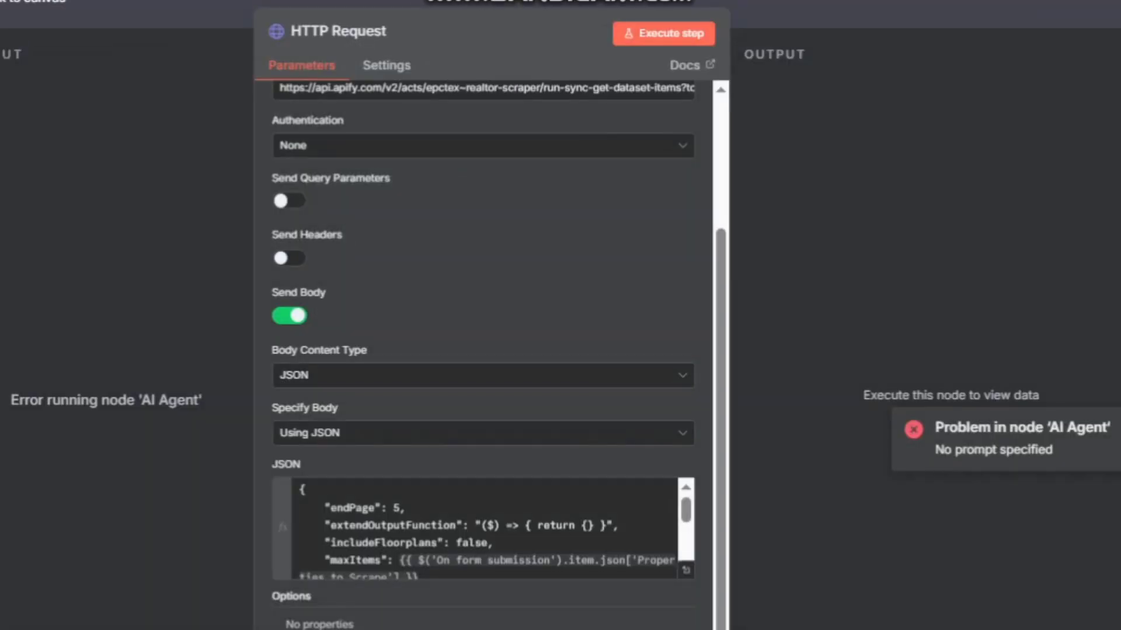
key(Escape)
Pin the form submission's output data, execute the workflow with it, and hide the logs.
double_click(235, 189)
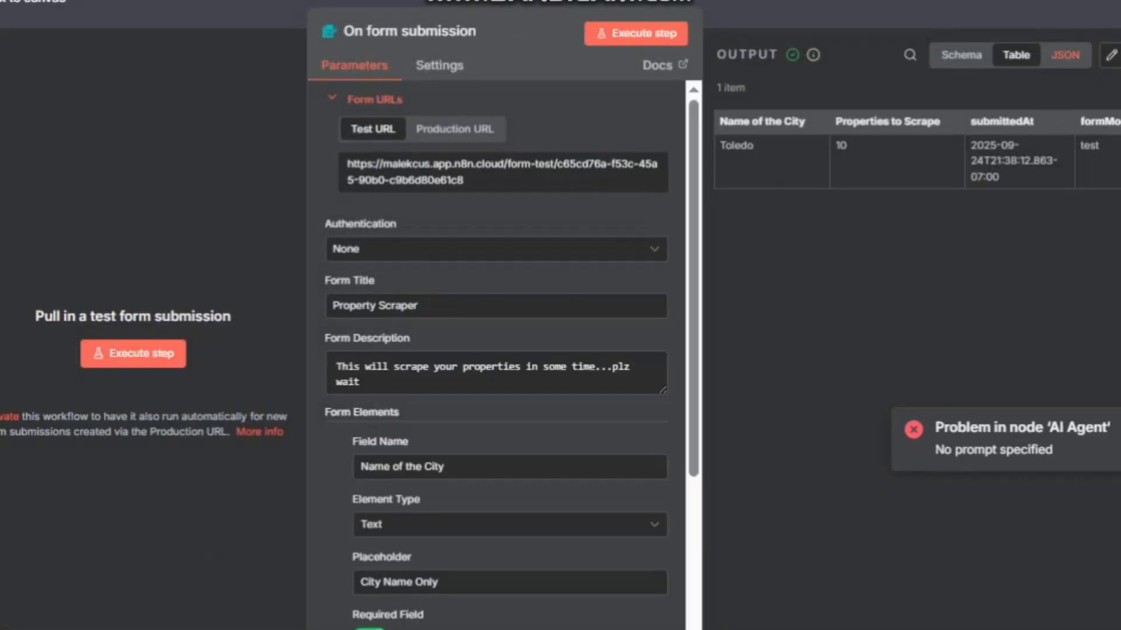
key(Escape)
click(592, 508)
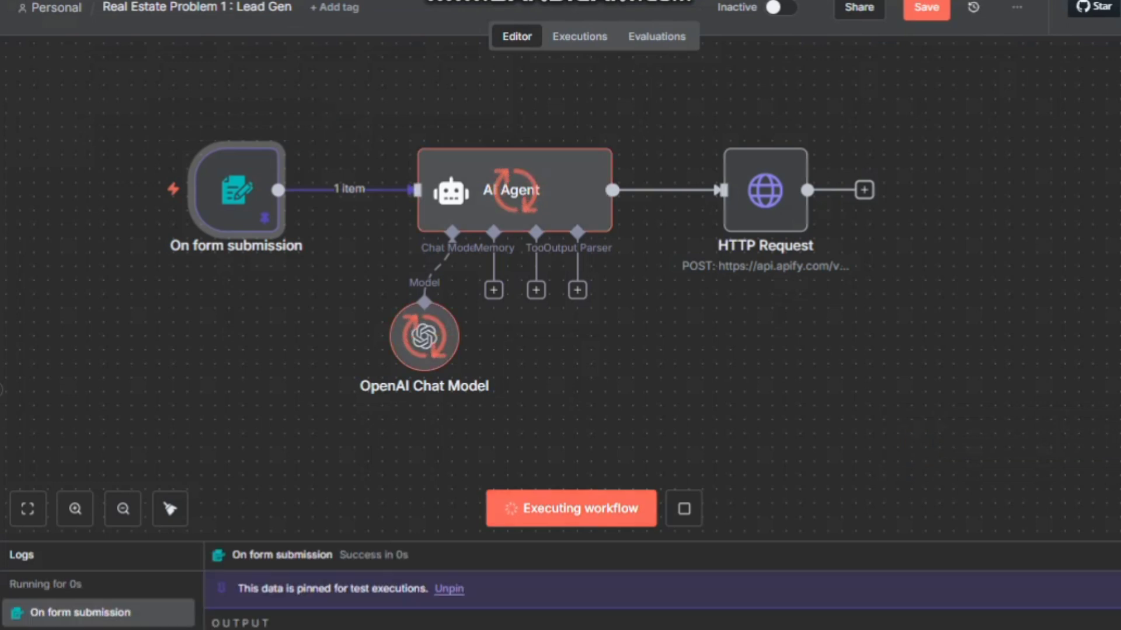
scroll(560, 286, up, 2)
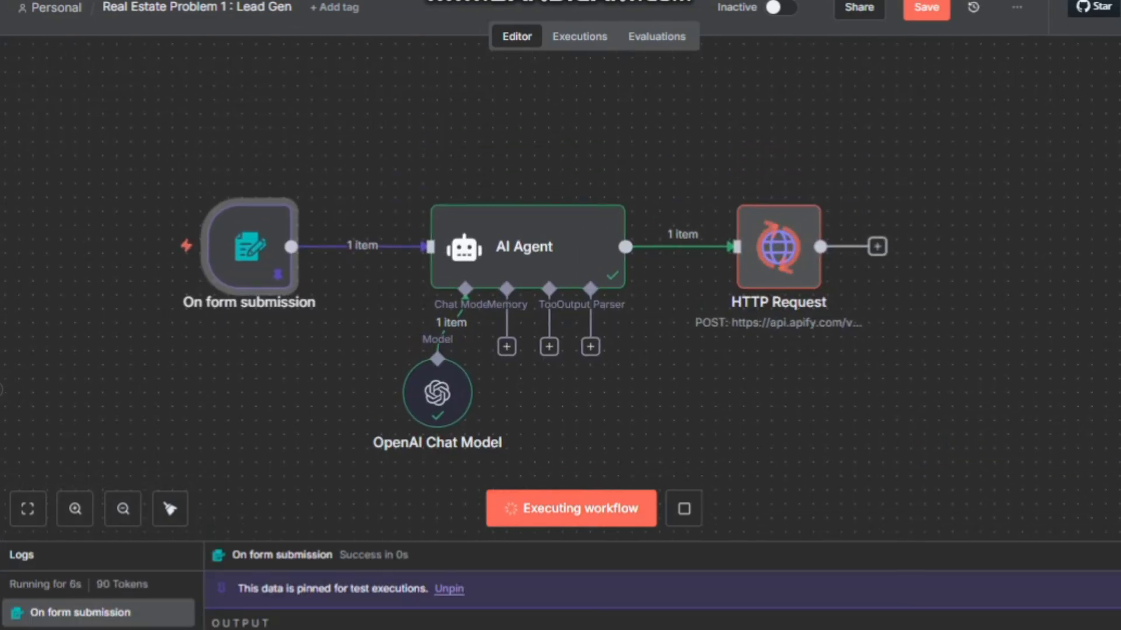
key(Escape)
key(l)
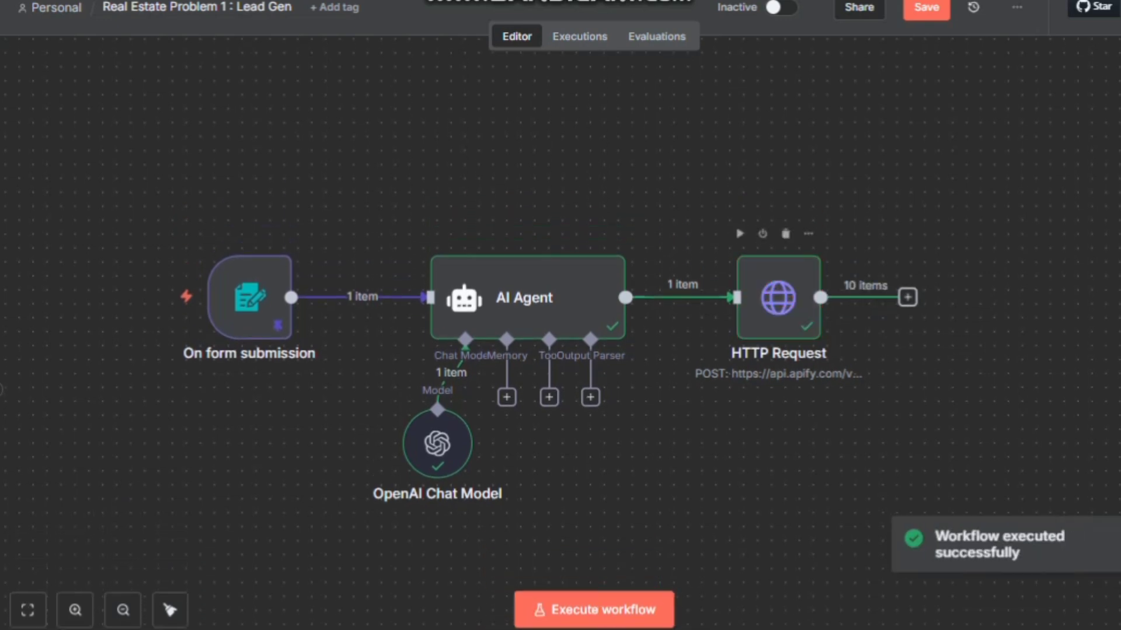
Examine the scraped Toledo listings and their sale status in the HTTP Request node's output table.
key(Return)
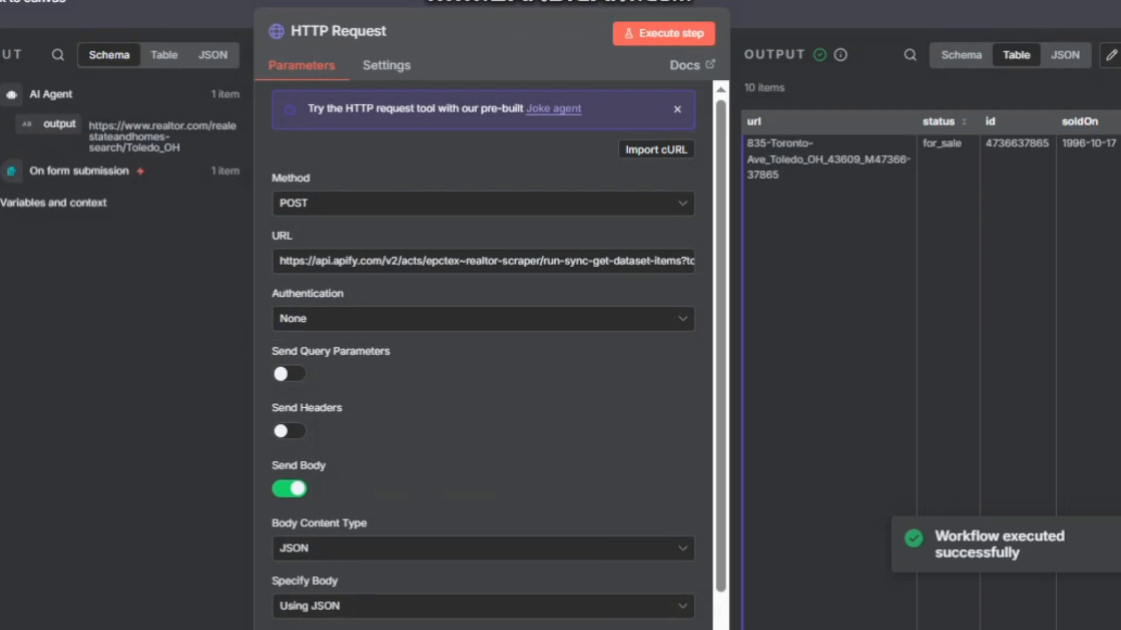
drag(924, 146, 956, 146)
drag(924, 232, 956, 233)
scroll(948, 234, down, 10)
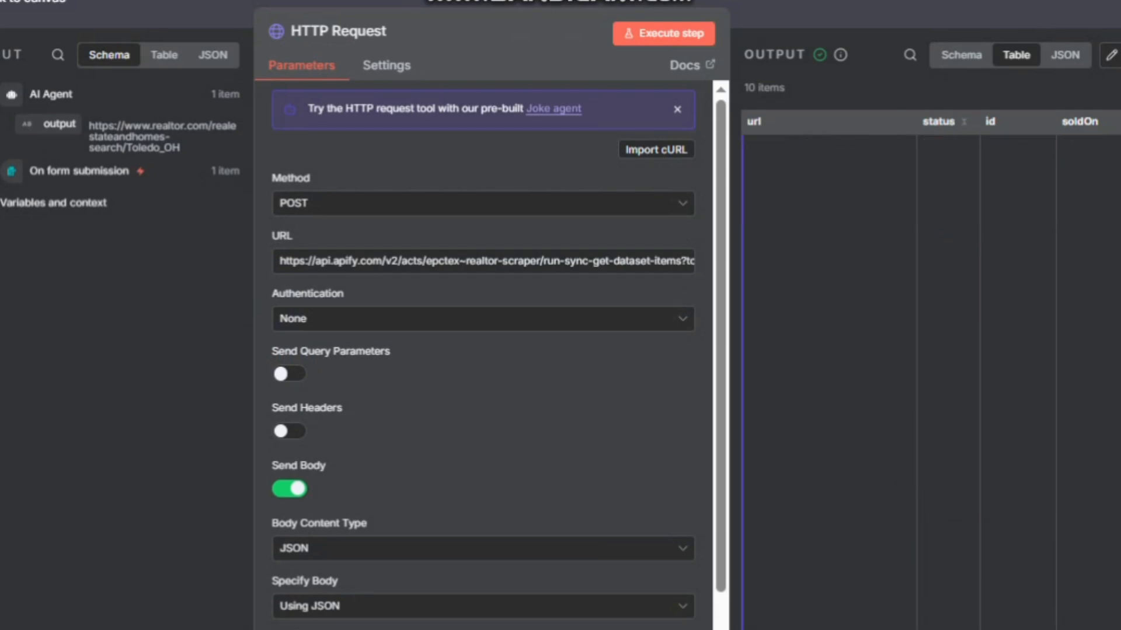
scroll(931, 380, down, 5)
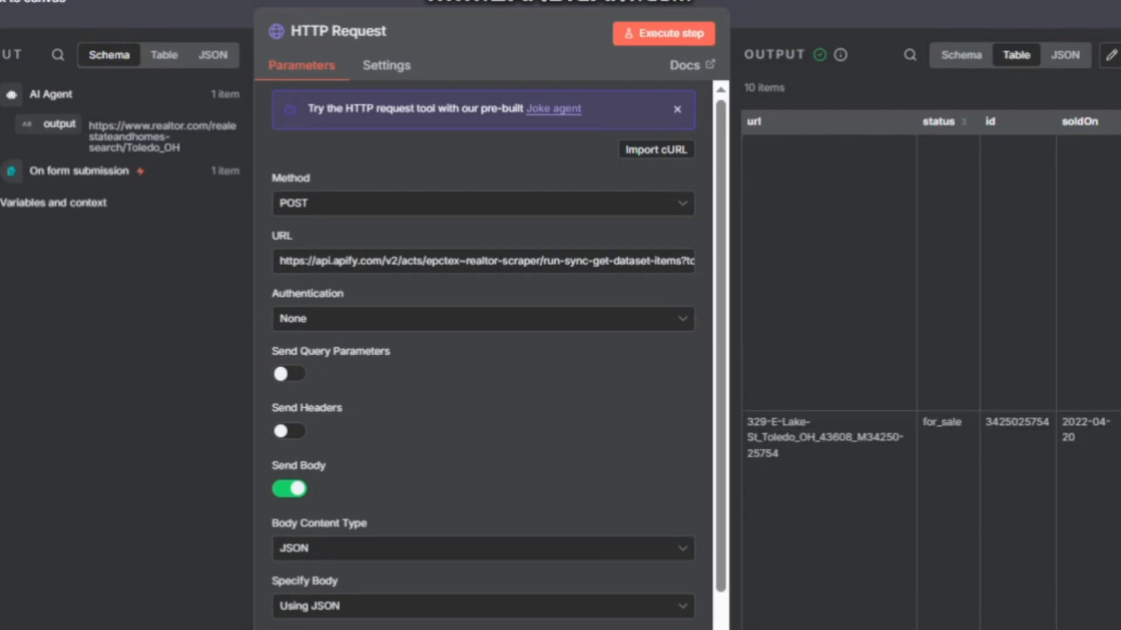
scroll(931, 380, down, 8)
scroll(931, 379, down, 4)
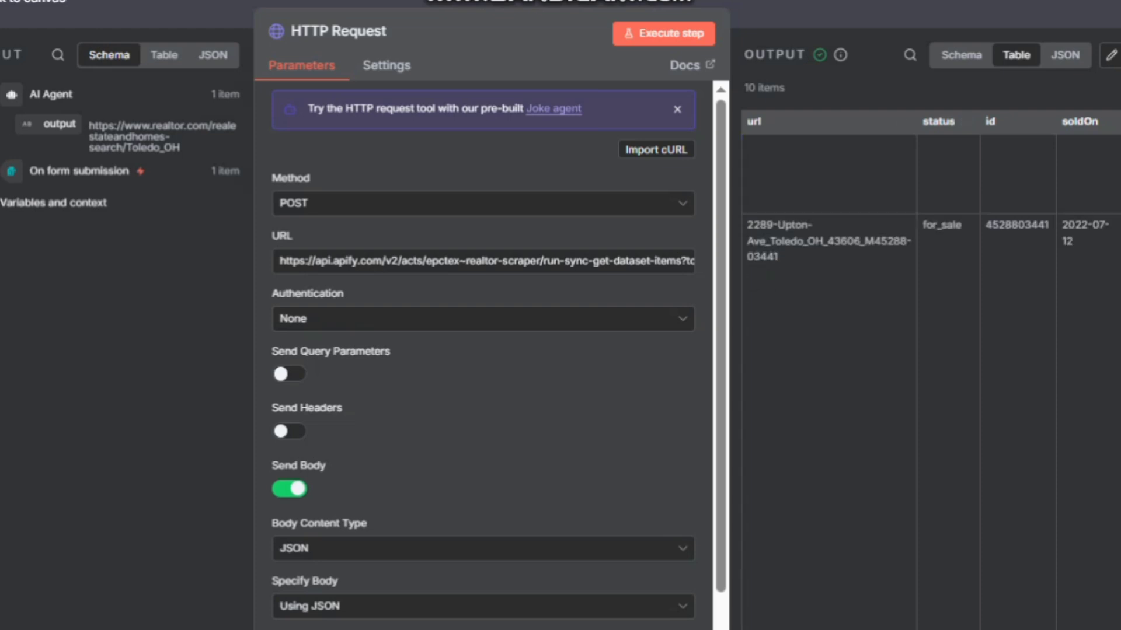
scroll(828, 380, down, 3)
scroll(829, 379, down, 10)
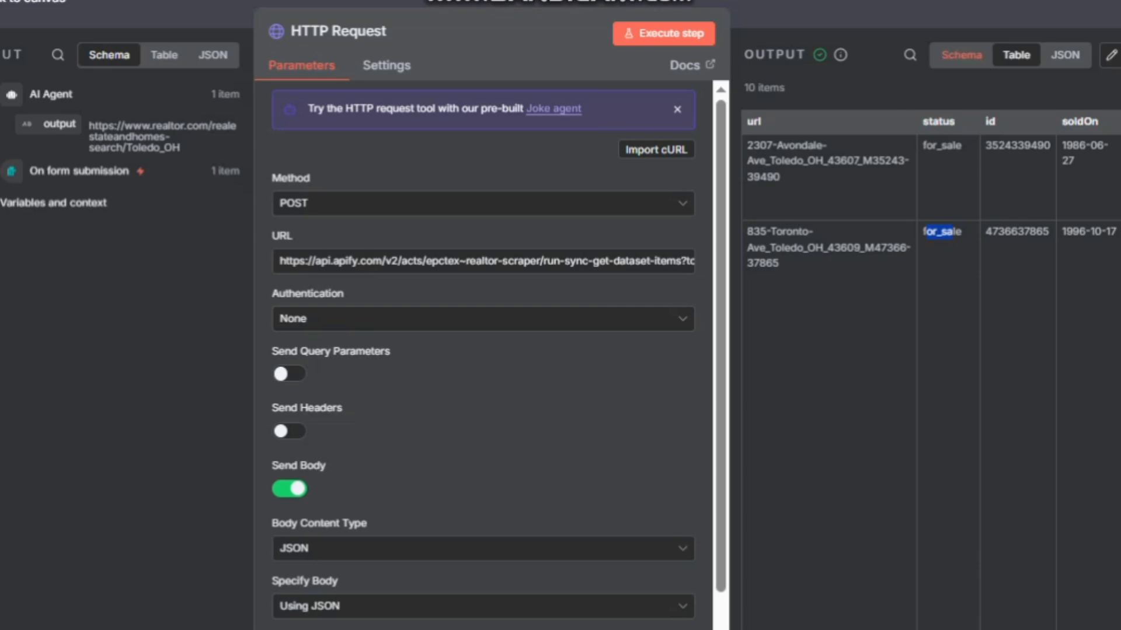
Close the HTTP Request node and connect a Google Sheets Append row in sheet node after it.
click(962, 54)
click(1016, 55)
key(Escape)
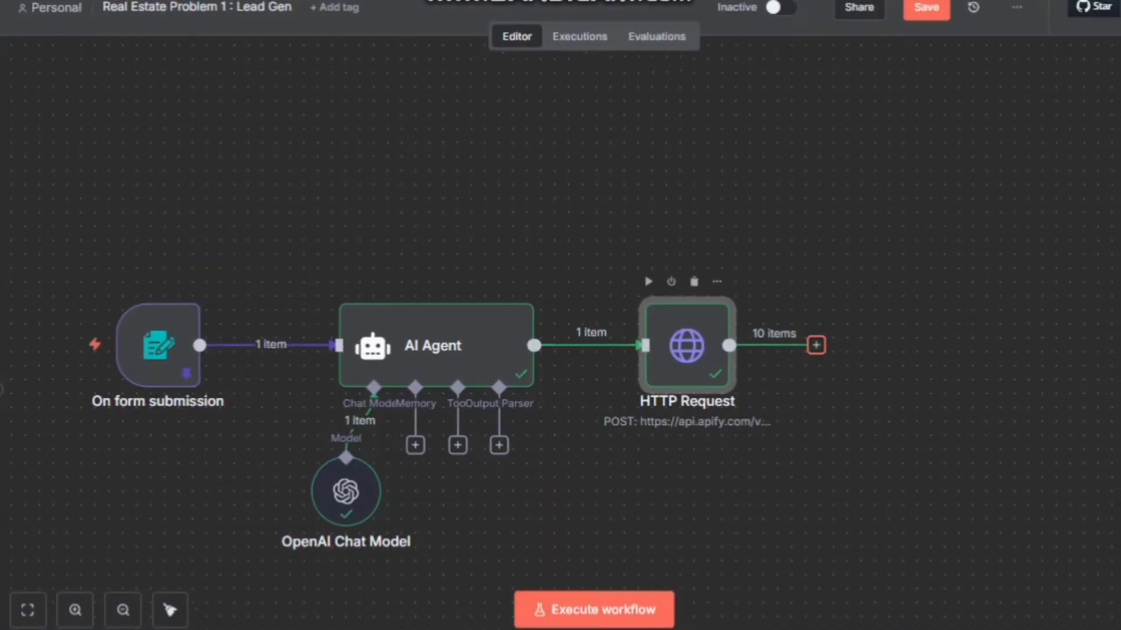
click(816, 345)
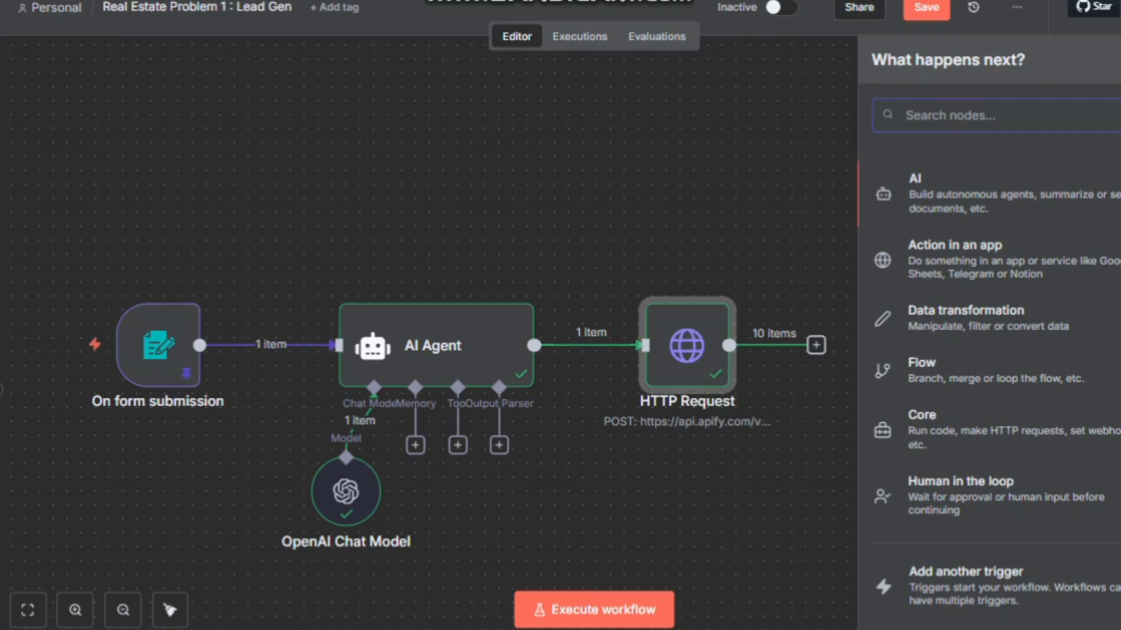
text(google she)
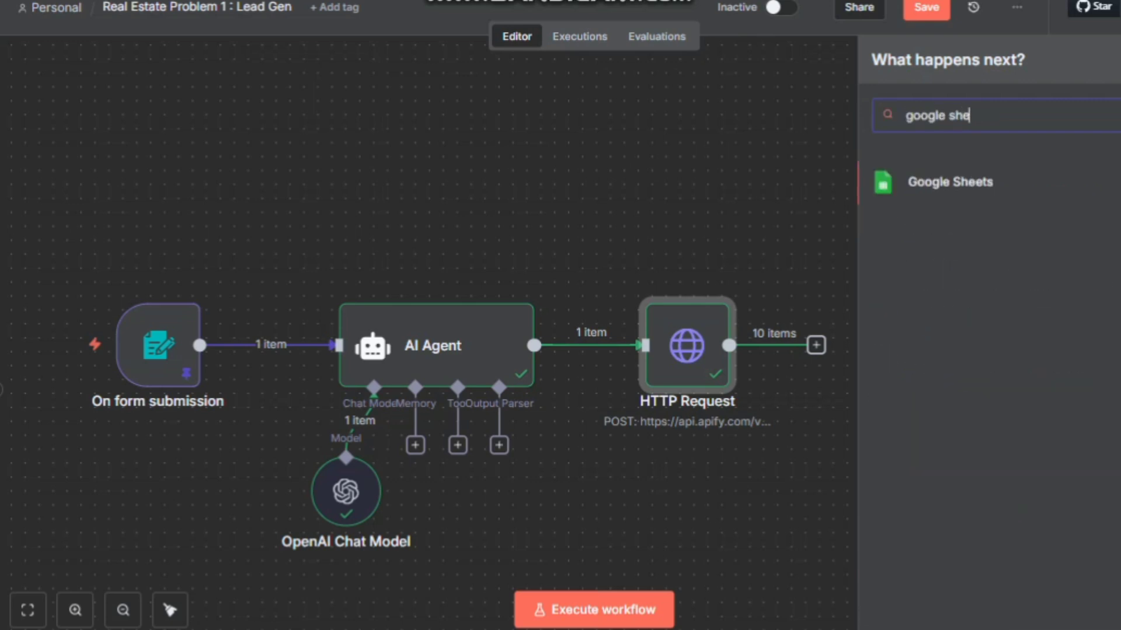
key(Return)
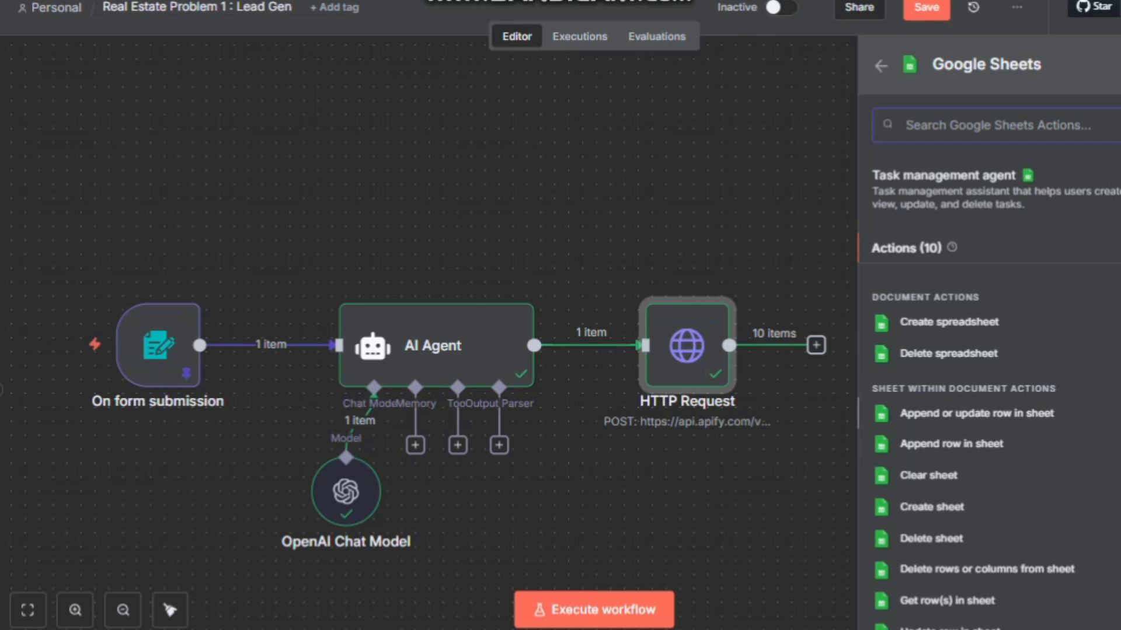
click(951, 444)
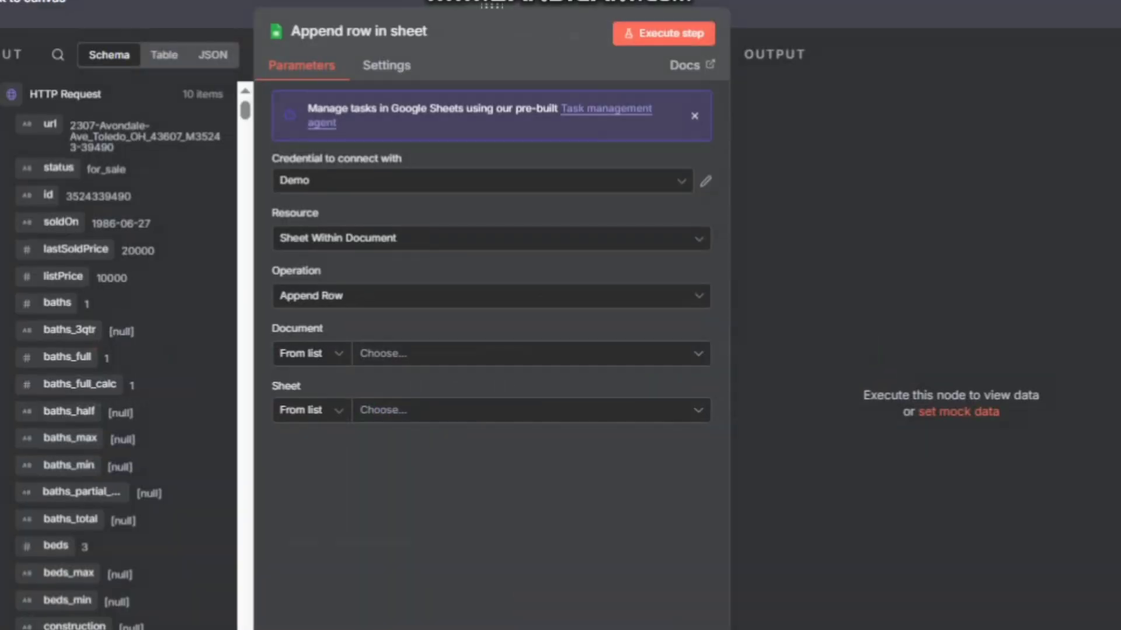
Set the Google Sheets node's credential to Demo, its resource to Sheet Within Document and its operation to Append Row.
click(478, 180)
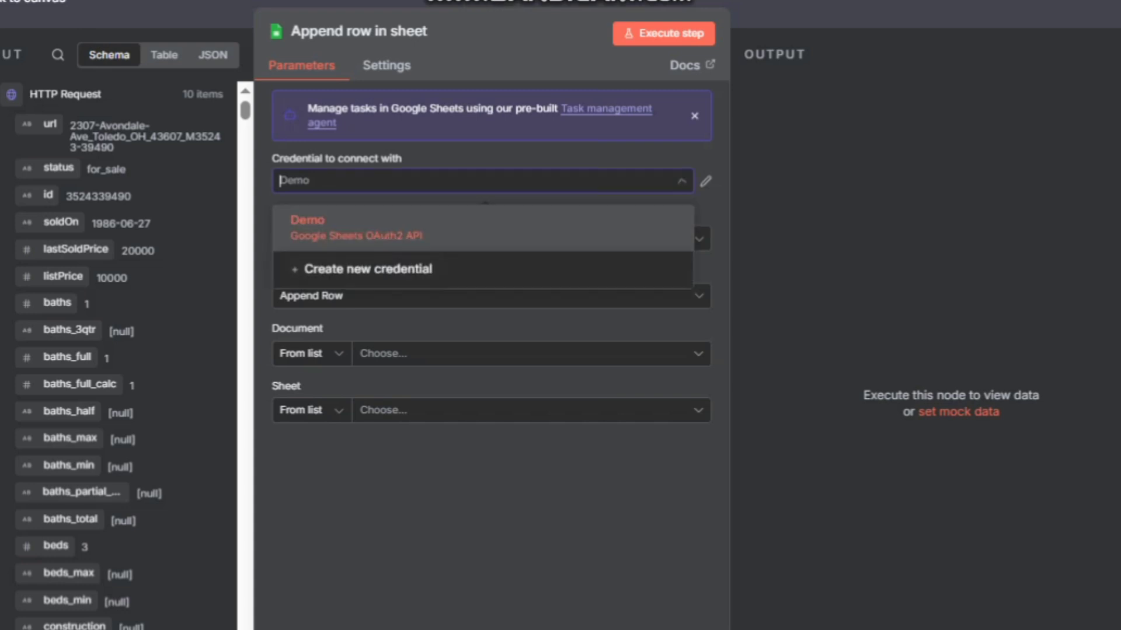
click(362, 227)
click(479, 238)
click(361, 312)
click(478, 297)
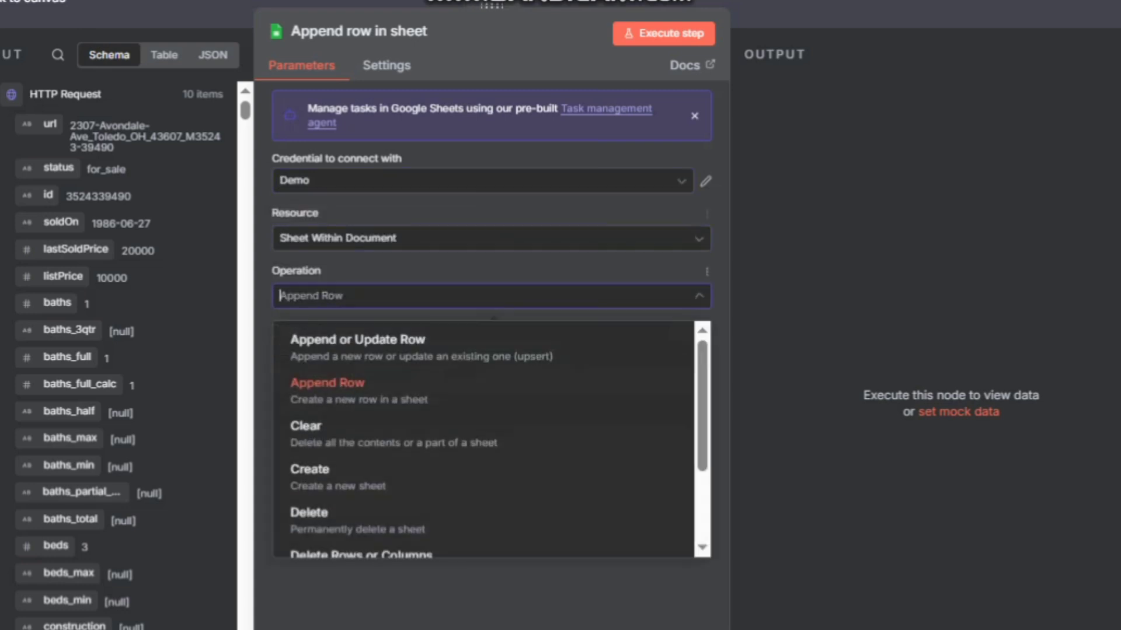
click(409, 388)
click(478, 354)
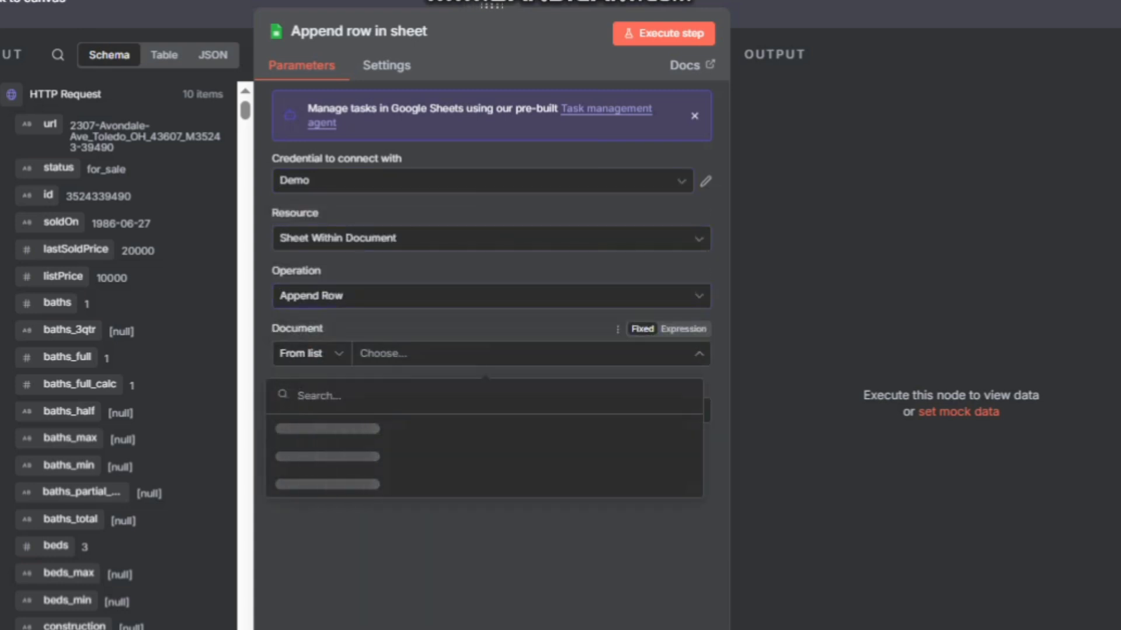
click(409, 540)
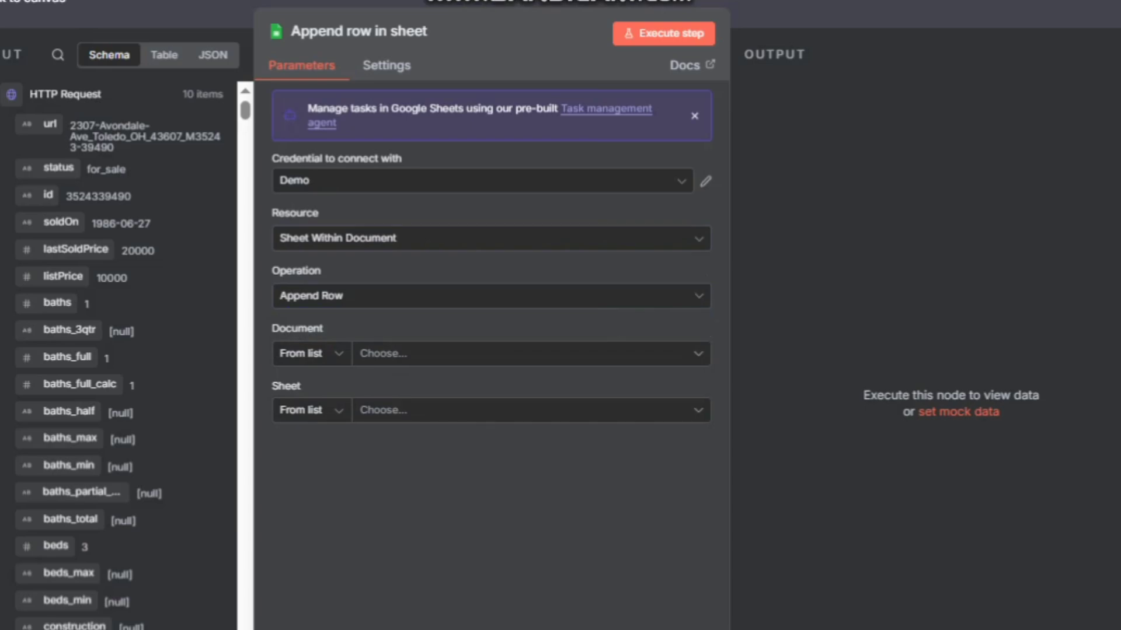
key(Escape)
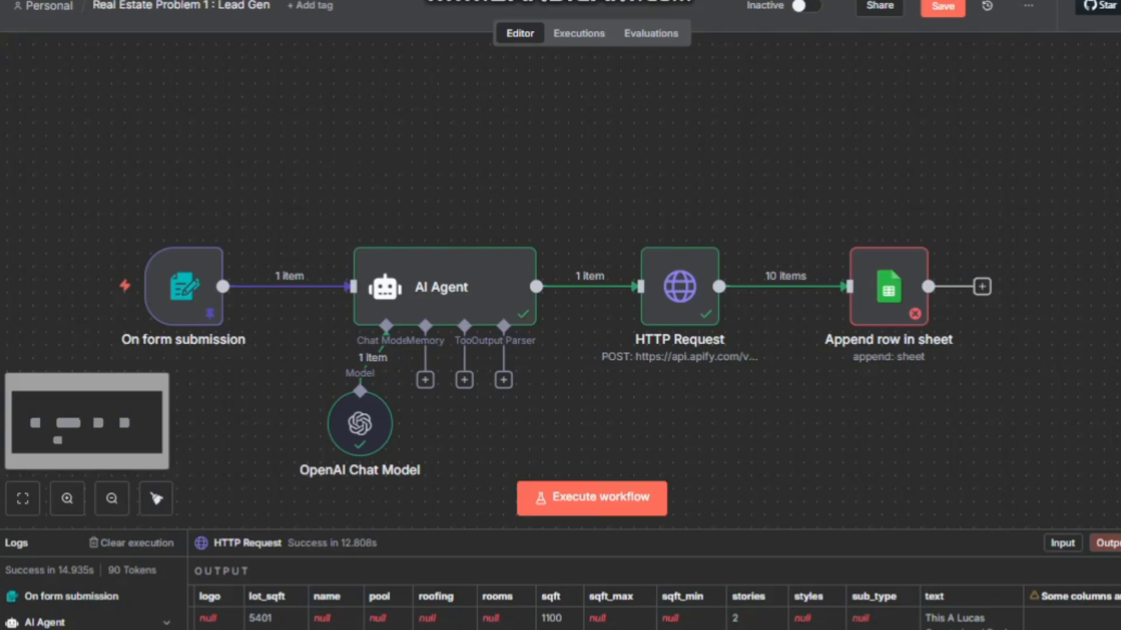
Reopen the Append row in sheet node and choose the Real Estate Date Scraped document with Sheet1 as its sheet.
double_click(889, 286)
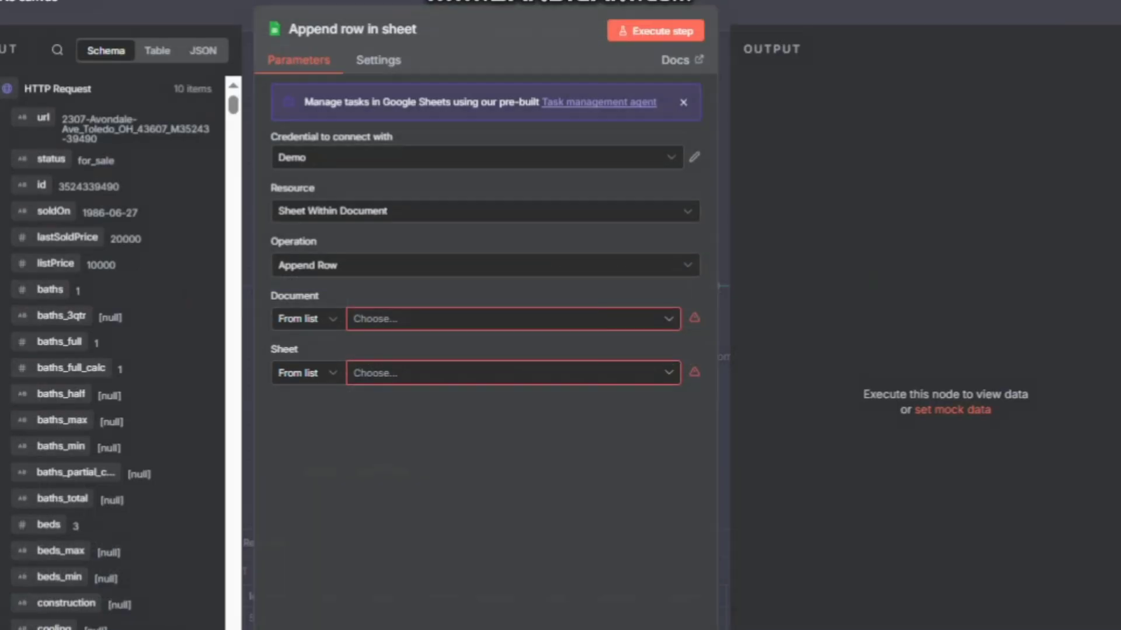
click(508, 318)
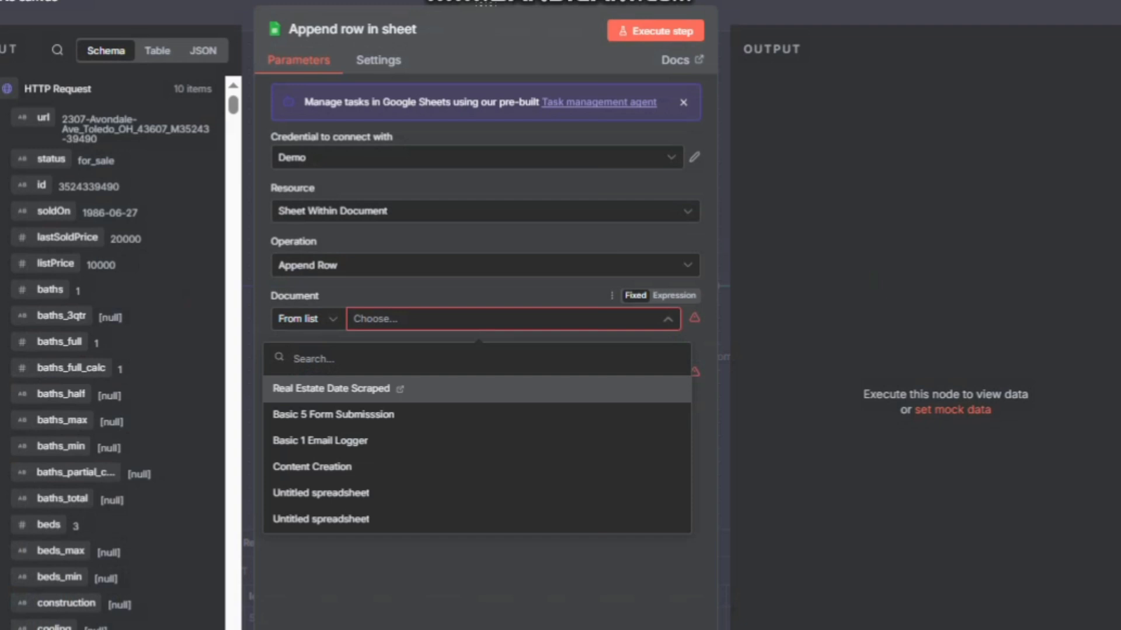
click(374, 389)
click(408, 374)
click(374, 410)
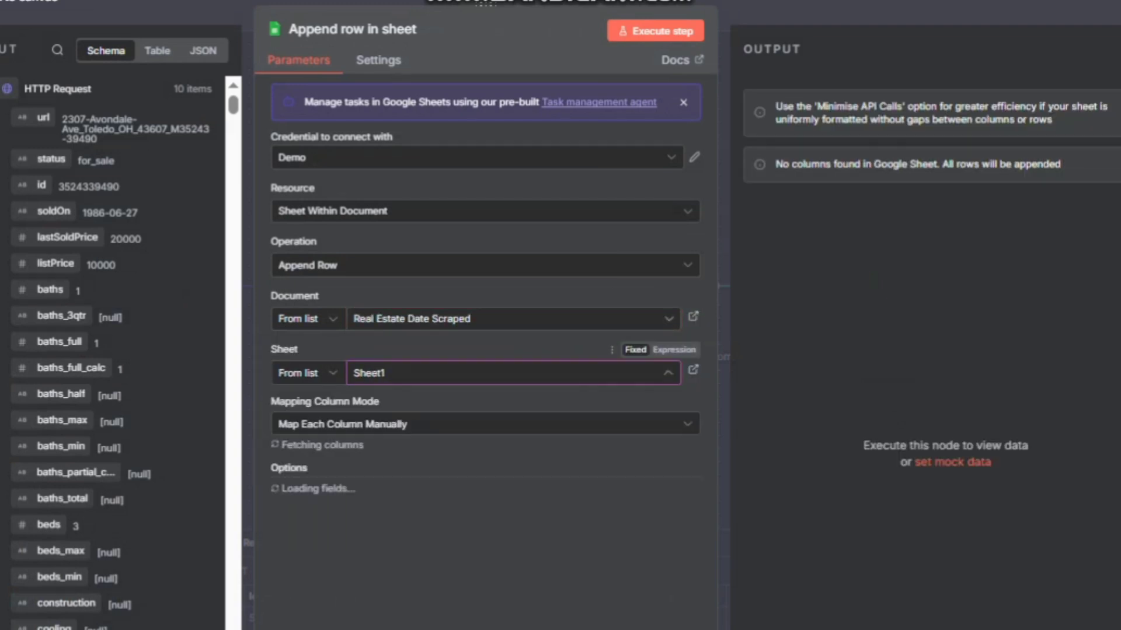
Map the Property Name, Status, Sold On, Last Sold and List Price columns to url, status, soldOn, lastSoldPrice and listPrice from the HTTP Request data.
scroll(491, 443, down, 3)
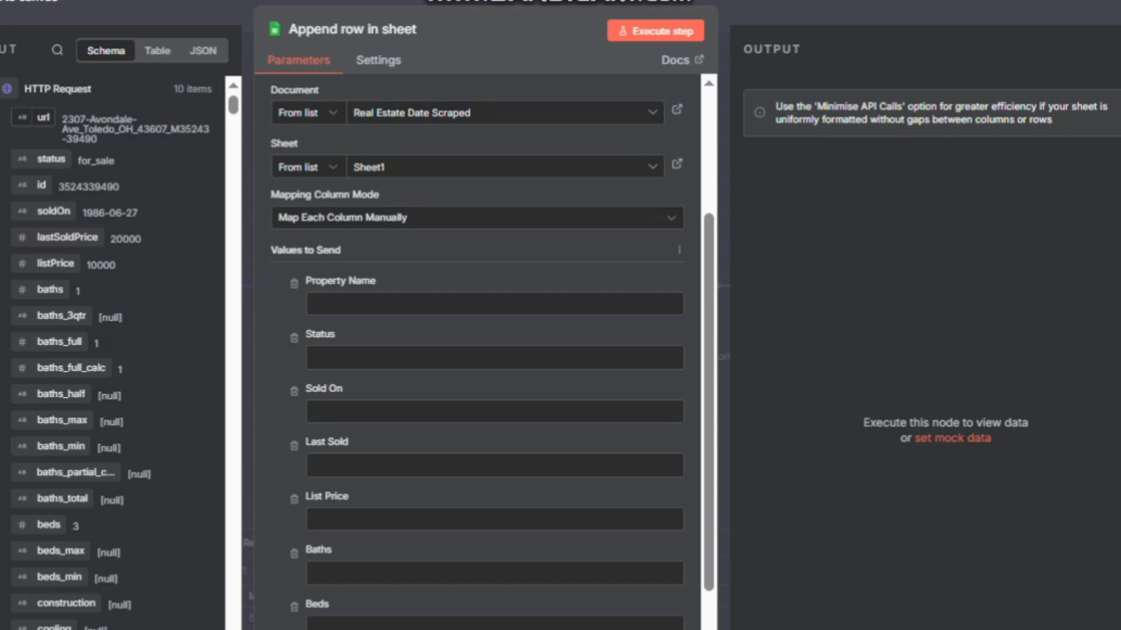
drag(43, 117, 350, 303)
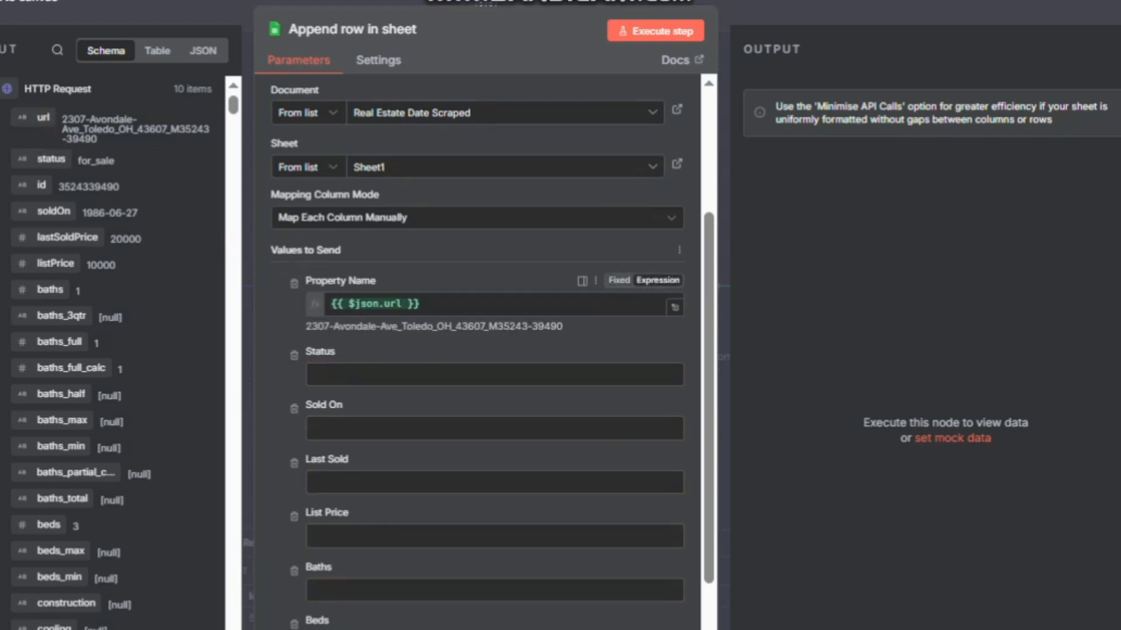
drag(51, 159, 327, 374)
scroll(490, 374, down, 4)
drag(54, 211, 350, 228)
drag(68, 237, 338, 299)
drag(56, 264, 325, 370)
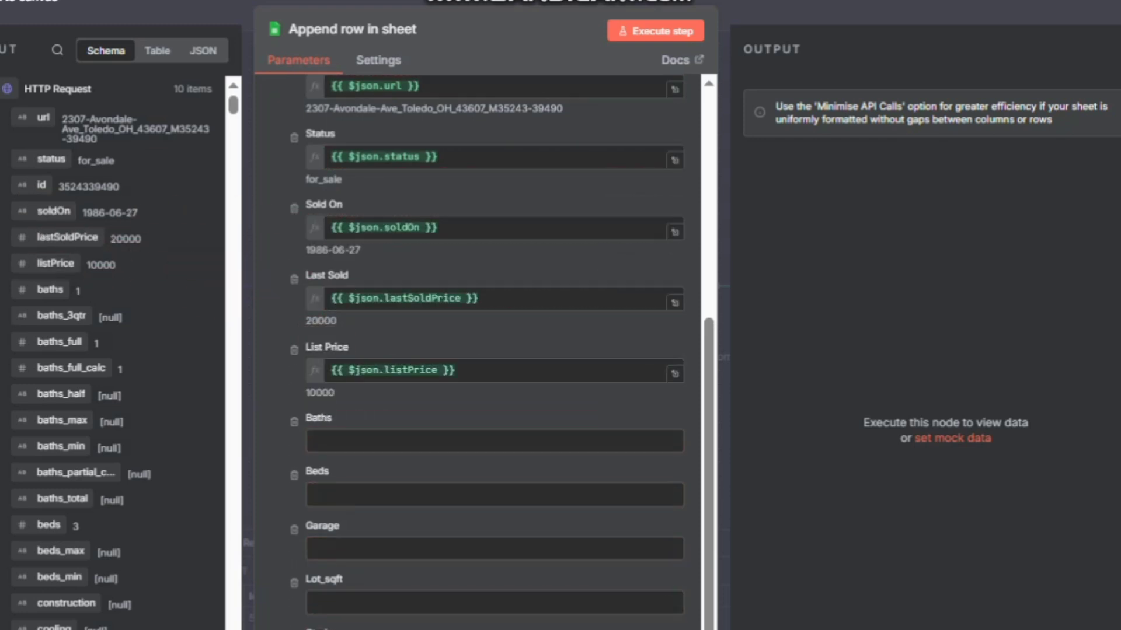
Map the Baths, Beds and Garage columns to the baths, beds and garage fields from the HTTP Request data.
scroll(491, 370, down, 3)
drag(50, 290, 327, 318)
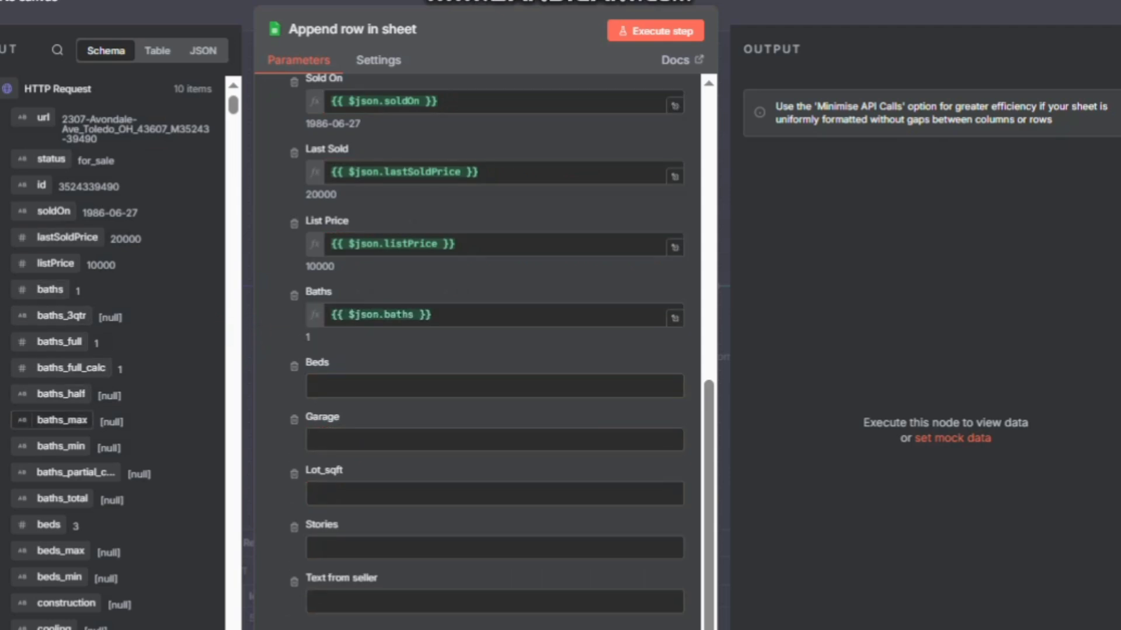
drag(50, 525, 327, 385)
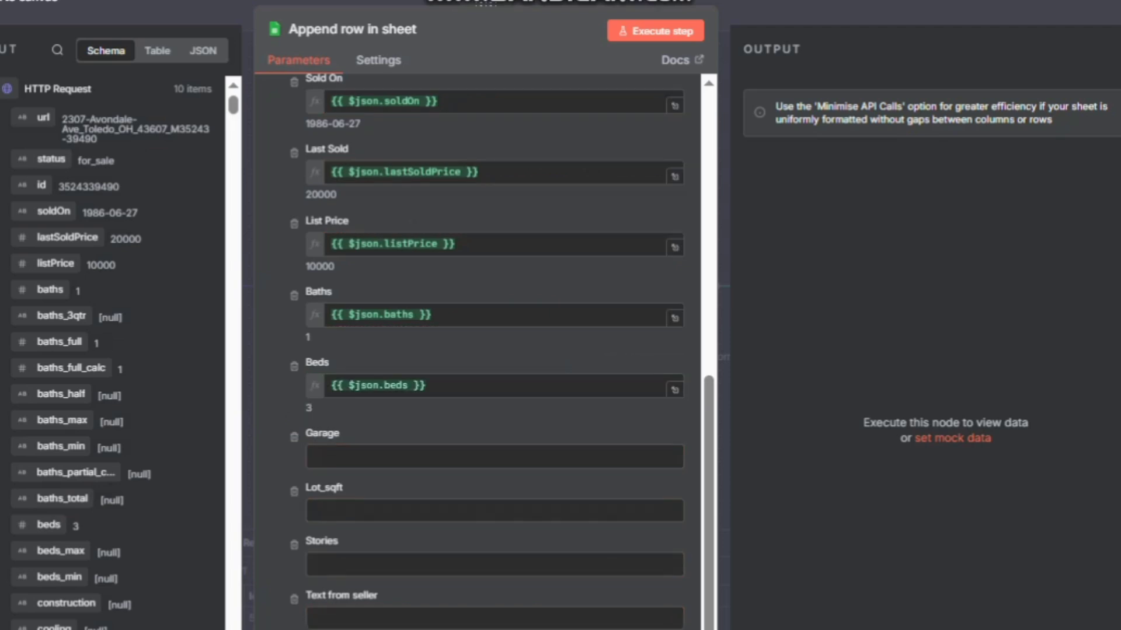
scroll(327, 385, down, 1)
scroll(64, 525, down, 4)
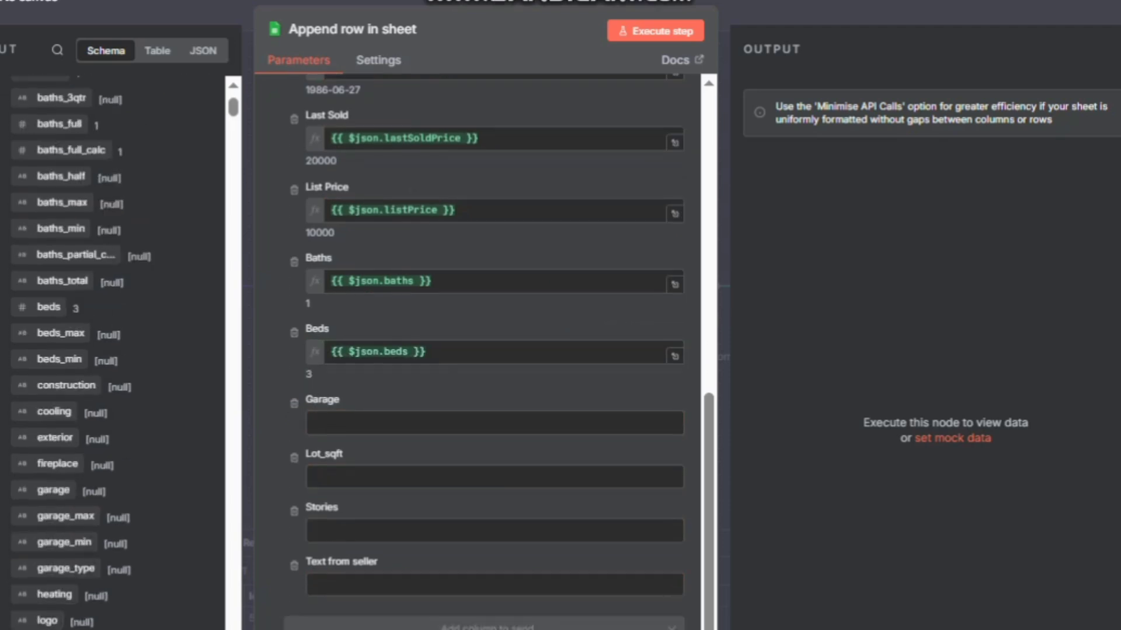
drag(53, 490, 332, 425)
Map the Lot_sqft, Stories and Text from seller columns to the lot_sqft, stories and text fields of the scraped data.
scroll(333, 425, down, 1)
scroll(64, 408, down, 3)
scroll(47, 586, down, 2)
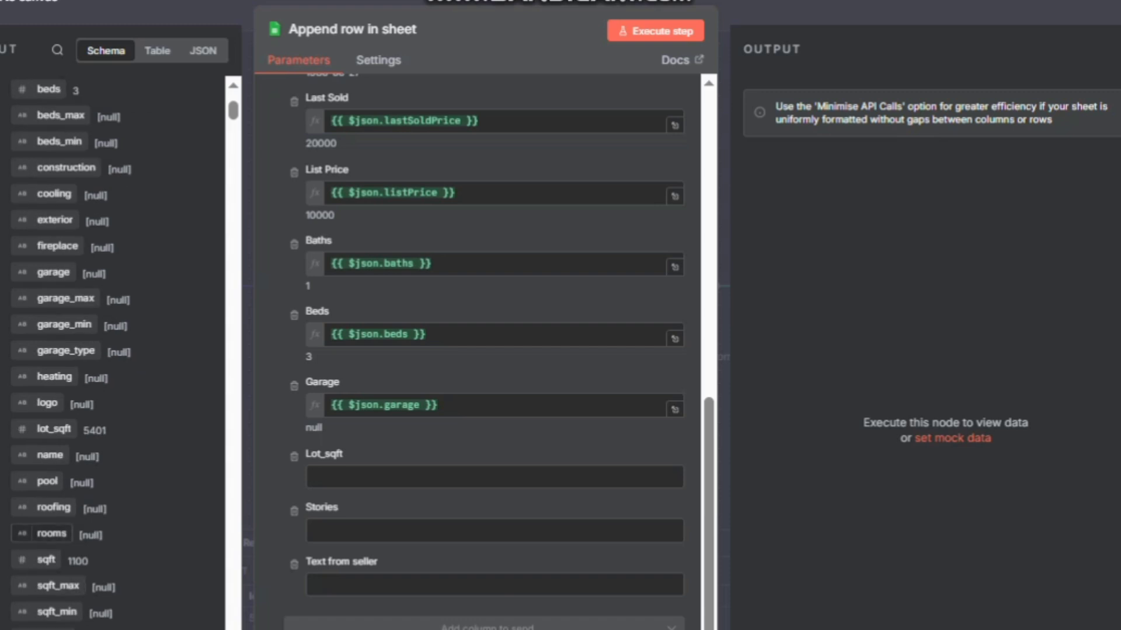
drag(54, 429, 388, 480)
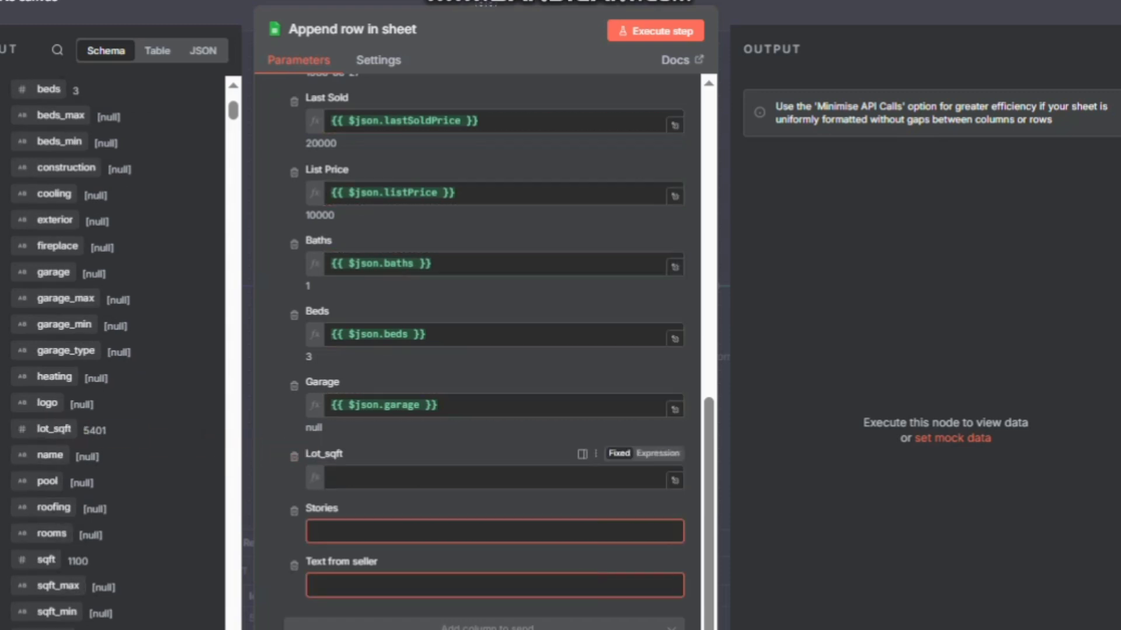
scroll(64, 350, down, 2)
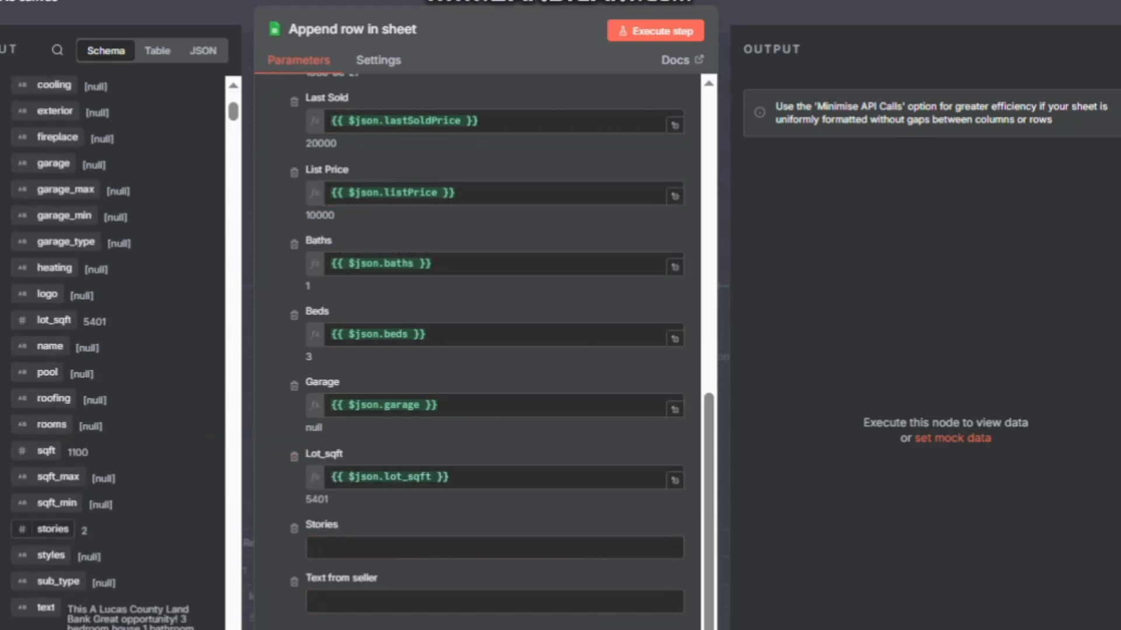
drag(52, 529, 328, 546)
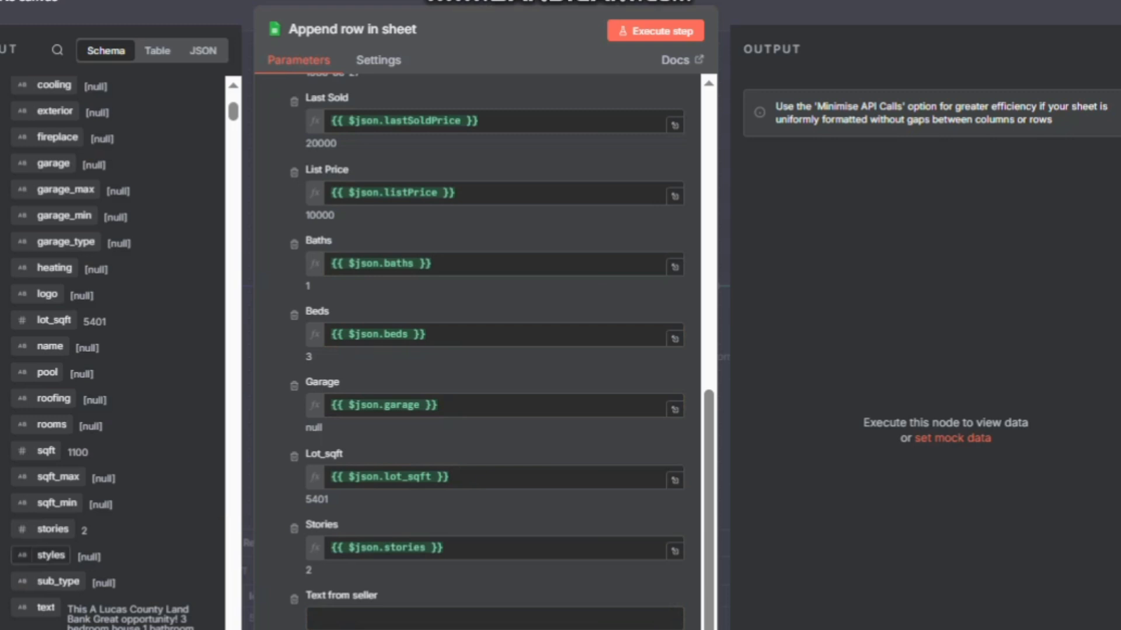
scroll(47, 553, down, 2)
drag(46, 499, 240, 555)
drag(291, 592, 350, 617)
Map the Built in column to the year_built field and the Type column to the type field.
scroll(116, 292, down, 6)
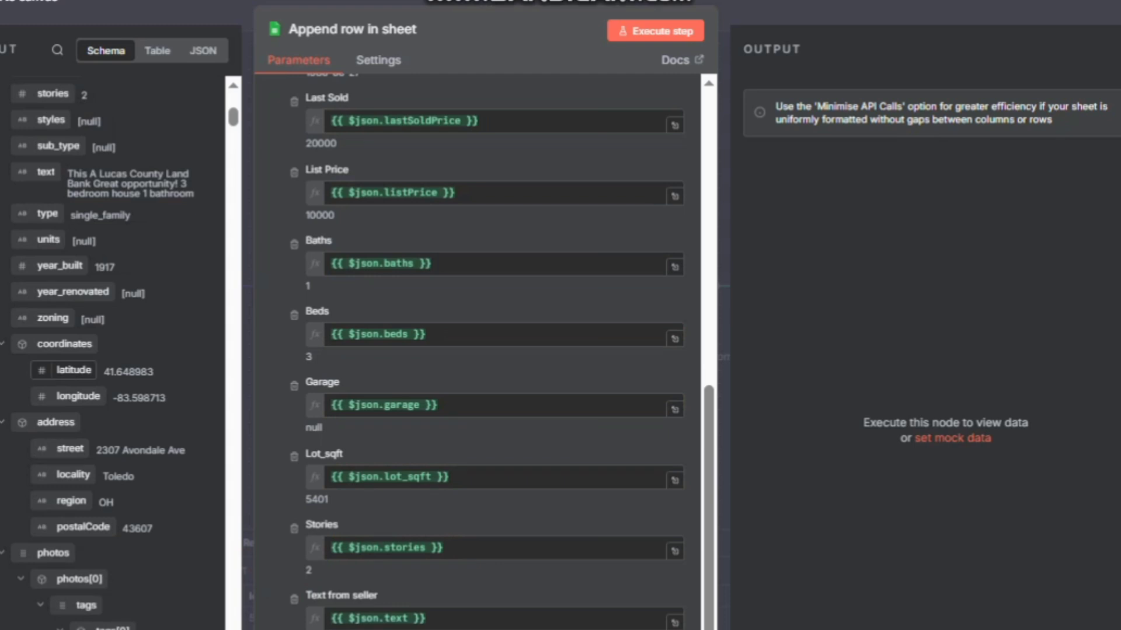
scroll(117, 350, up, 2)
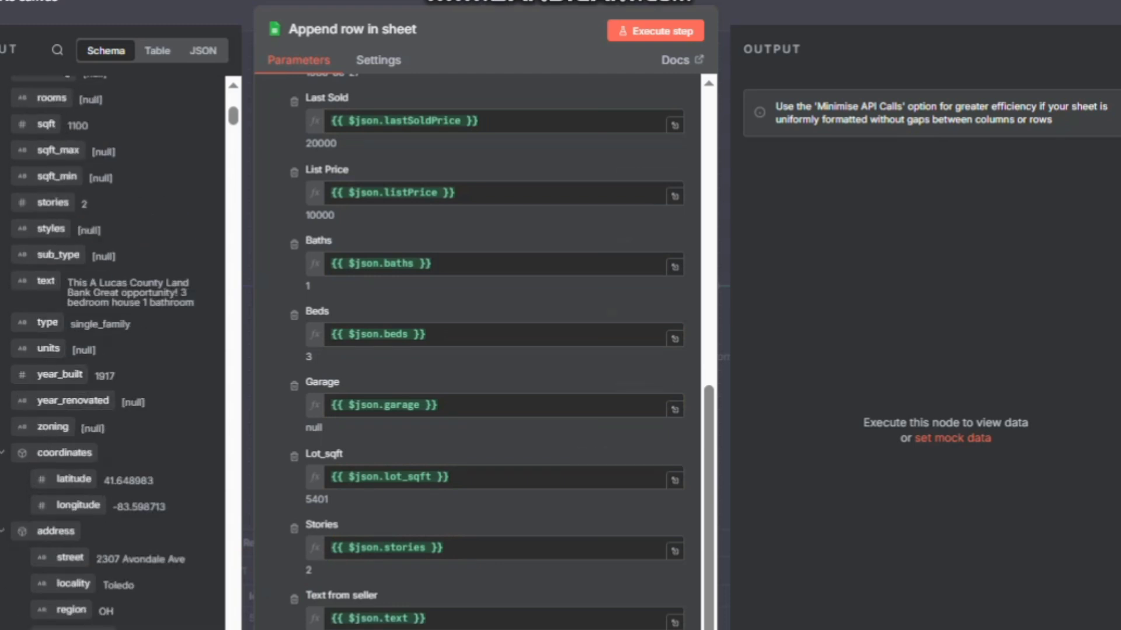
scroll(484, 350, up, 4)
scroll(496, 234, down, 6)
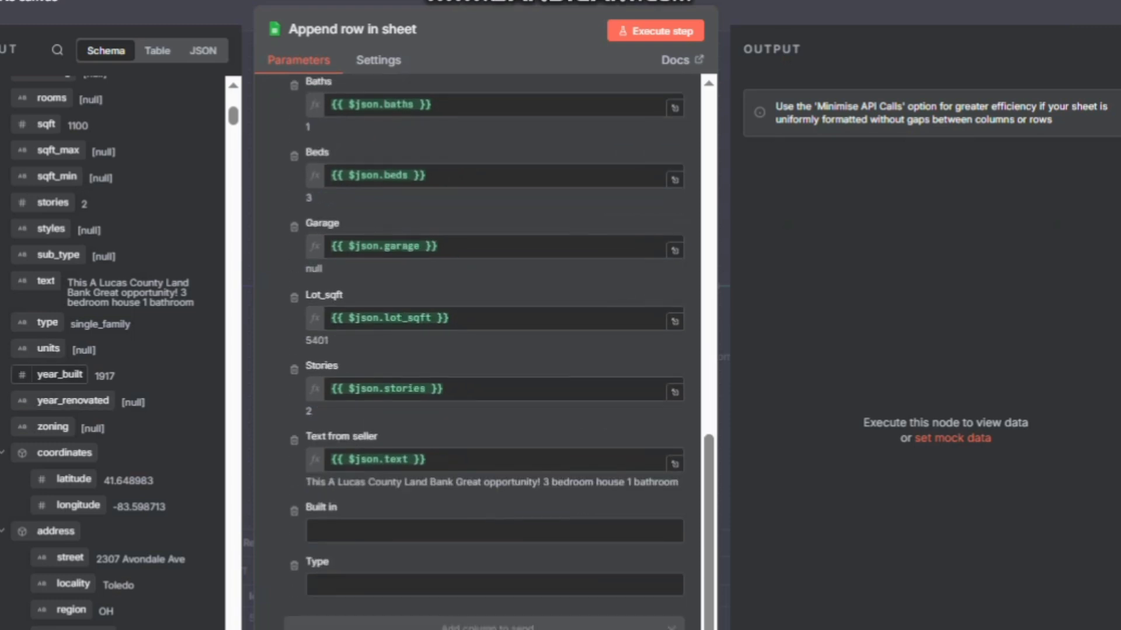
drag(60, 375, 350, 525)
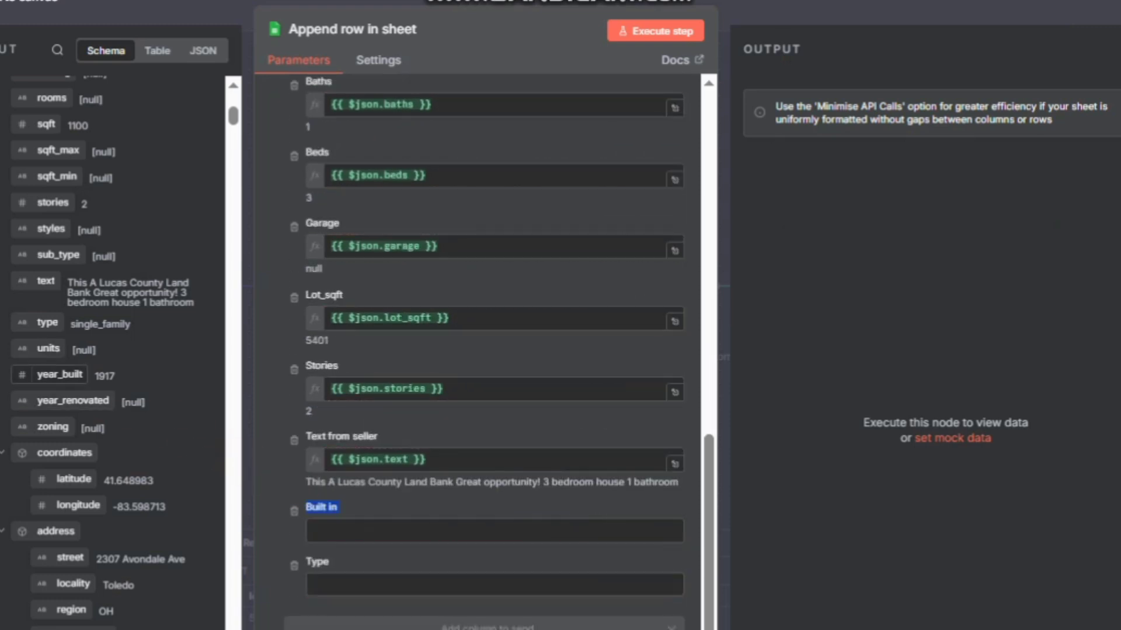
drag(60, 376, 333, 530)
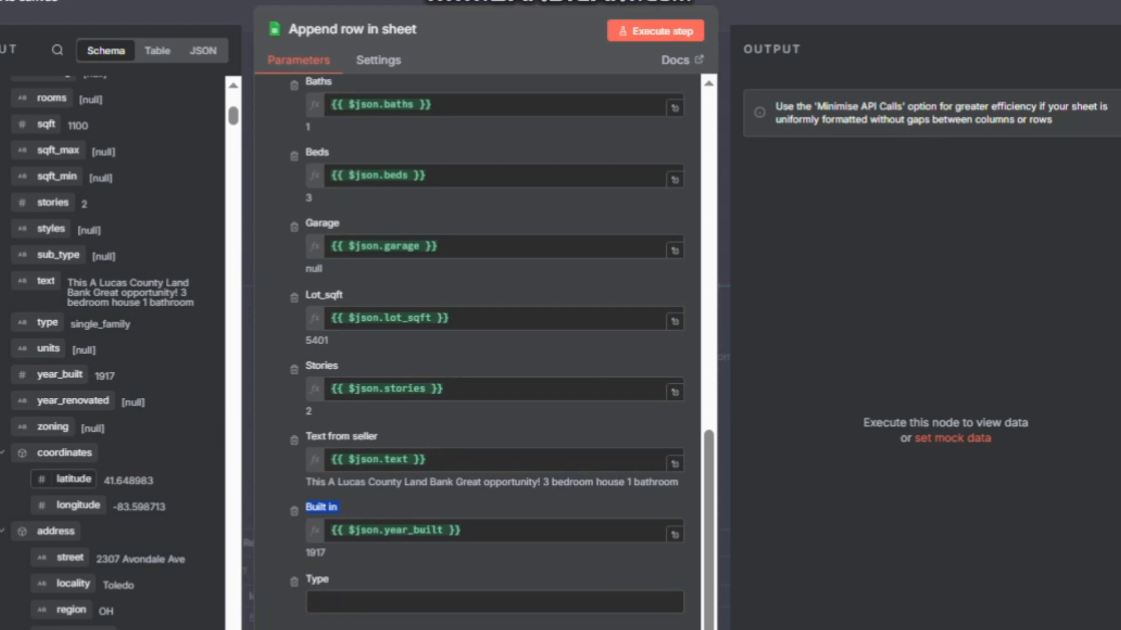
drag(47, 322, 327, 601)
Execute the Append row in sheet node, then switch to the Real Estate Date Scraped spreadsheet in Google Sheets and review the appended rows.
scroll(409, 467, up, 5)
scroll(467, 350, up, 7)
click(656, 31)
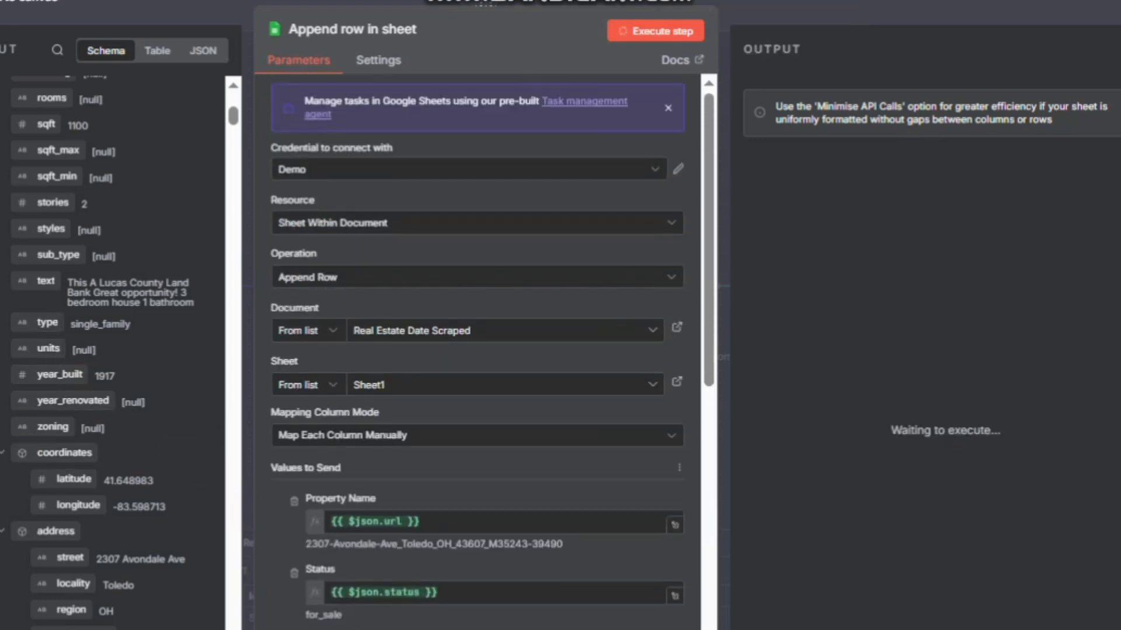
click(771, 13)
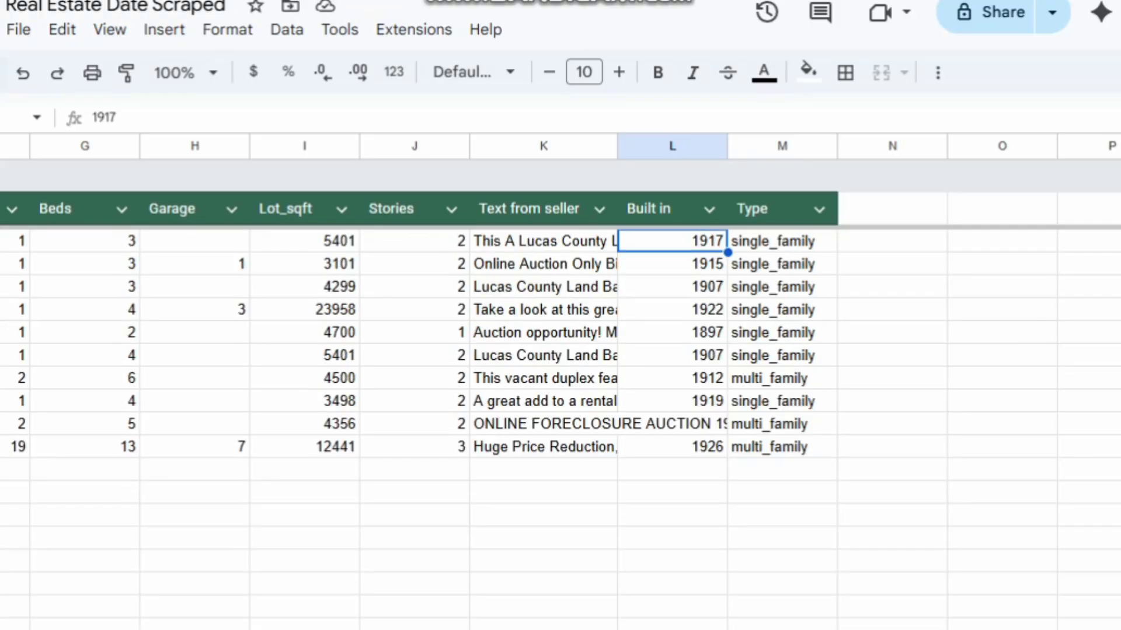
click(195, 242)
scroll(560, 350, left, 10)
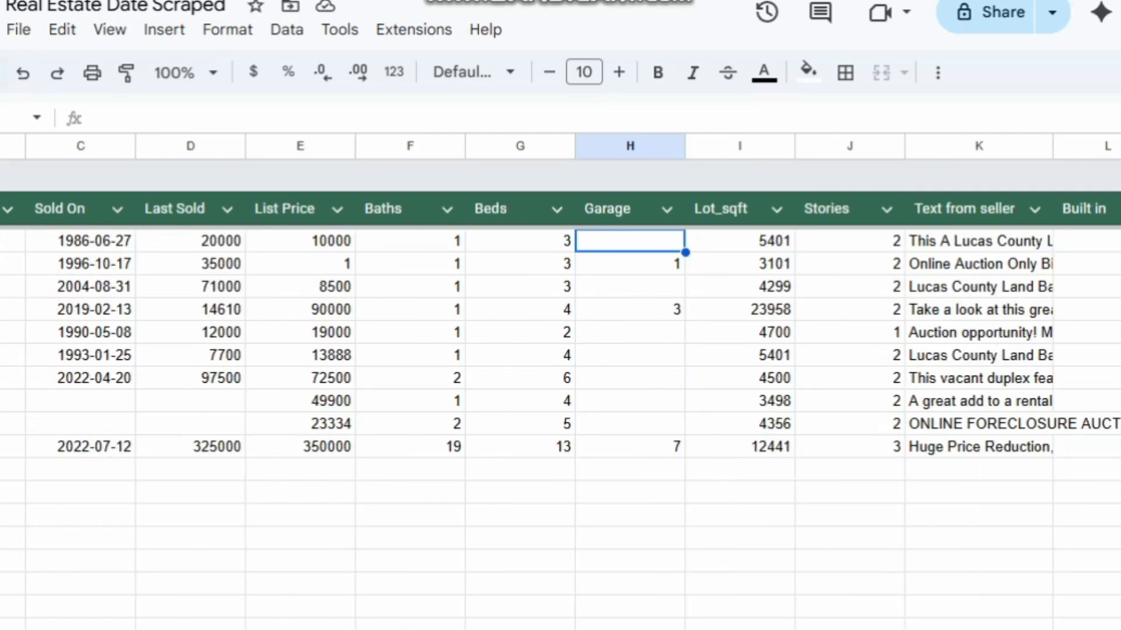